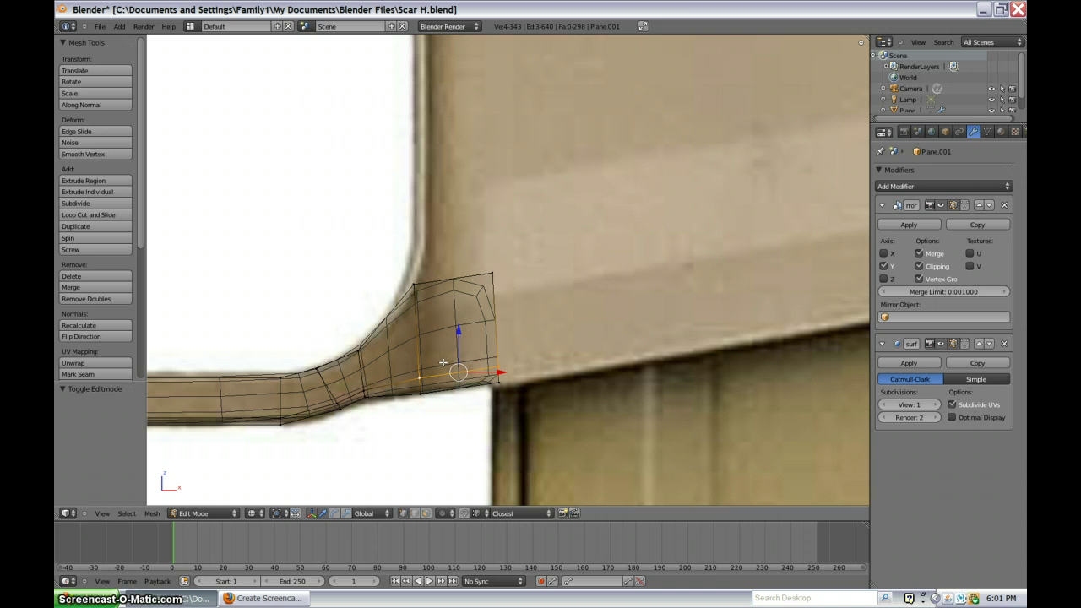
Step: Examine the front end of the trigger guard mesh and the surrounding receiver against the reference image
scroll(443, 360, down, 6)
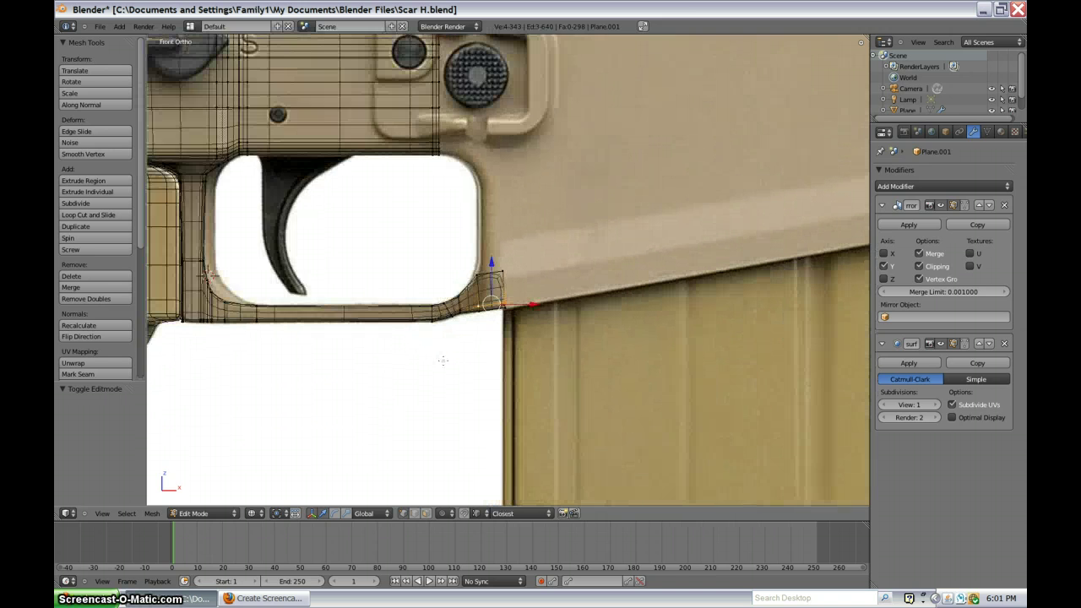
scroll(442, 360, up, 5)
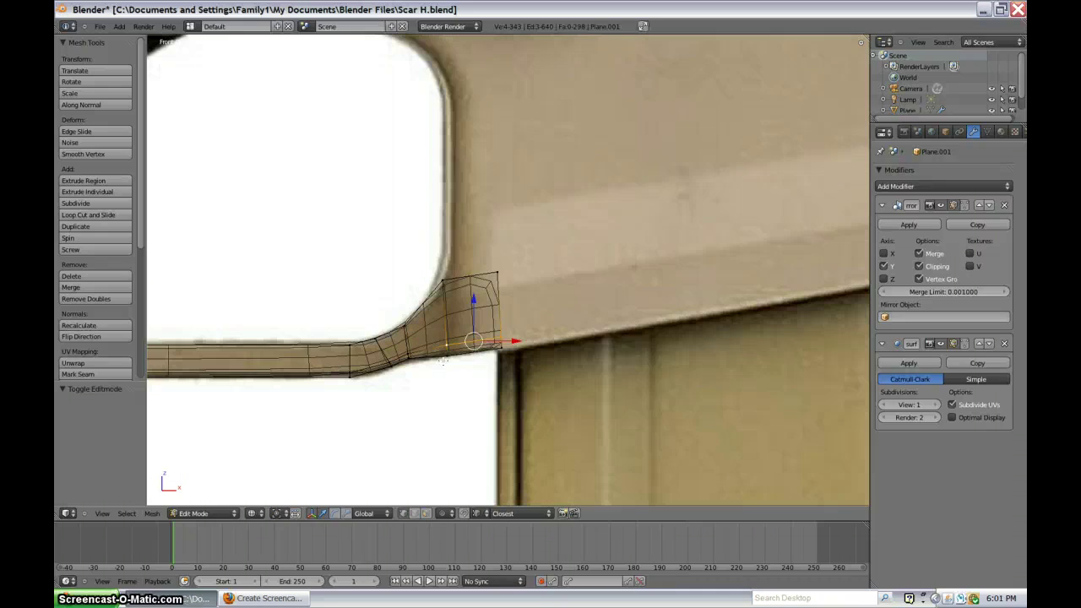
scroll(442, 361, down, 2)
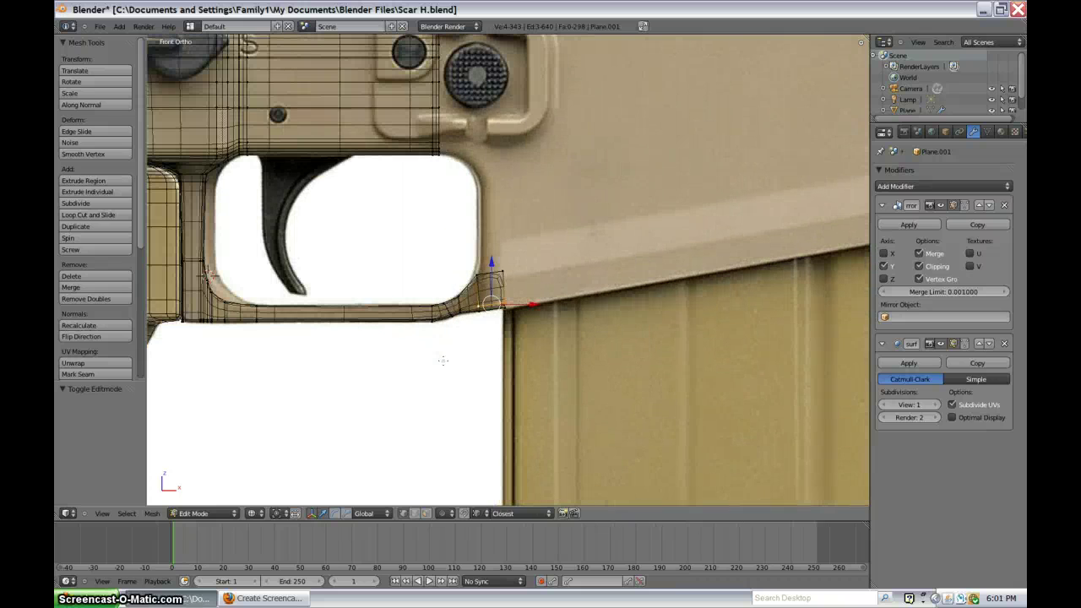
shift+middle_drag(433, 311, 487, 516)
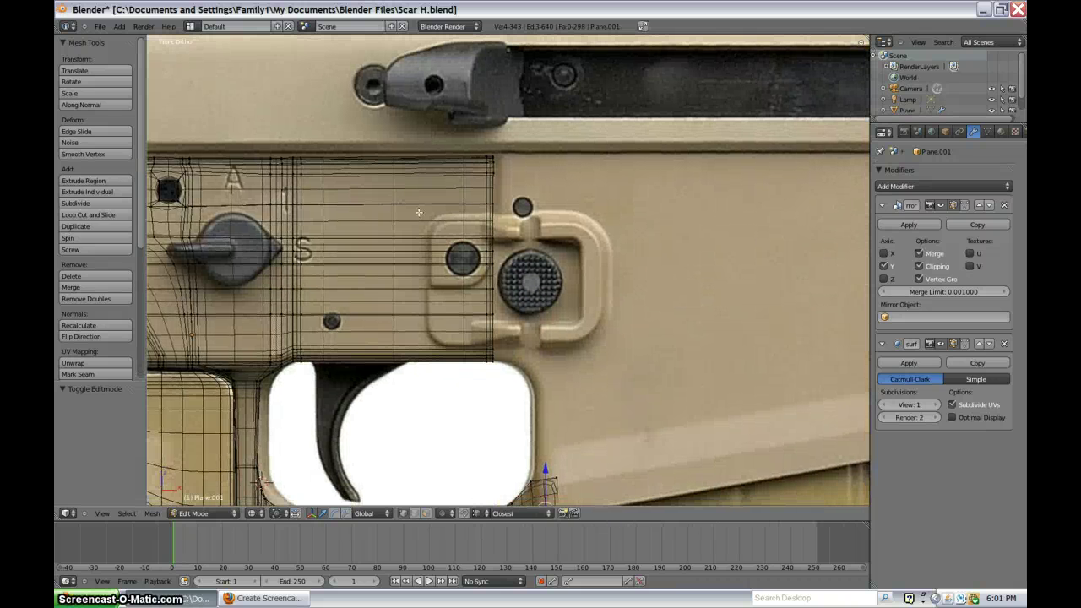
shift+middle_drag(518, 310, 467, 169)
scroll(473, 339, up, 2)
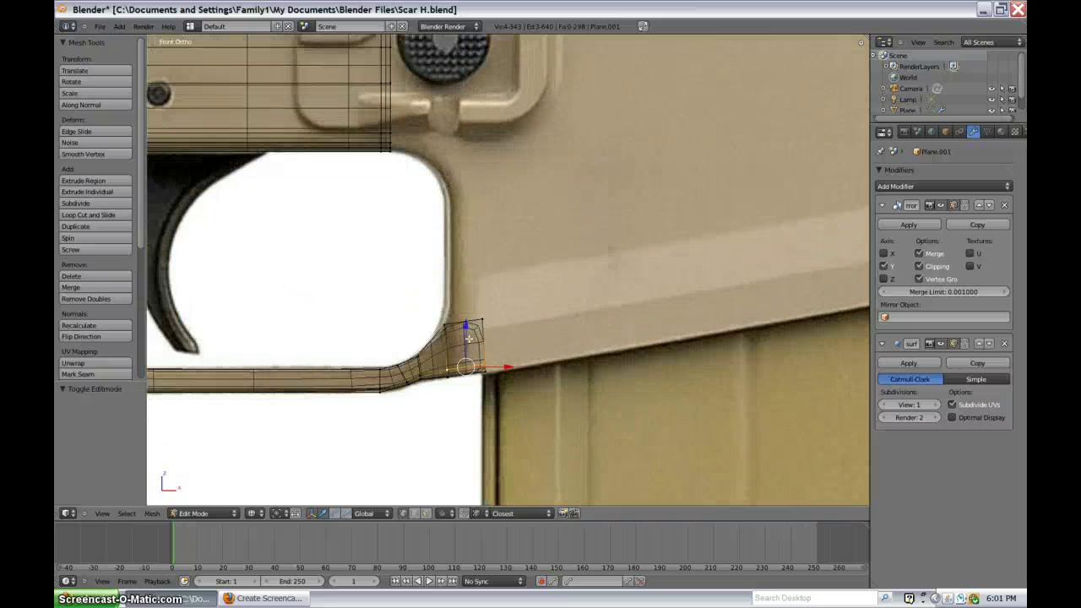
scroll(468, 339, up, 5)
shift+middle_drag(466, 387, 529, 237)
scroll(481, 309, down, 2)
scroll(481, 309, up, 1)
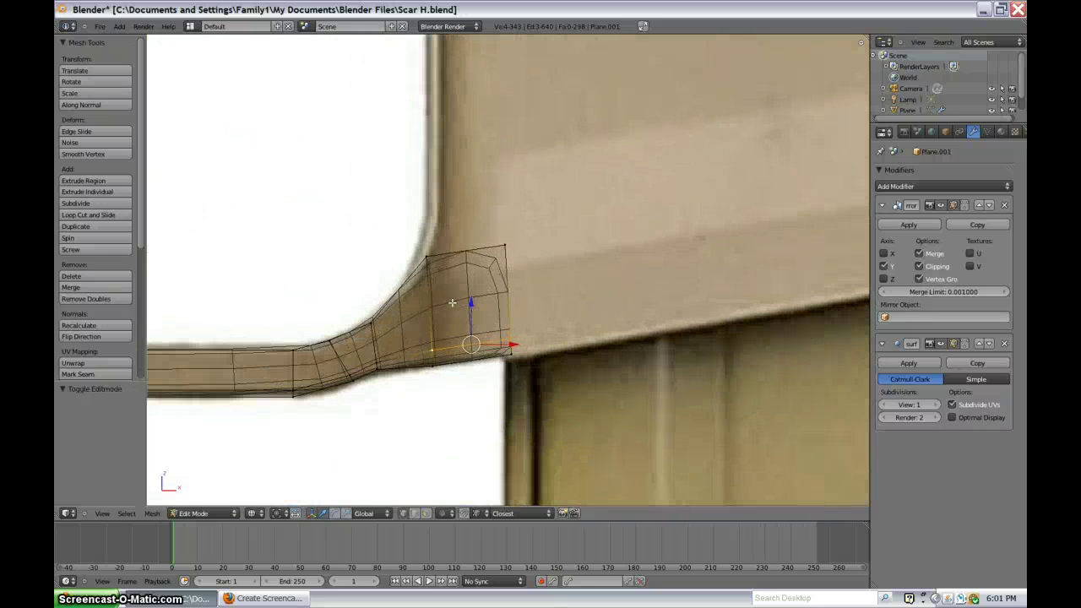
scroll(423, 265, down, 3)
shift+middle_drag(596, 327, 640, 322)
scroll(553, 301, up, 2)
scroll(610, 273, down, 6)
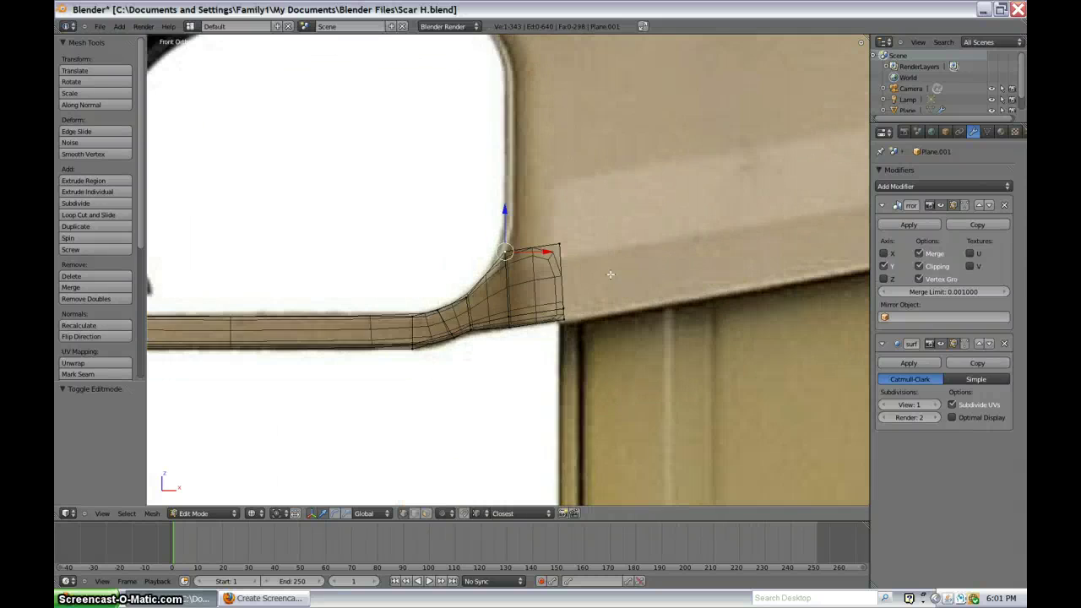
shift+middle_drag(610, 273, 306, 302)
shift+middle_drag(441, 284, 702, 169)
scroll(702, 169, up, 2)
scroll(494, 267, up, 1)
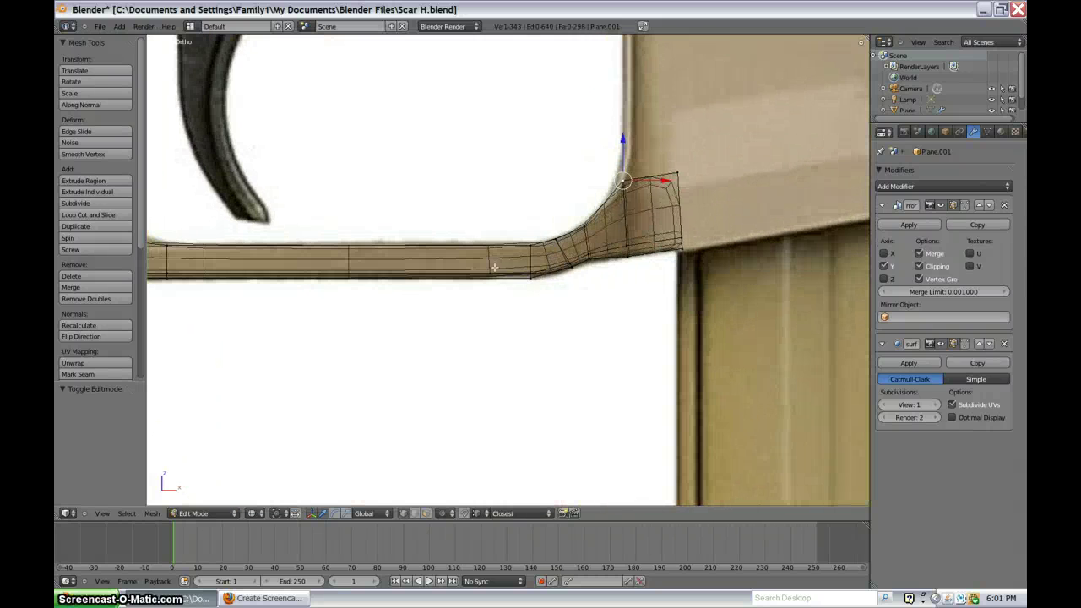
scroll(661, 156, up, 6)
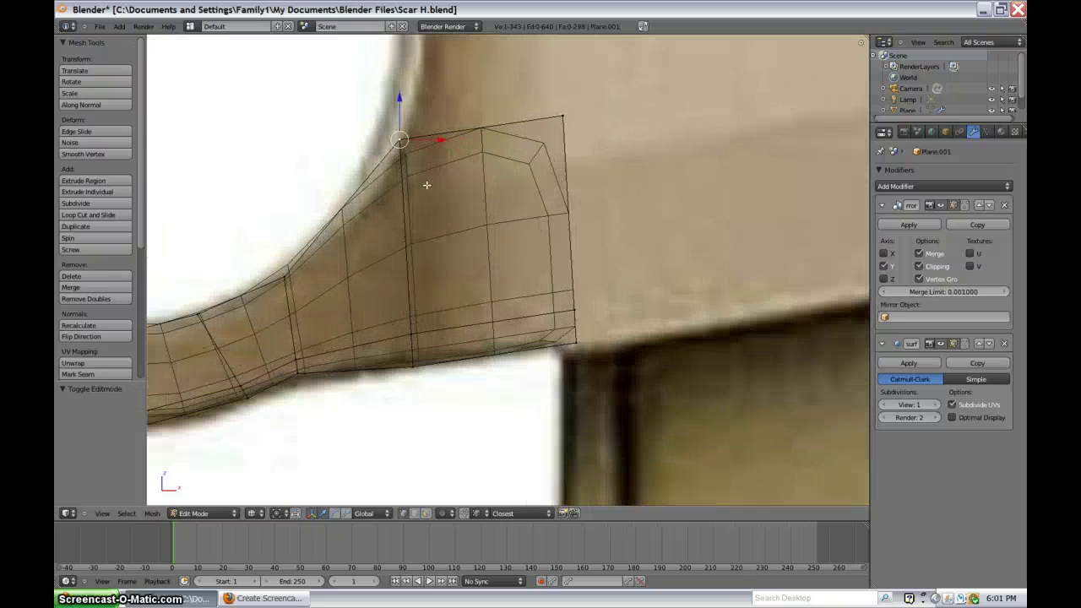
scroll(558, 260, down, 10)
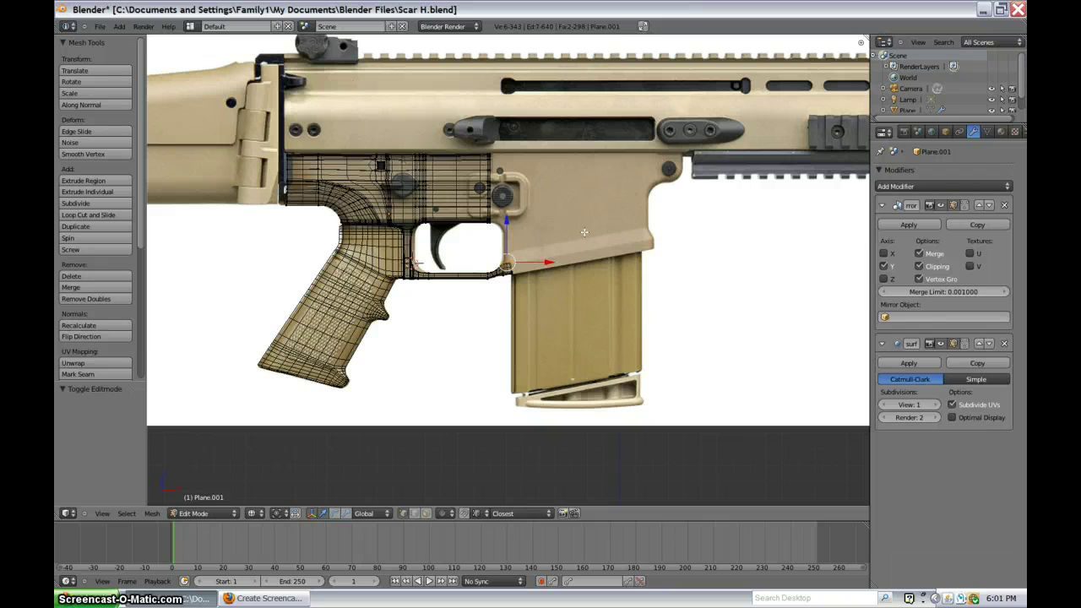
Step: Lower the top edge of the trigger guard's front end and shift its rear upper corner about 0.007 backward in X
scroll(583, 231, up, 8)
key(g)
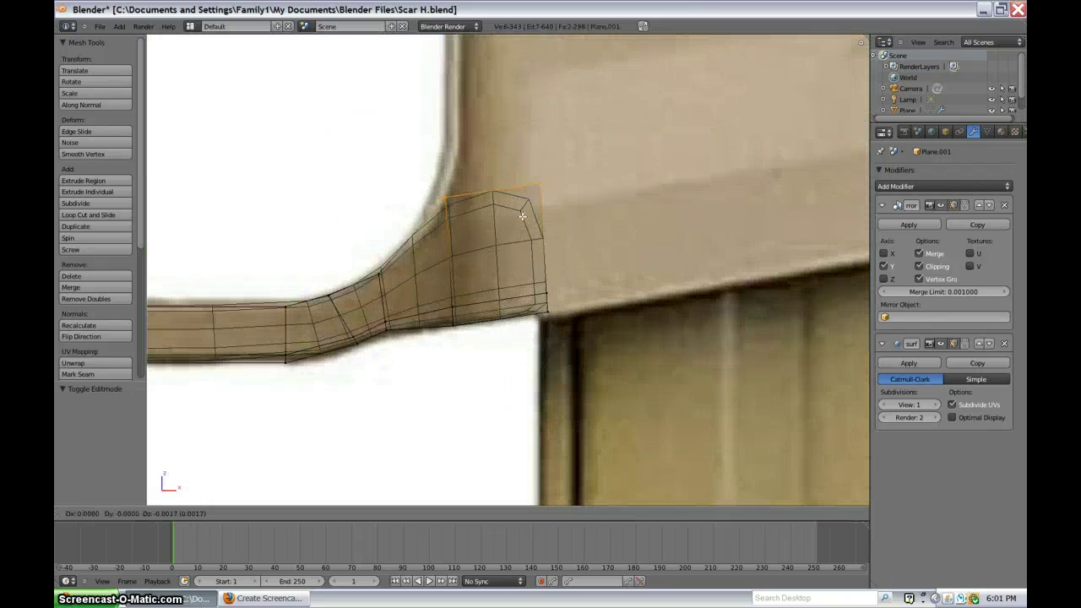
click(518, 241)
right_click(443, 223)
key(b)
drag(405, 204, 466, 252)
key(g)
click(450, 249)
Step: Move the upper front corner of the guard's end by about 0.002 in X and -0.001 in Z
shift+middle_drag(534, 209, 441, 271)
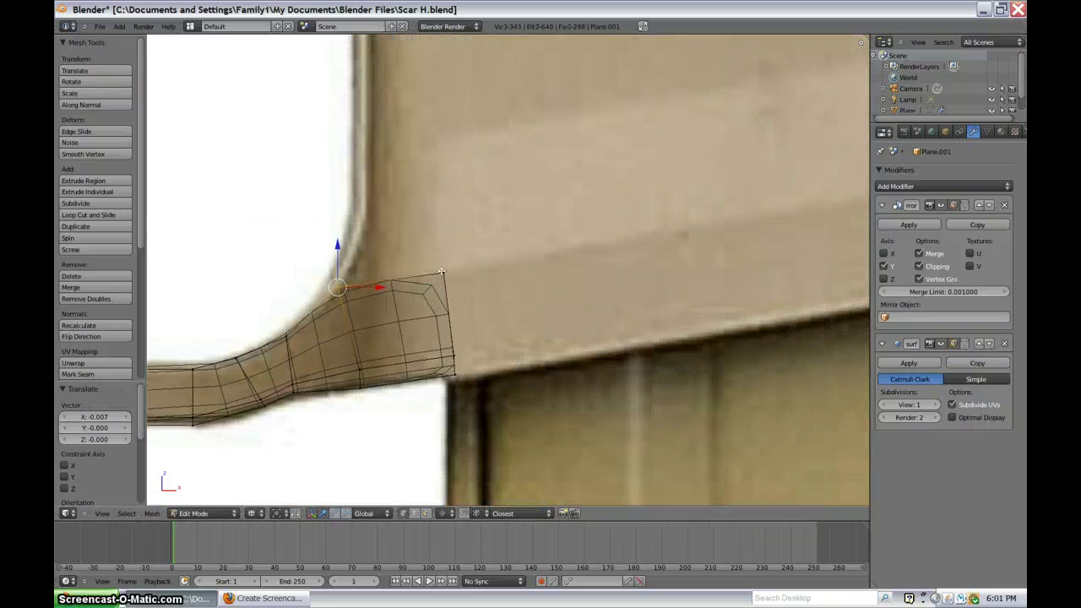
drag(427, 269, 489, 299)
key(g)
click(494, 297)
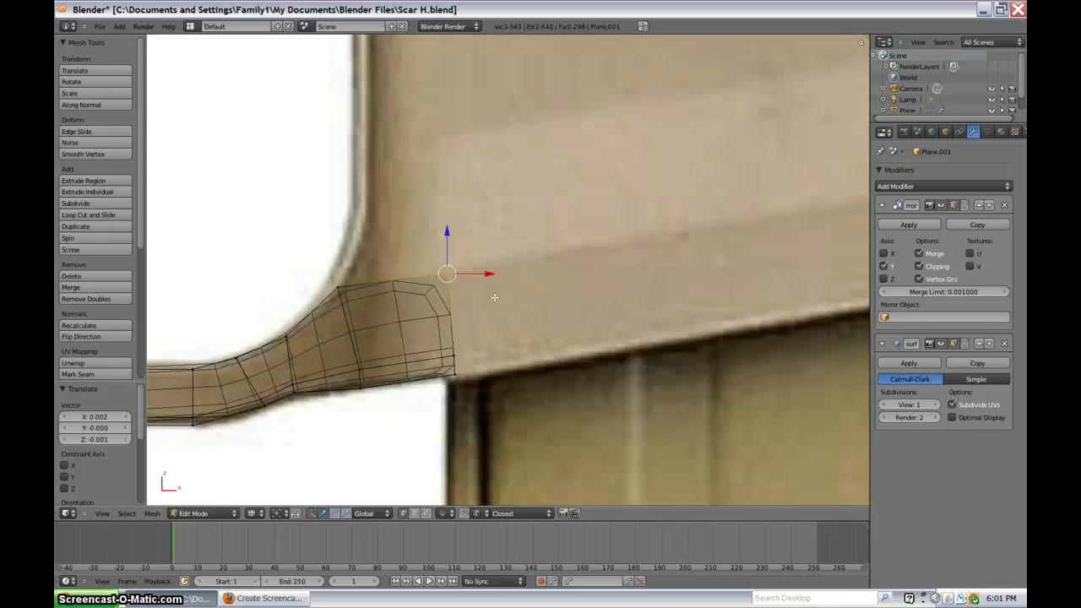
Step: Extrude the guard's front end along the magazine well's lower edge to its front corner, about 0.743 in X and 0.147 in Z
scroll(495, 297, down, 3)
right_click(476, 320)
key(b)
drag(462, 242, 518, 381)
scroll(509, 343, up, 2)
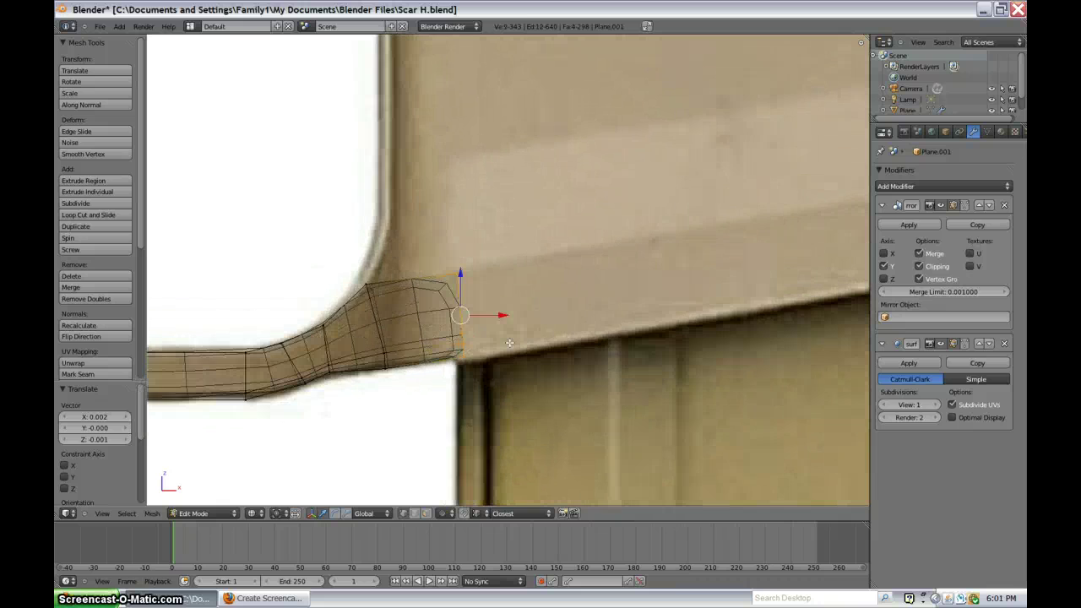
scroll(490, 346, down, 2)
shift+middle_drag(540, 287, 400, 301)
scroll(473, 266, down, 3)
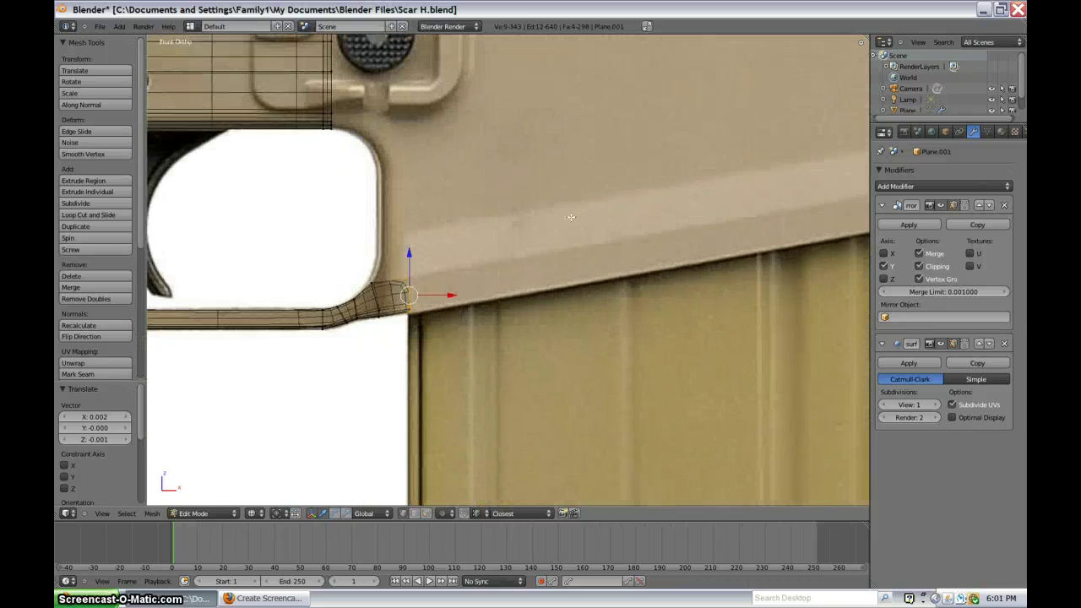
shift+middle_drag(569, 217, 320, 271)
scroll(335, 265, down, 2)
key(e)
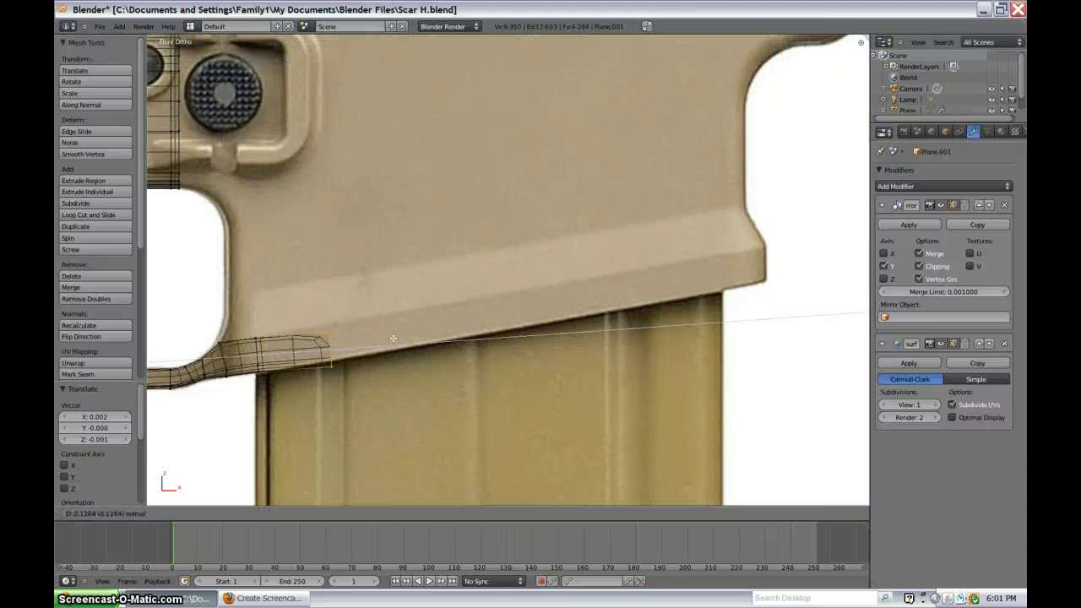
click(804, 263)
scroll(794, 264, up, 2)
shift+middle_drag(648, 269, 274, 292)
scroll(466, 285, up, 2)
scroll(508, 320, up, 3)
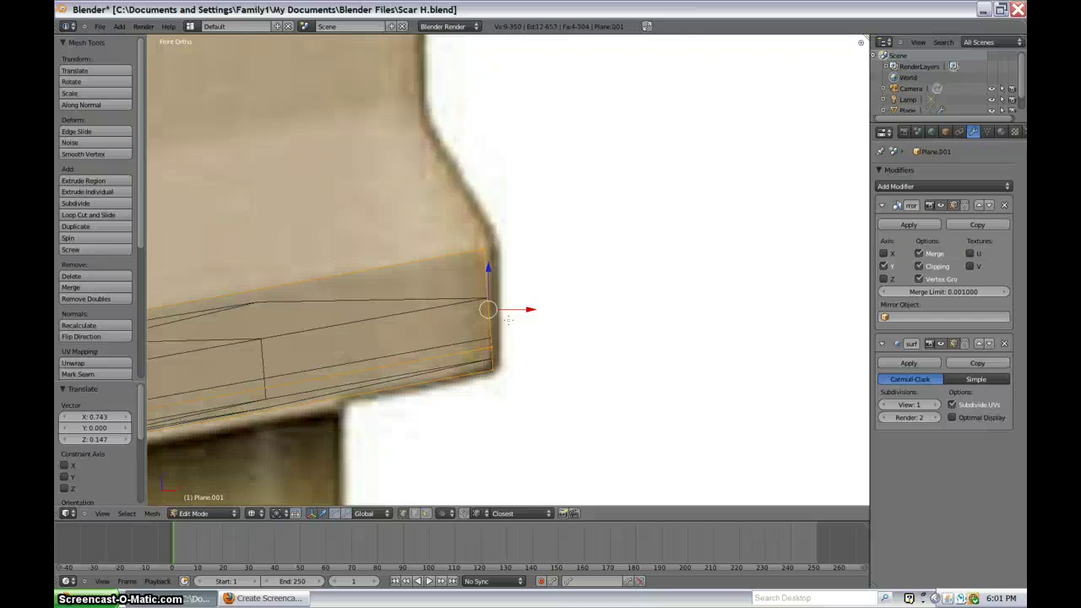
Step: Examine both ends of the extruded strip and its lower lengthwise edge in wireframe and solid shading
scroll(499, 340, down, 4)
shift+middle_drag(395, 320, 944, 243)
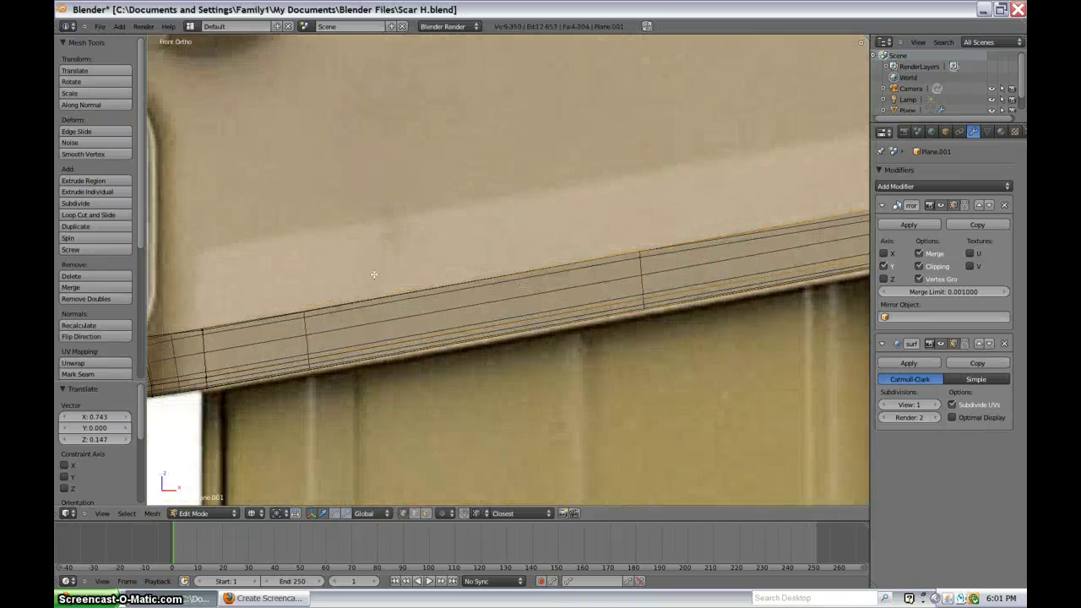
scroll(374, 273, down, 1)
shift+middle_drag(425, 272, 510, 245)
scroll(422, 274, up, 3)
shift+middle_drag(287, 309, 523, 279)
right_click(479, 343)
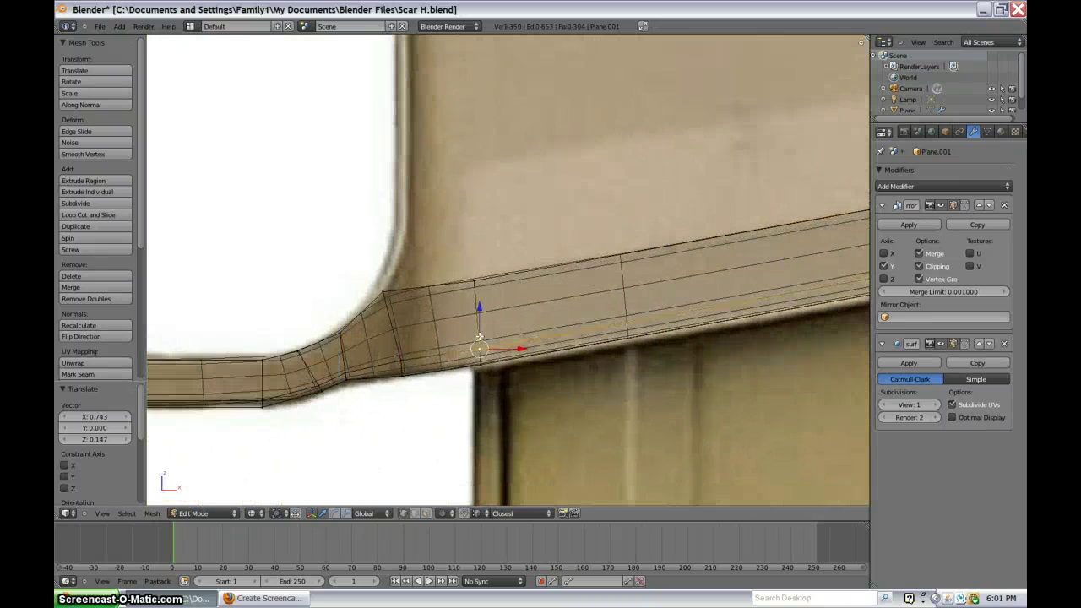
key(z)
key(b)
drag(454, 328, 499, 366)
scroll(620, 273, down, 5)
shift+middle_drag(676, 224, 349, 341)
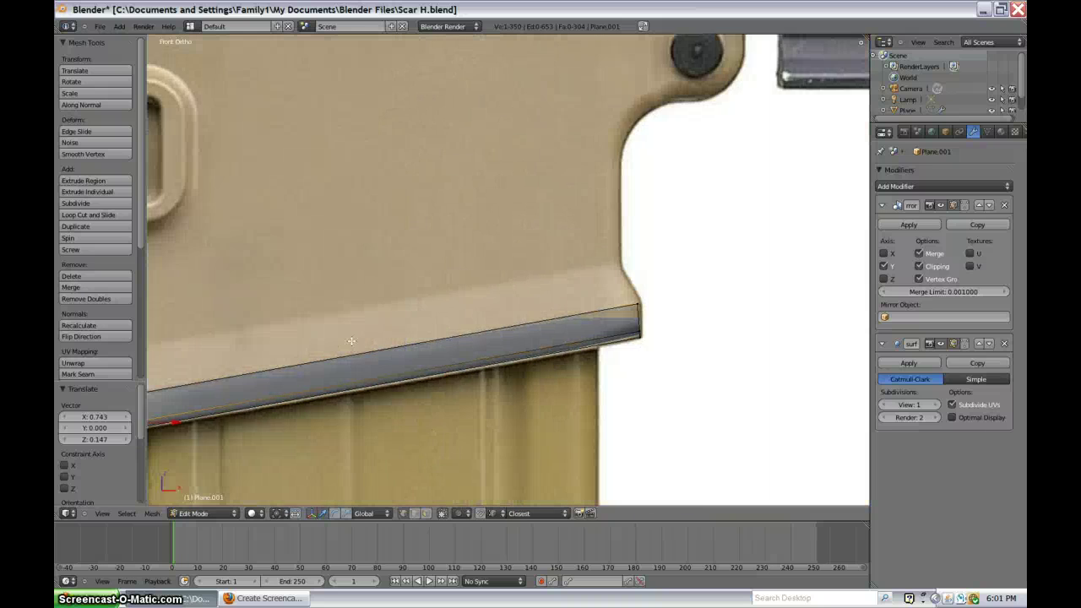
scroll(582, 342, up, 4)
shift+middle_drag(633, 347, 440, 273)
scroll(473, 283, up, 4)
right_click(668, 371)
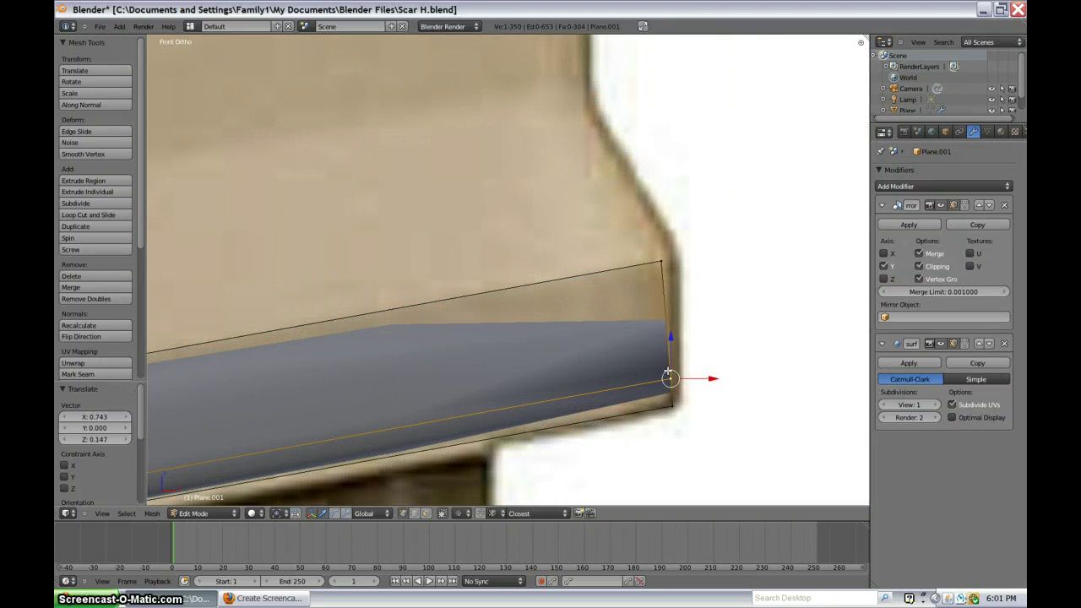
key(z)
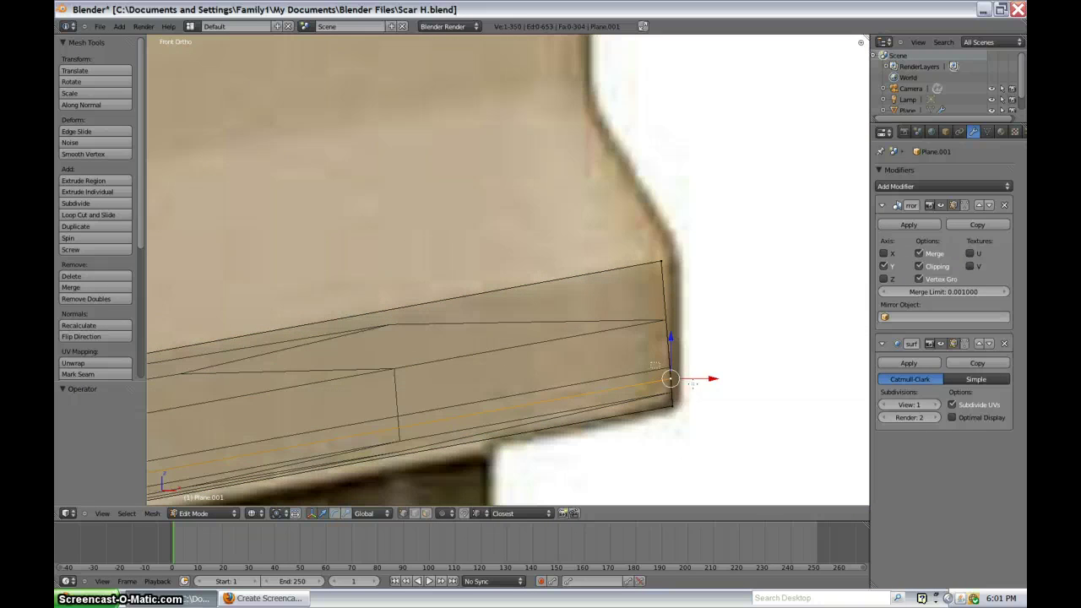
Step: Try an edge slide with a factor of about -0.934 on the strip's lower lengthwise edge
ctrl+scroll(591, 321, up, 8)
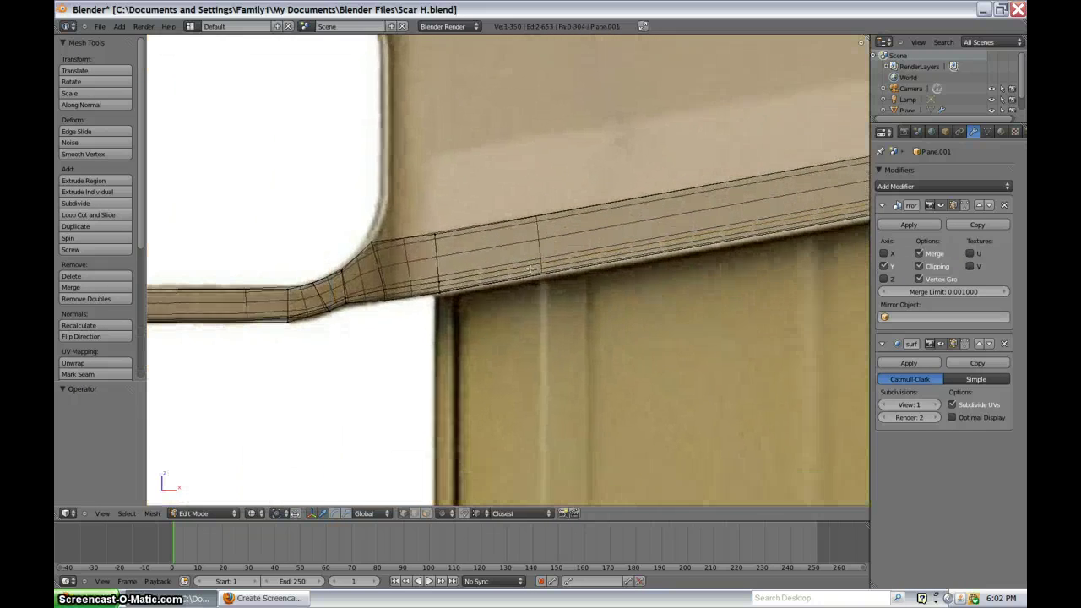
scroll(472, 283, up, 5)
shift+right_click(359, 309)
scroll(338, 260, down, 5)
key(z)
scroll(721, 209, down, 5)
mouse_move(721, 209)
middle_down()
mouse_move(594, 248)
mouse_move(630, 248)
mouse_move(458, 277)
middle_up()
key(ctrl+r)
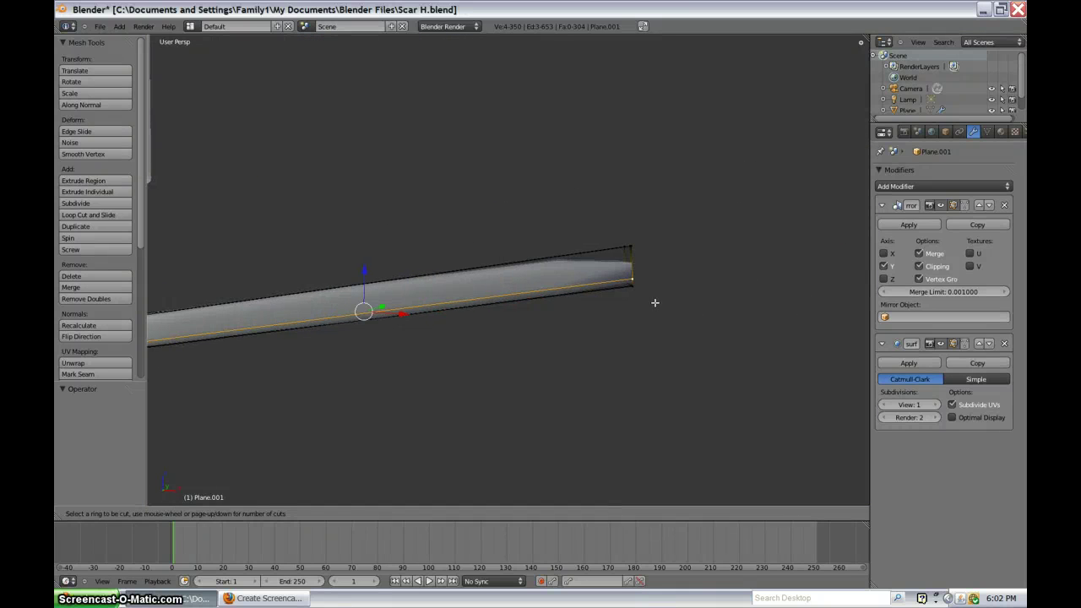
click(655, 302)
right_click(576, 298)
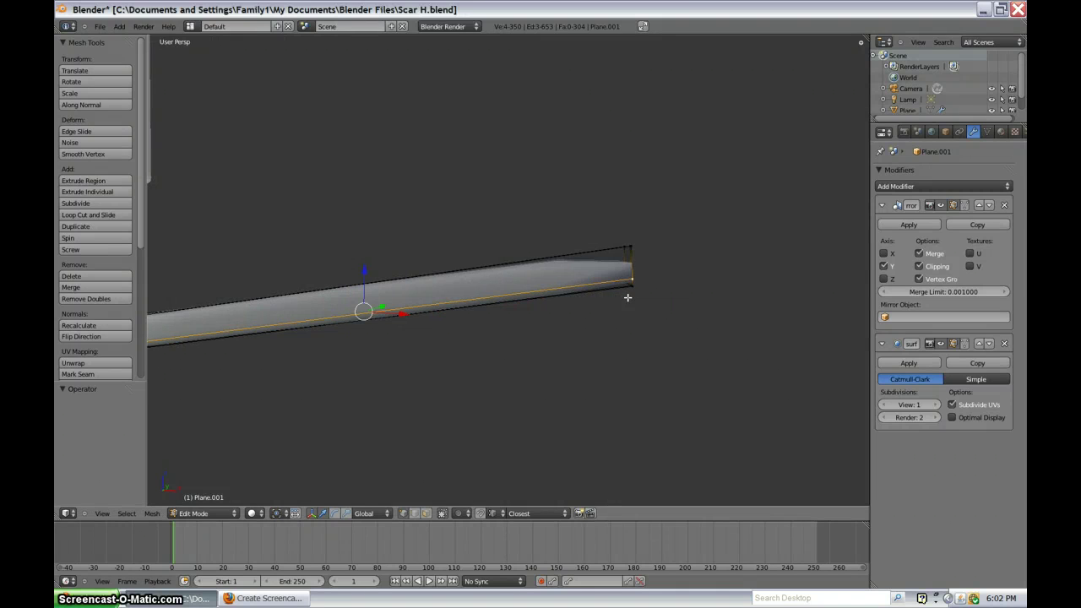
key(ctrl+e)
click(627, 294)
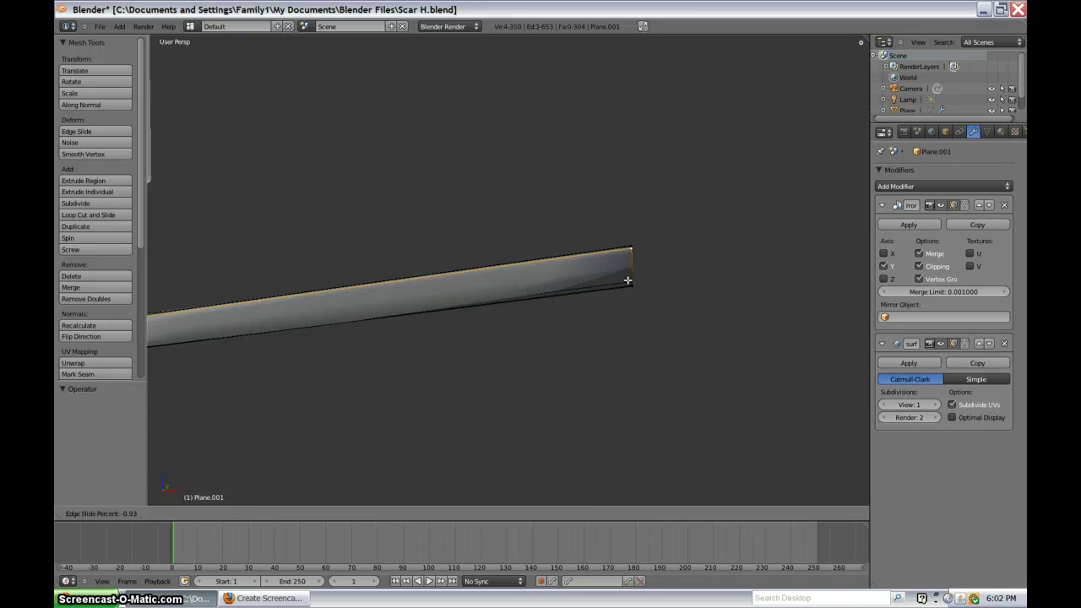
click(628, 282)
Step: Check the slid edge against the reference in front view and undo the edge slide
key(KP_1)
scroll(627, 286, up, 1)
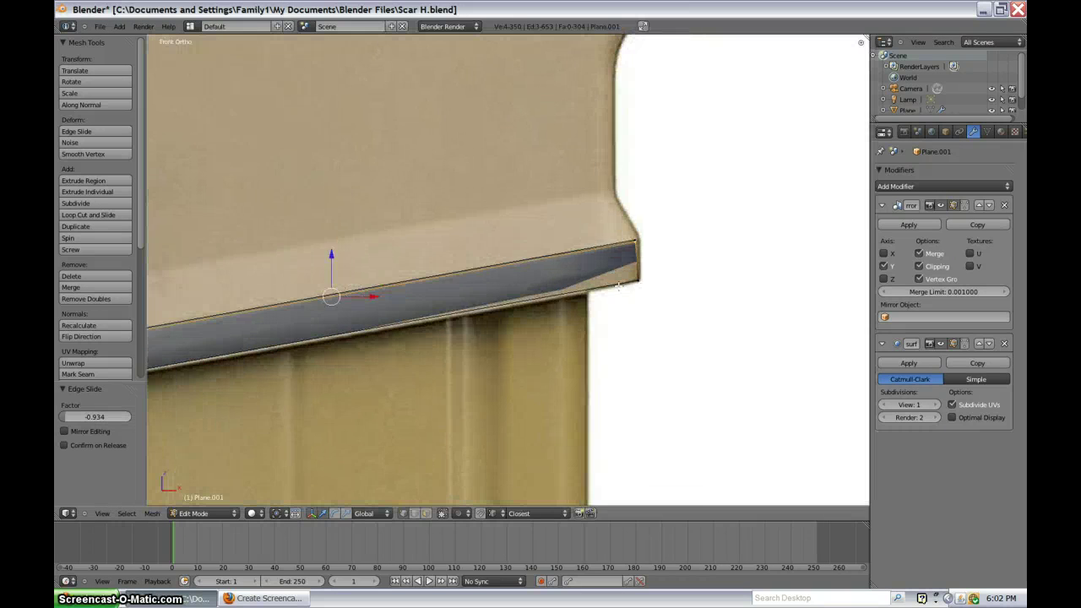
scroll(363, 307, down, 4)
shift+middle_drag(346, 309, 553, 256)
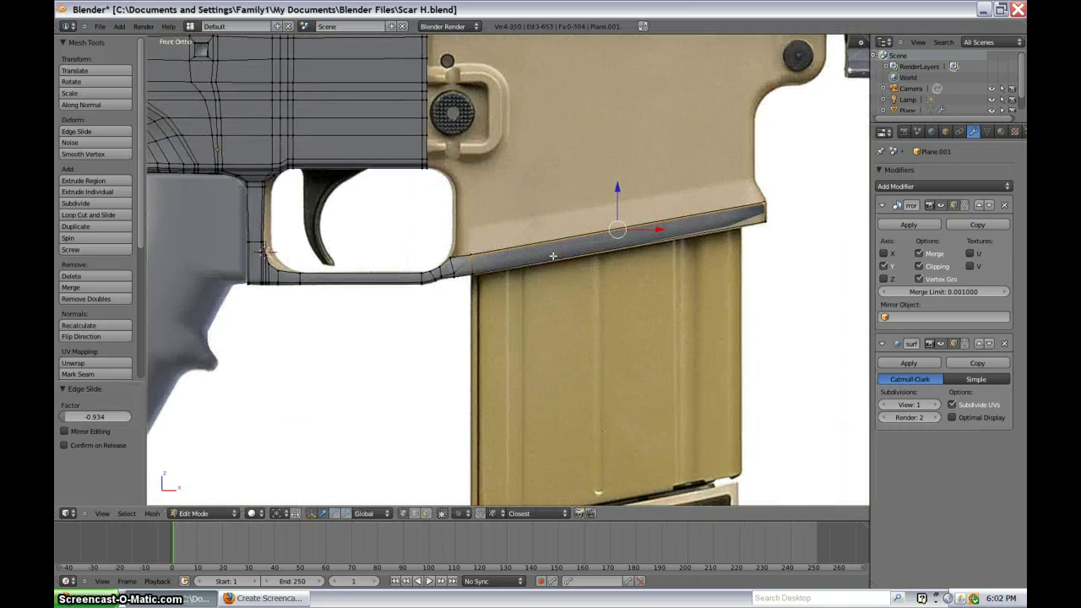
key(ctrl+z)
Step: Add a lengthwise loop cut through the trigger guard and extruded strip, slid close to their upper edge
scroll(553, 256, up, 4)
key(ctrl+r)
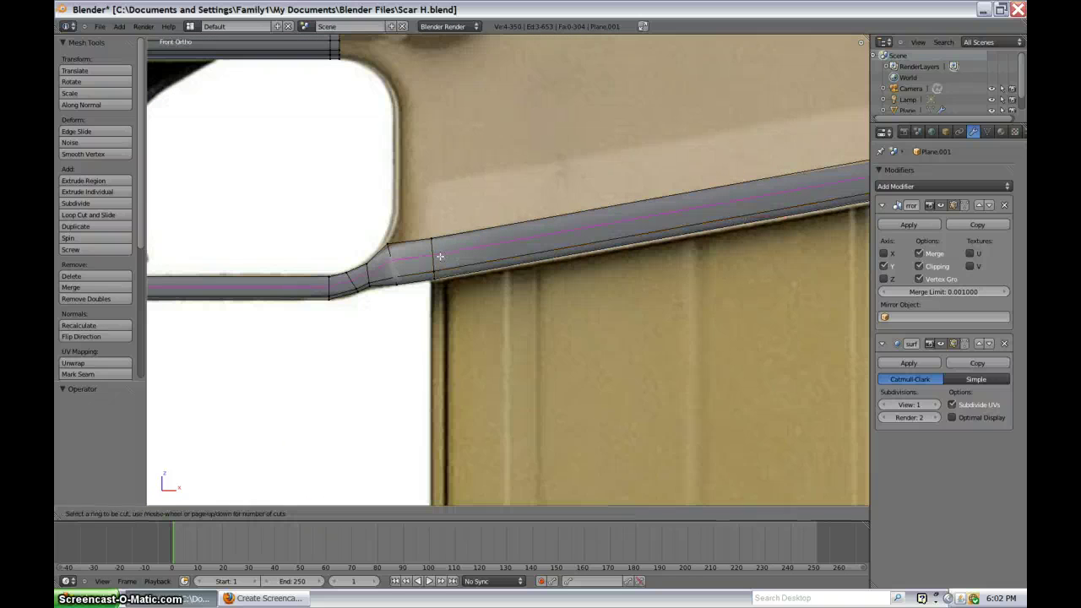
scroll(433, 250, down, 4)
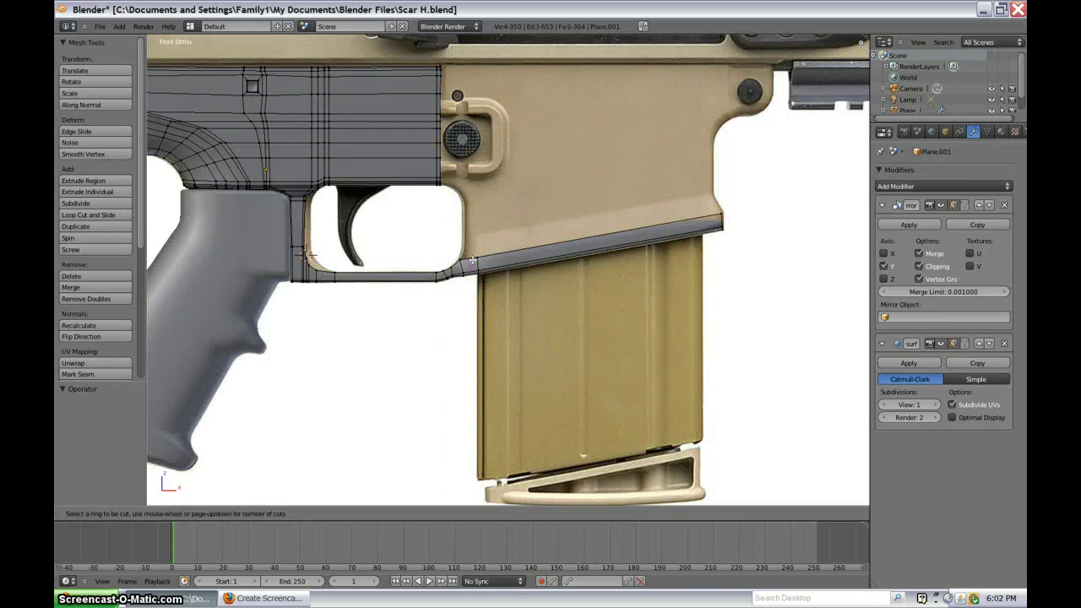
click(481, 262)
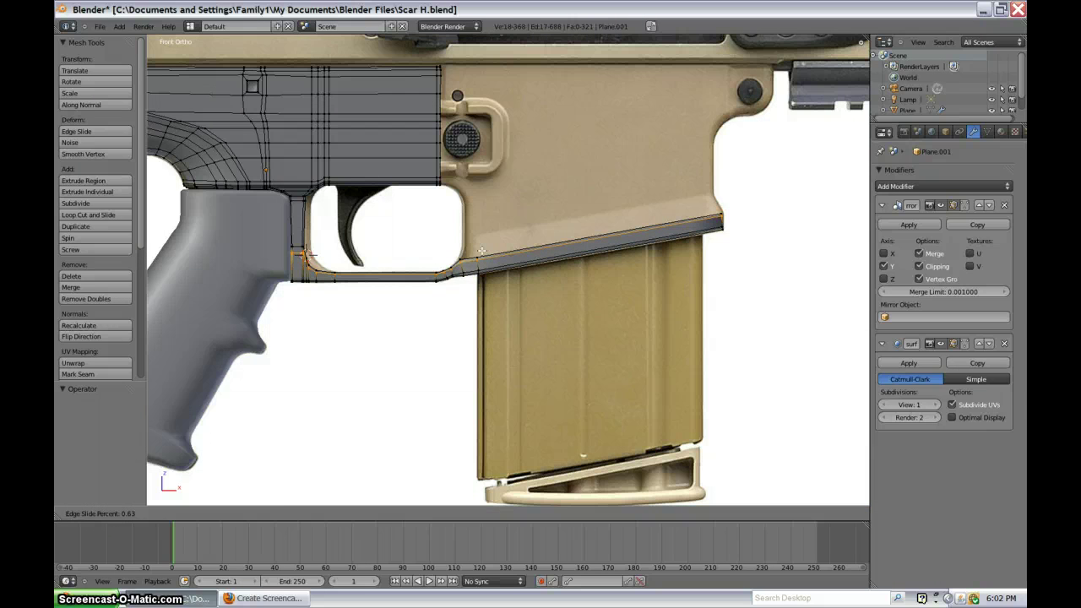
click(481, 251)
Step: Move the vertices at the strip's upper front corner about 0.005 in X and 0.004 in Z to match the reference outline
scroll(549, 250, up, 5)
shift+middle_drag(665, 248, 330, 389)
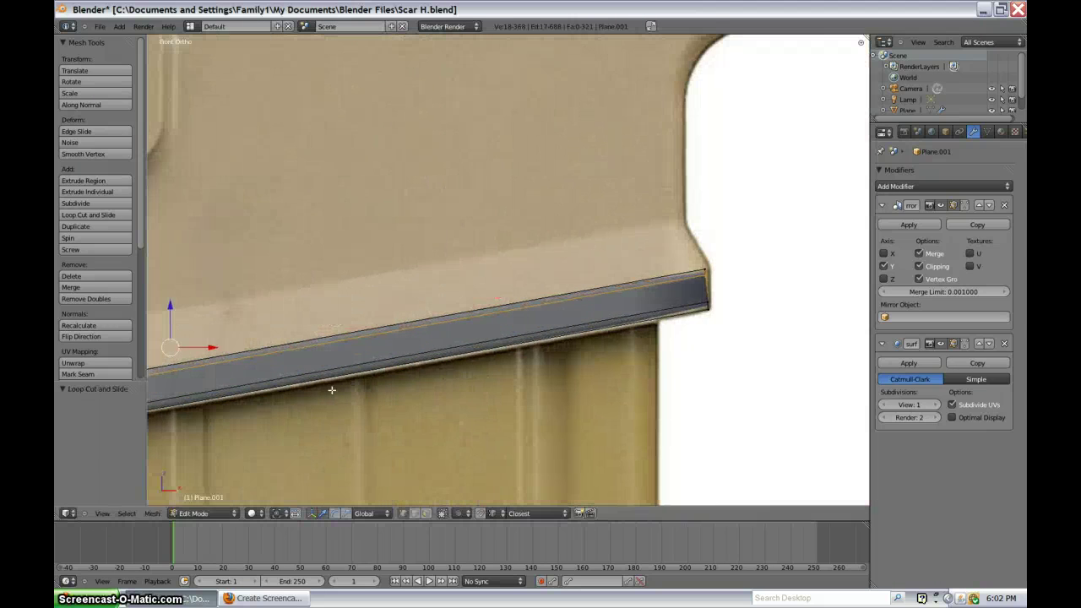
shift+middle_drag(422, 220, 290, 207)
scroll(338, 211, up, 5)
right_click(537, 206)
key(b)
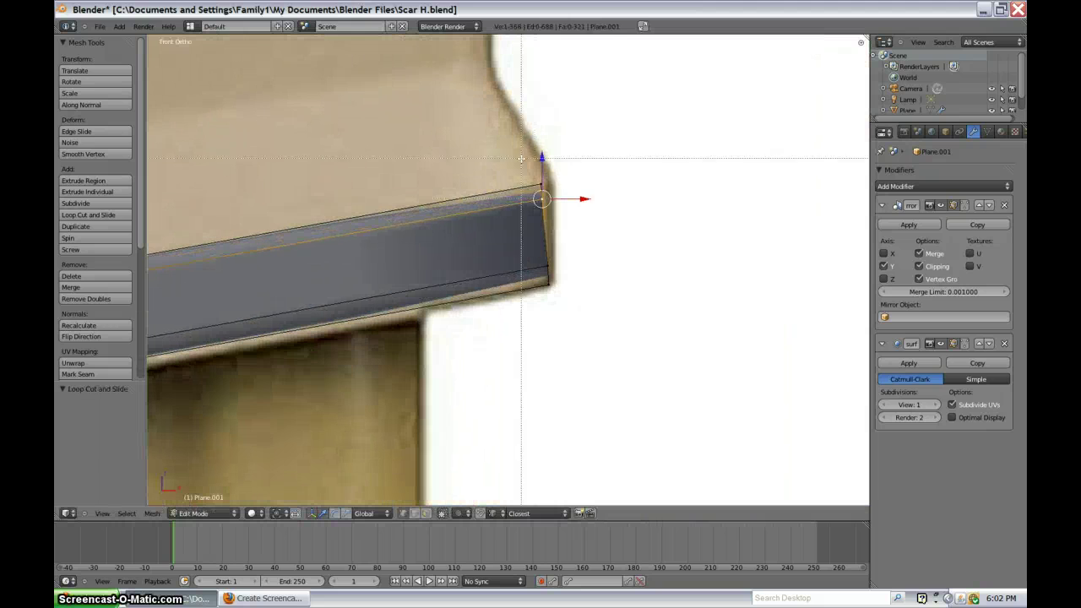
drag(522, 158, 587, 223)
key(z)
key(g)
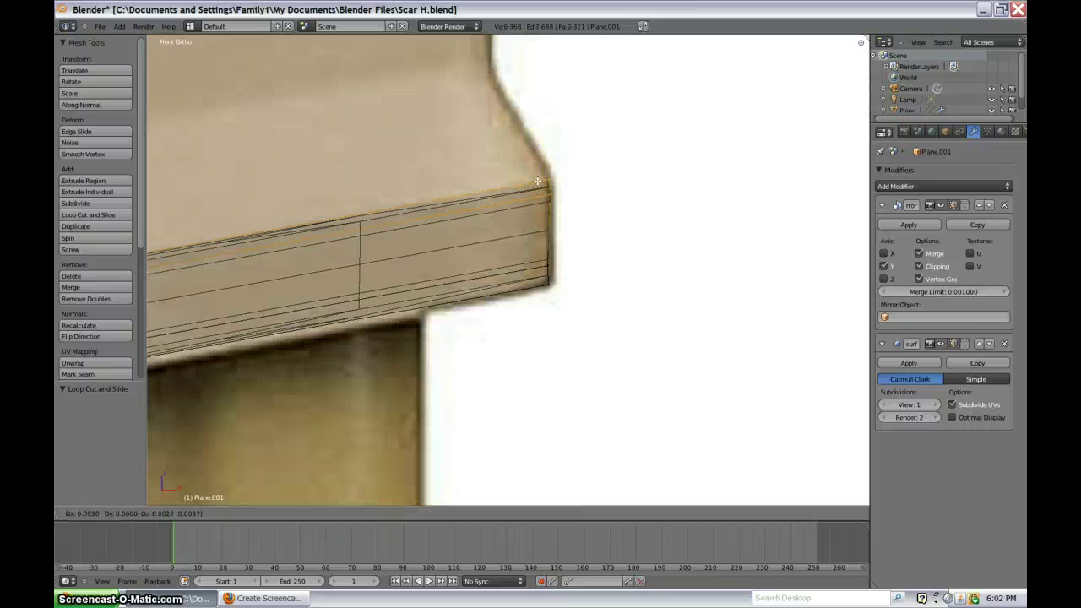
click(539, 189)
Step: Add a vertical loop cut near the strip's front end and edge slide it further towards that end with a factor of about -0.621
right_click(550, 281)
key(b)
drag(530, 266, 588, 310)
key(ctrl+r)
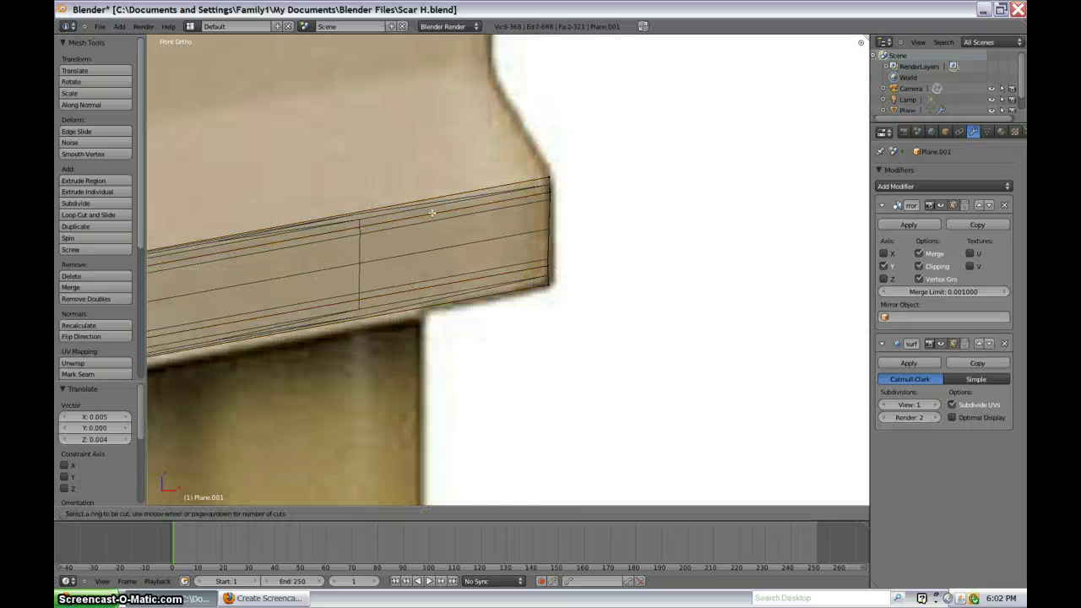
click(444, 212)
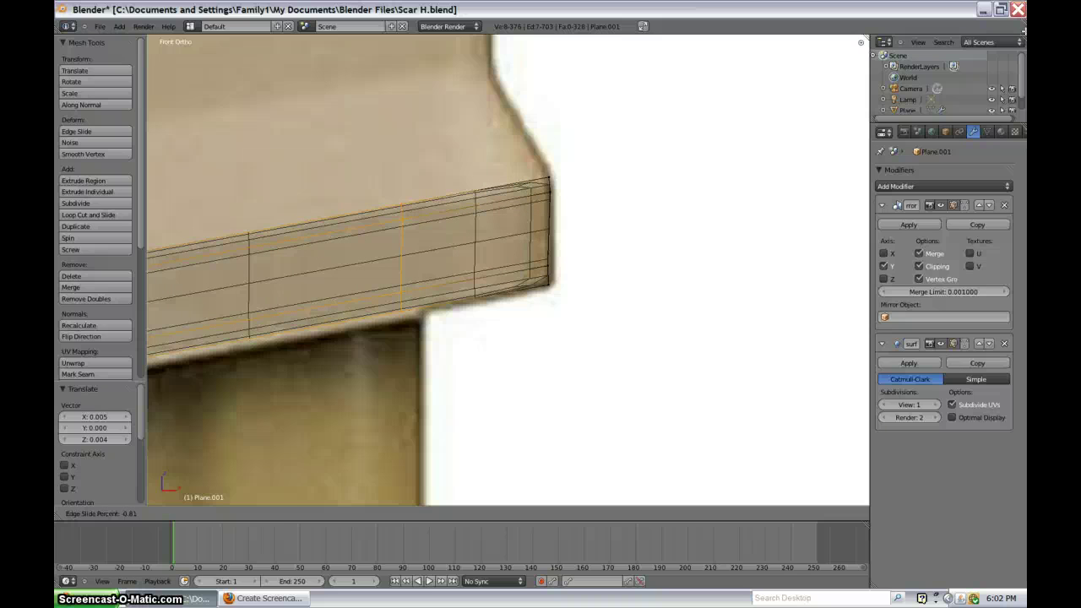
click(426, 244)
key(ctrl+e)
click(427, 244)
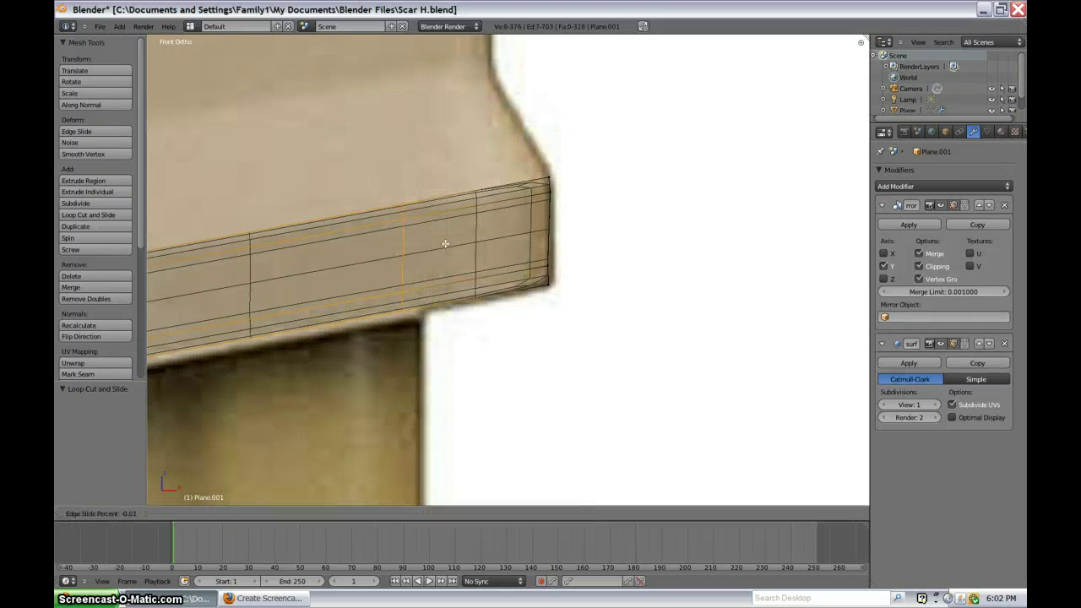
click(561, 228)
Step: Add a vertical loop cut in the section joining trigger guard and strip, slid close to the strip's rear end
key(z)
scroll(562, 228, down, 5)
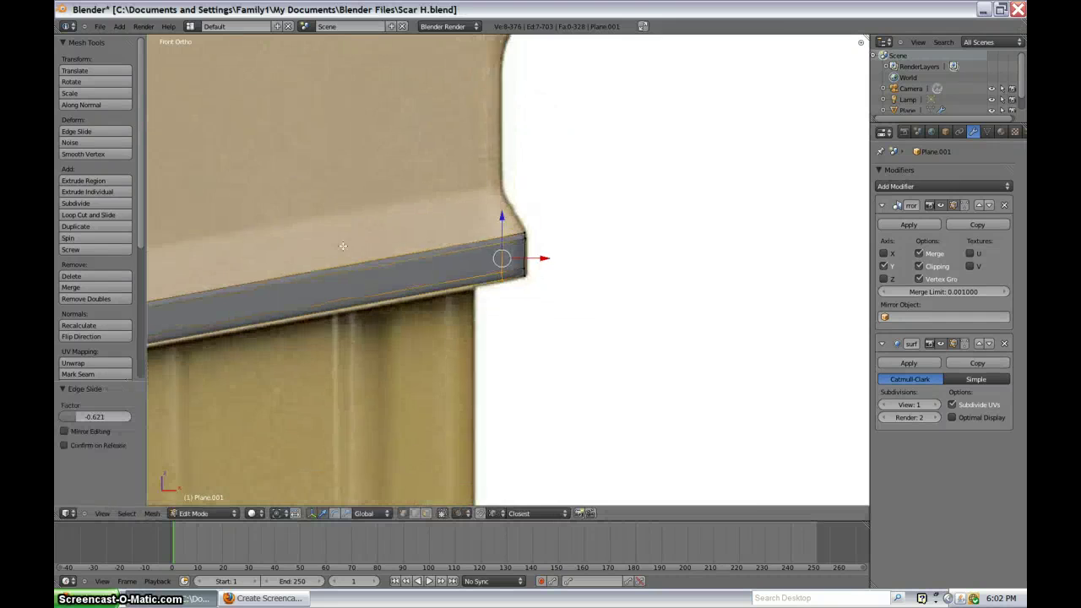
shift+middle_drag(287, 246, 555, 159)
shift+middle_drag(789, 115, 828, 107)
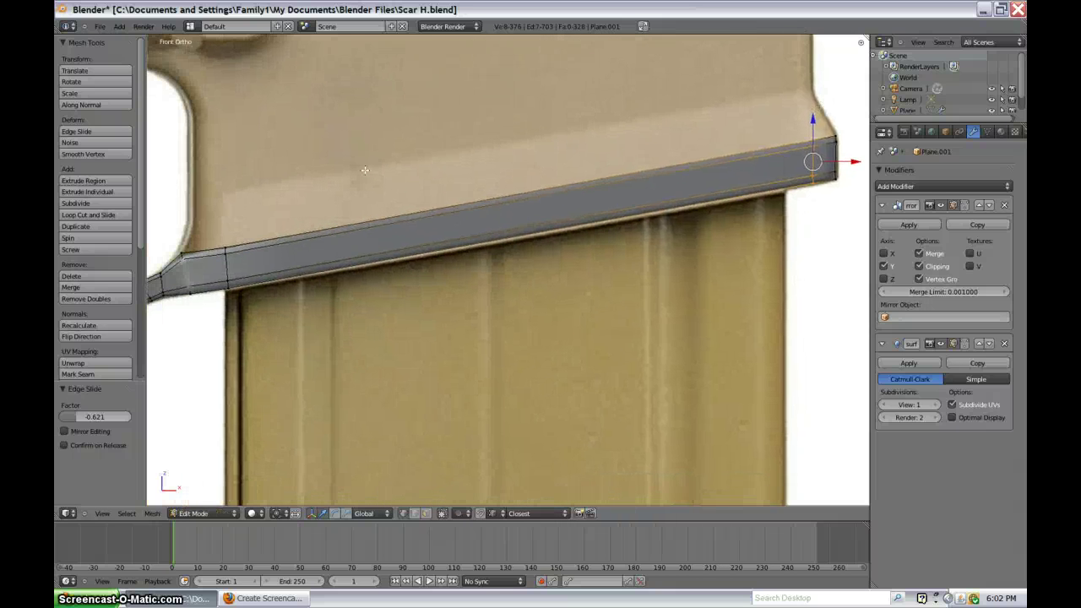
shift+middle_drag(366, 172, 482, 172)
key(z)
key(z)
shift+middle_drag(460, 301, 430, 296)
key(ctrl+r)
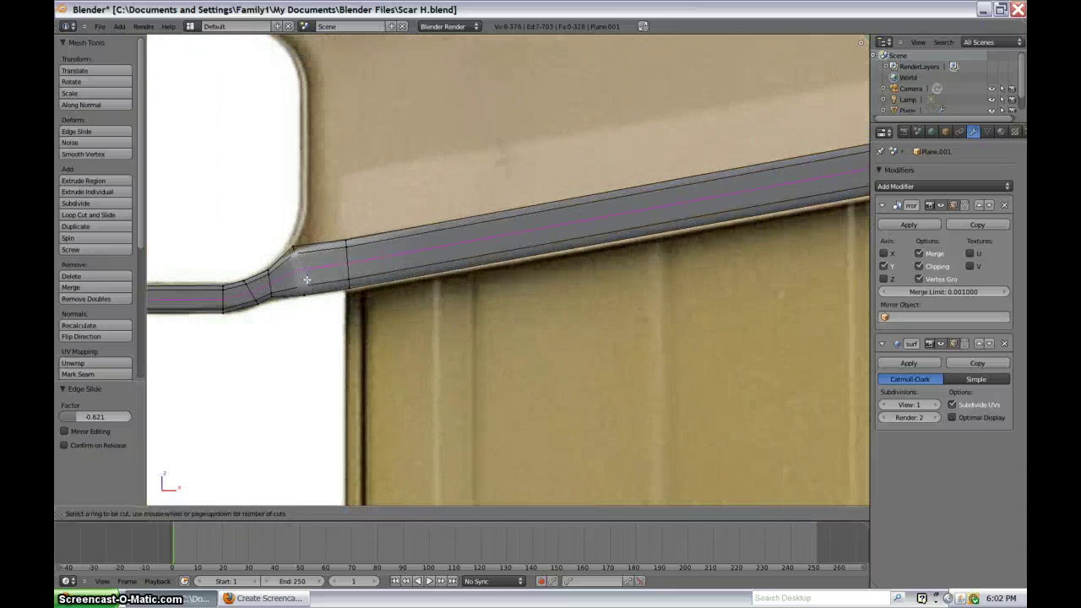
click(329, 255)
click(344, 246)
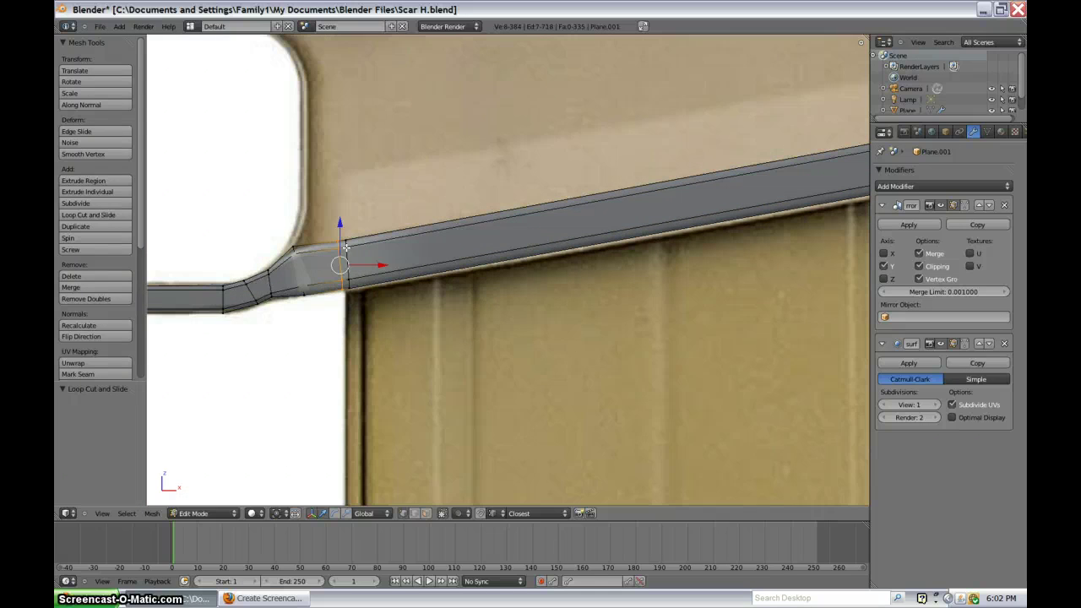
Step: Move the strip's lower outer lengthwise edge about -0.008 along the Y axis
middle_drag(449, 397, 387, 358)
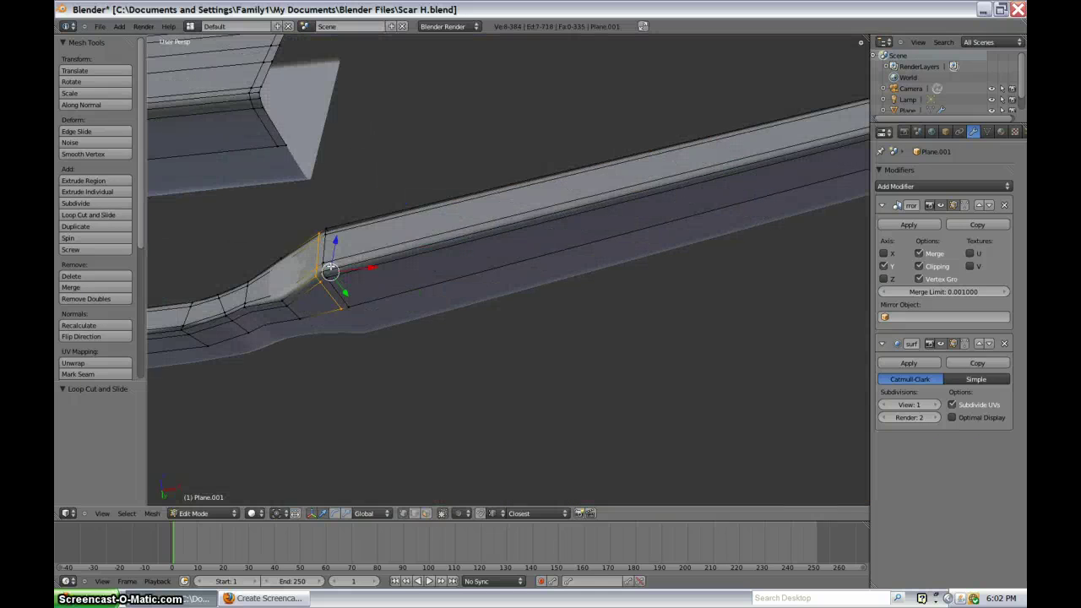
right_click(330, 267)
right_click(334, 275)
right_click(325, 269)
middle_drag(354, 294, 368, 288)
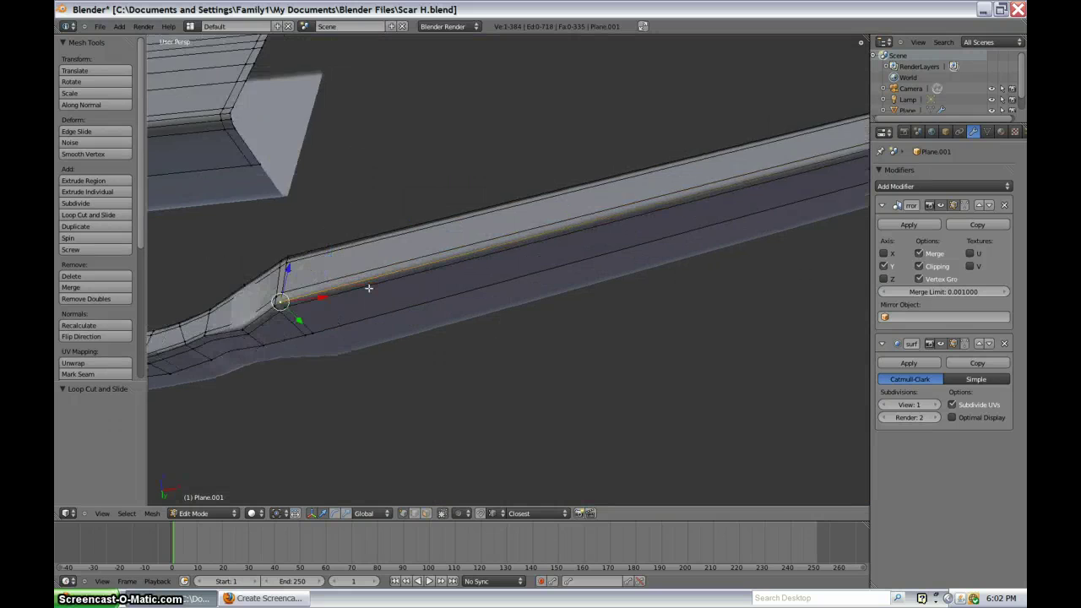
shift+middle_drag(851, 159, 652, 211)
alt+right_click(688, 198)
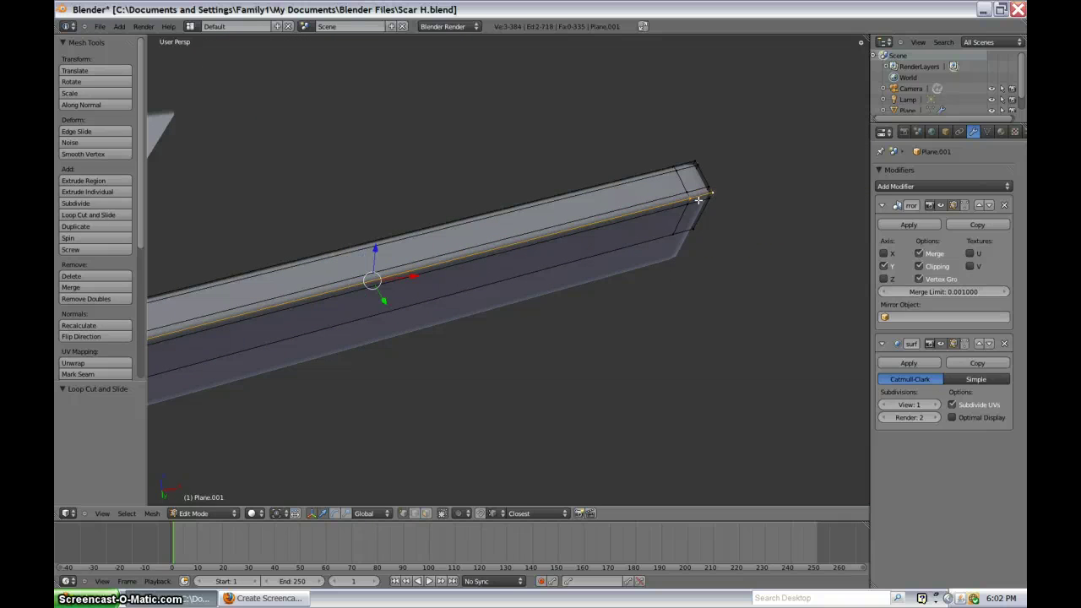
scroll(538, 271, down, 2)
middle_drag(538, 271, 463, 156)
scroll(405, 321, up, 2)
drag(395, 318, 393, 309)
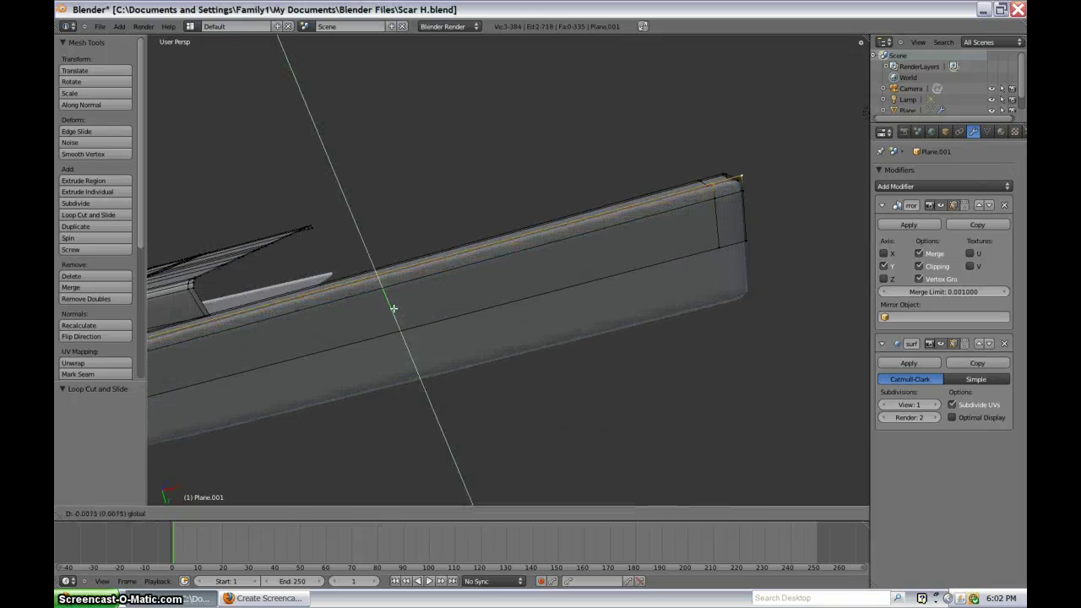
click(394, 309)
middle_drag(393, 309, 448, 92)
Step: Select the faces along the strip's underside in face select mode, including the small ones at the front end
click(427, 513)
middle_drag(415, 318, 496, 246)
right_click(450, 314)
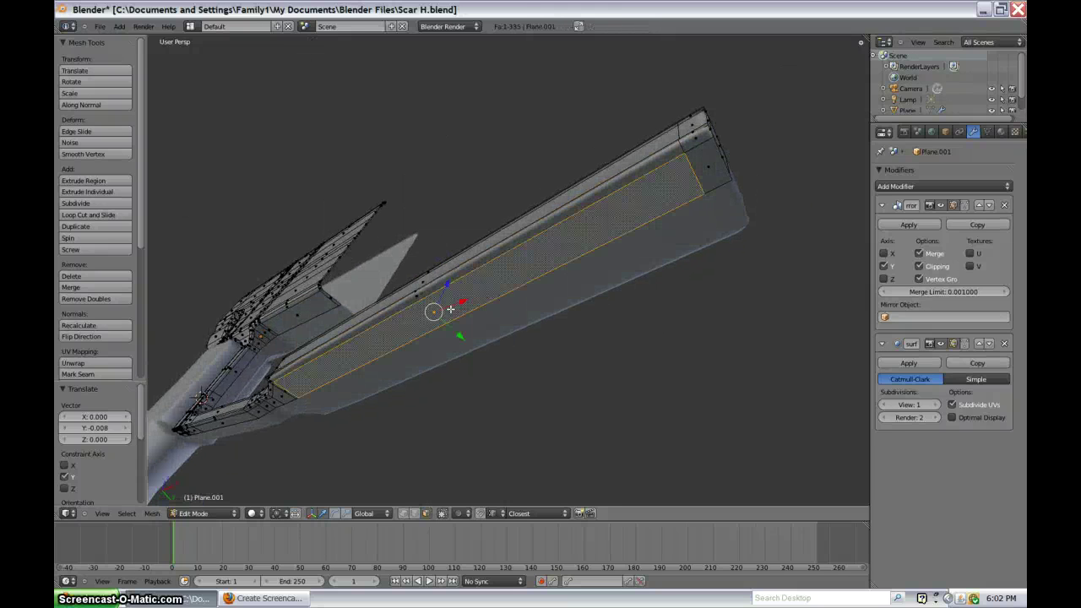
shift+right_click(424, 295)
middle_drag(423, 295, 399, 221)
shift+right_click(719, 184)
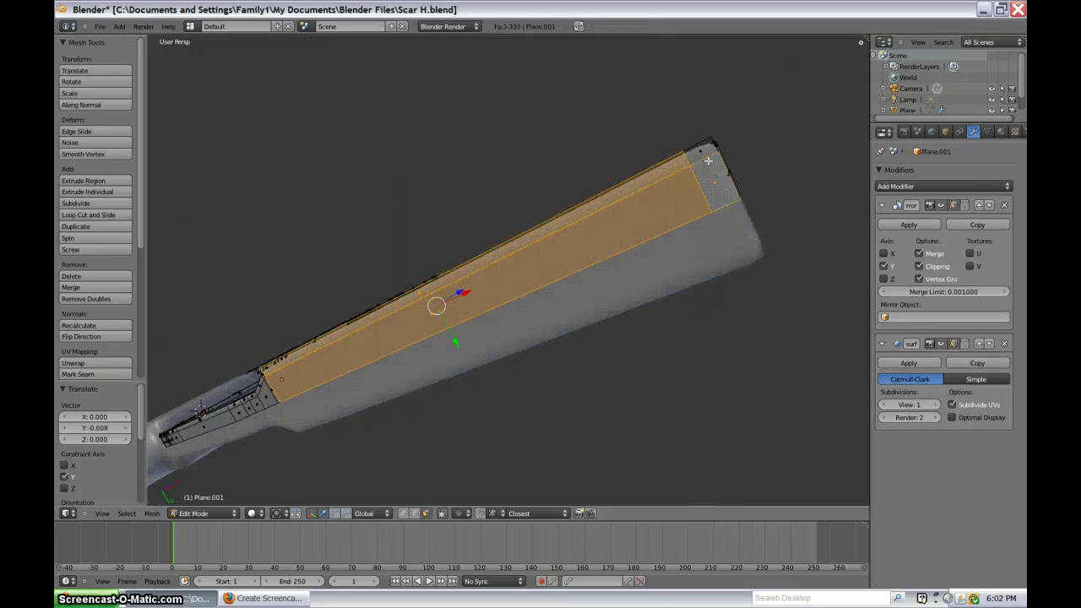
shift+right_click(707, 159)
scroll(650, 190, down, 1)
Step: Add a loop cut across the long strip, slid about 0.96 towards its rear end
middle_drag(634, 196, 464, 358)
scroll(463, 359, up, 2)
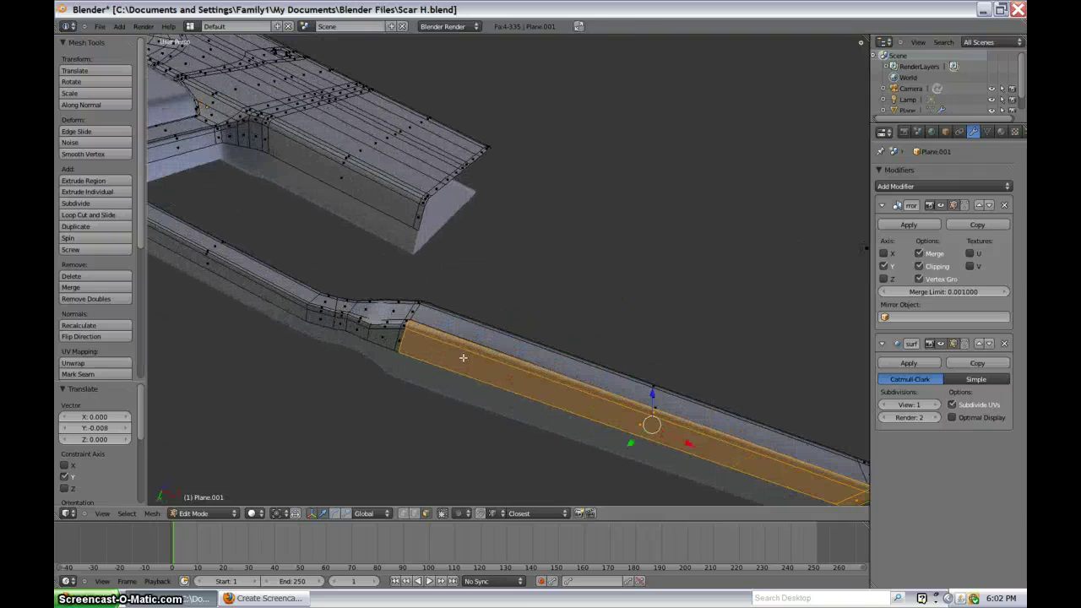
key(ctrl+r)
click(507, 361)
click(507, 361)
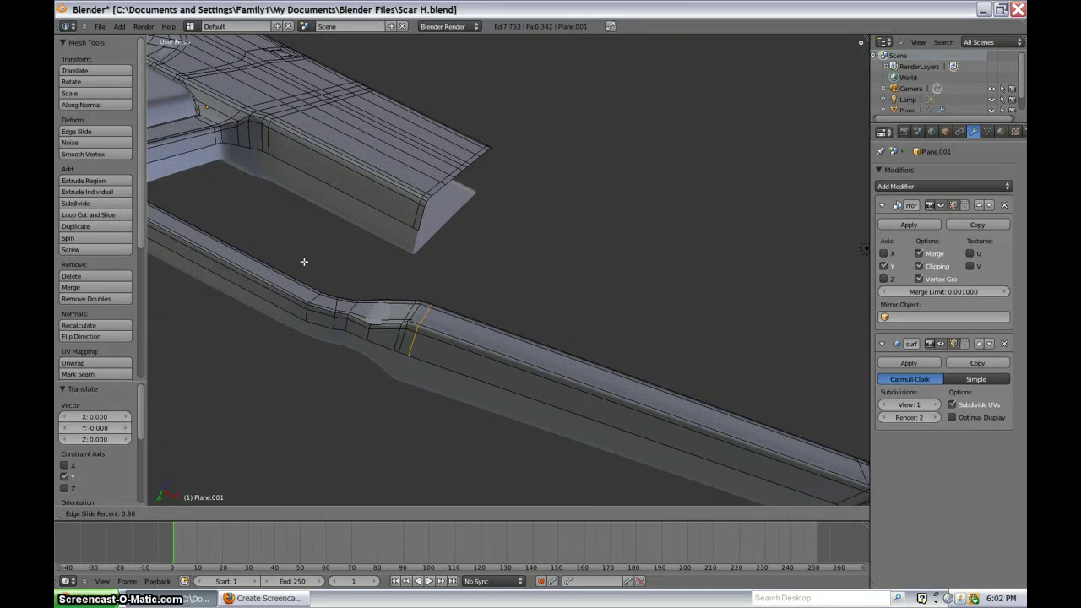
click(304, 261)
Step: Select the six underside faces of the strip, extrude them in place and scale the new faces to about 0.958
middle_drag(569, 370, 418, 352)
click(428, 515)
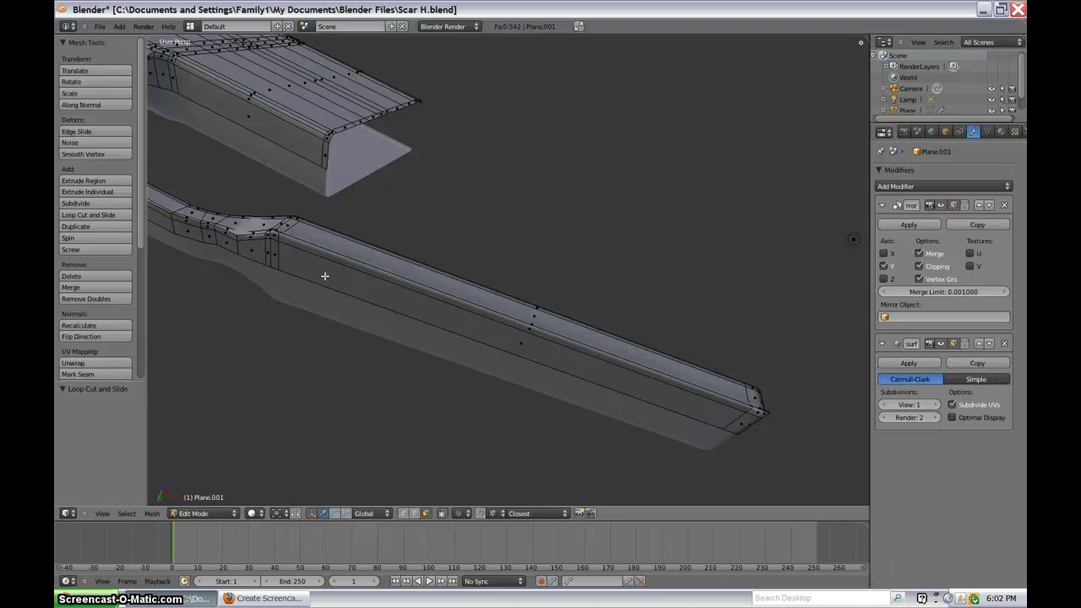
shift+right_click(537, 332)
shift+right_click(525, 343)
shift+middle_drag(773, 361, 517, 335)
shift+right_click(545, 361)
shift+right_click(550, 344)
key(e)
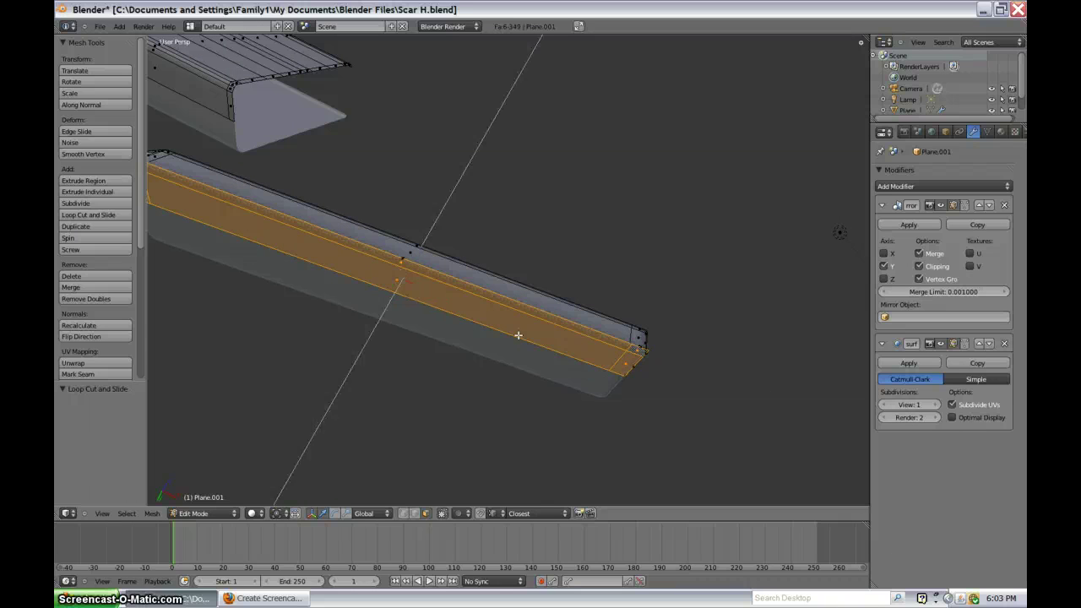
right_click(712, 335)
key(s)
click(708, 335)
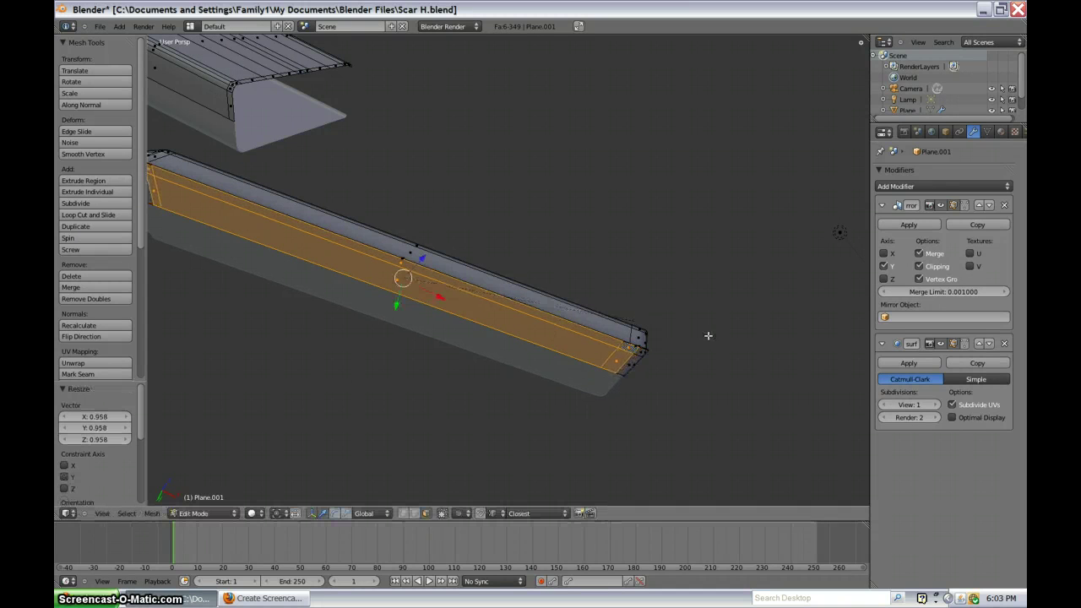
Step: Move the inset underside faces about 0.008 along the Y axis in bottom view
key(ctrl+KP_7)
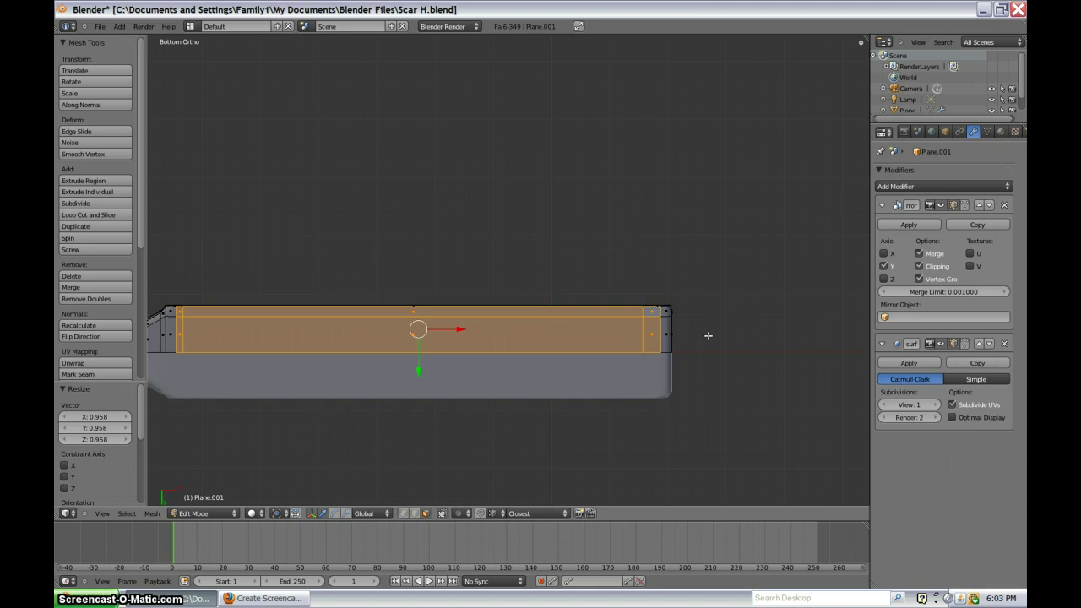
scroll(651, 347, up, 4)
shift+middle_drag(651, 347, 743, 229)
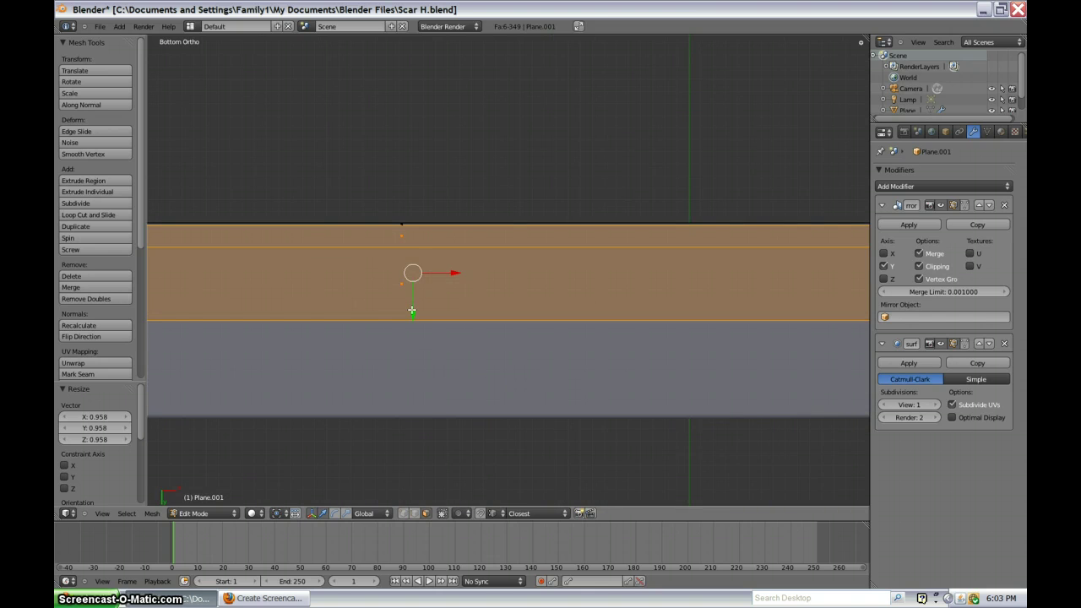
drag(411, 310, 410, 316)
scroll(473, 263, down, 1)
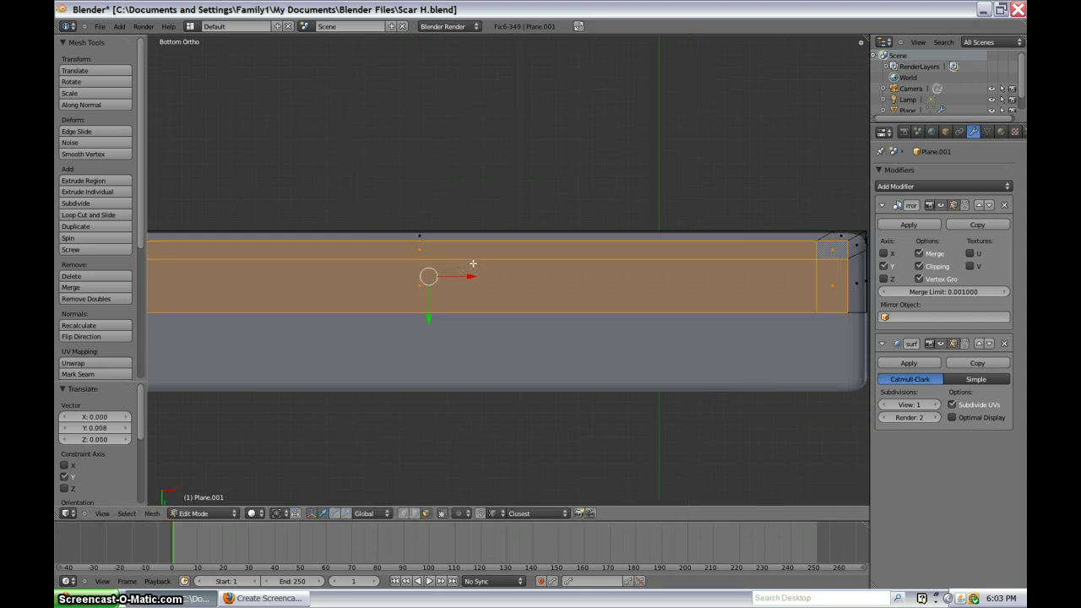
Step: Scale the inset underside faces to about 1.014 along the X axis
ctrl+scroll(552, 299, down, 2)
key(s)
key(x)
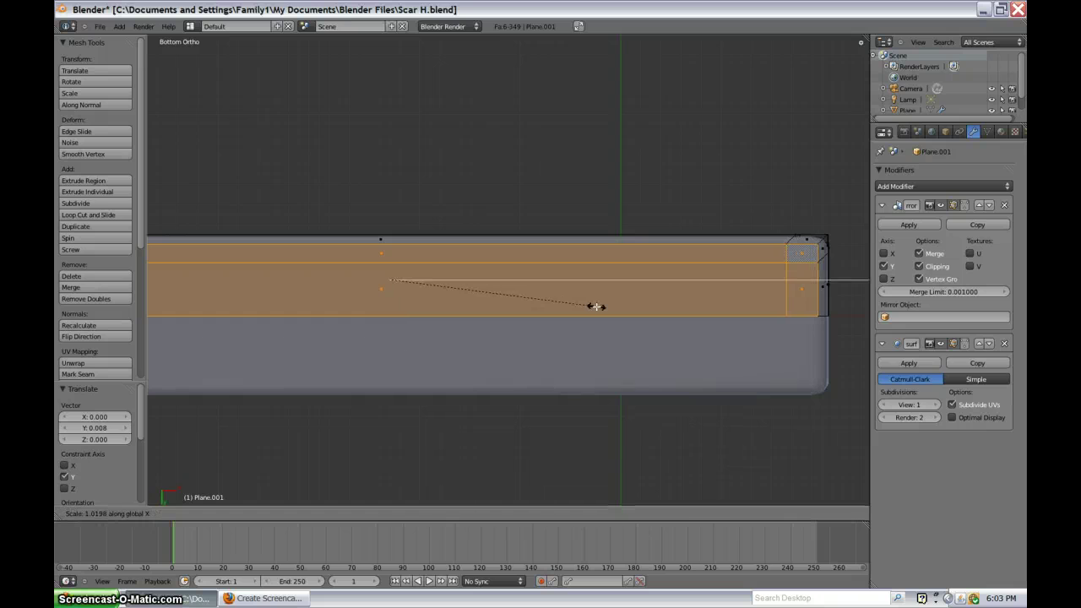
click(595, 306)
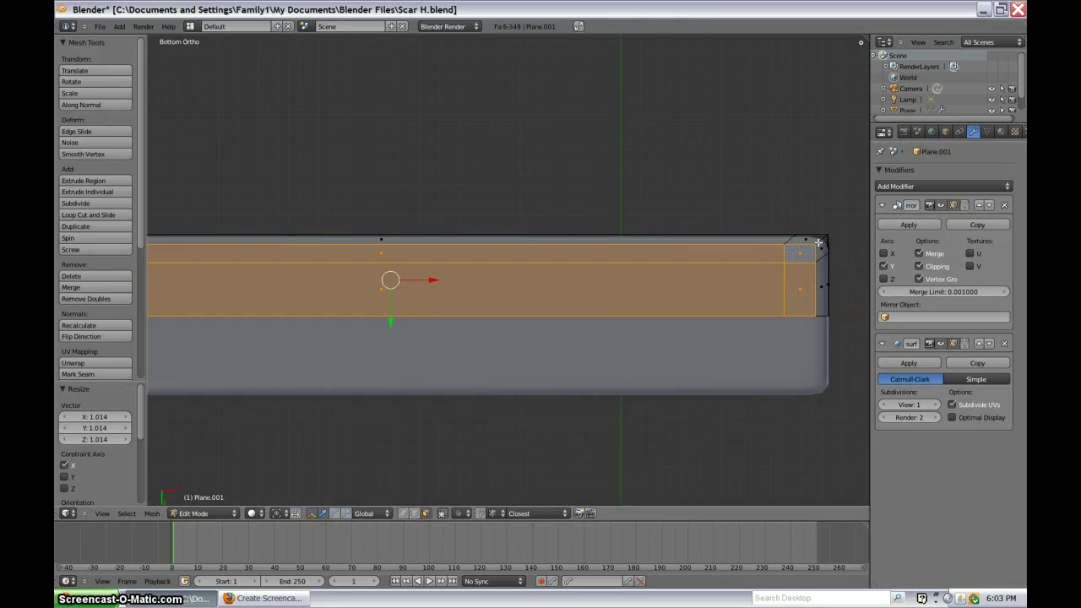
Step: Try to extrude the inset underside faces upward along Z over the magazine well in front view
shift+scroll(289, 286, down, 1)
shift+middle_drag(289, 286, 775, 318)
middle_drag(408, 297, 555, 427)
key(KP_1)
scroll(557, 403, up, 3)
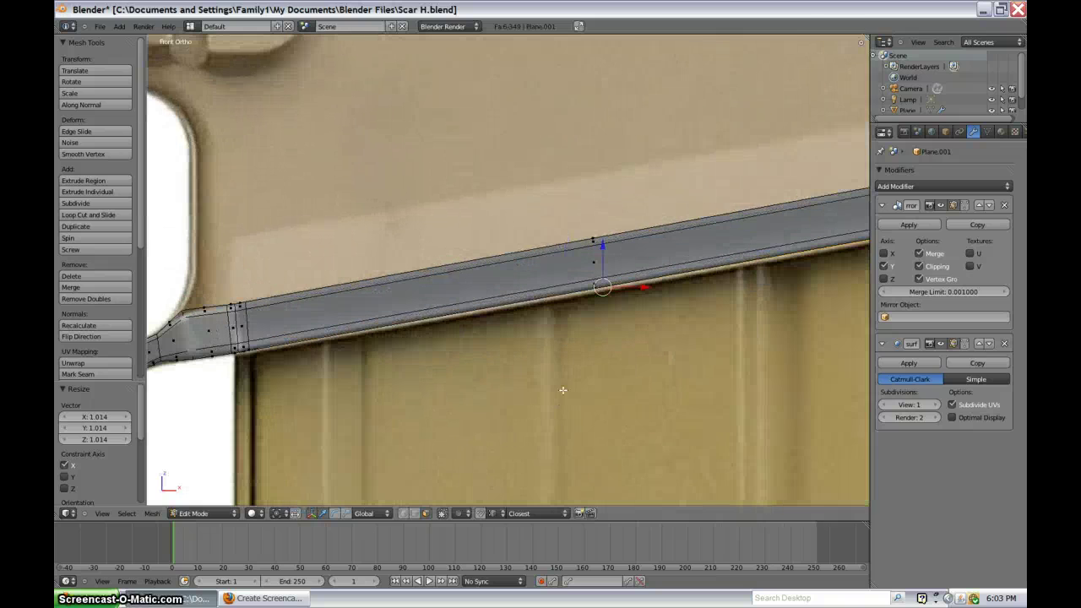
scroll(574, 241, down, 2)
shift+middle_drag(574, 219, 574, 334)
scroll(574, 333, up, 1)
key(z)
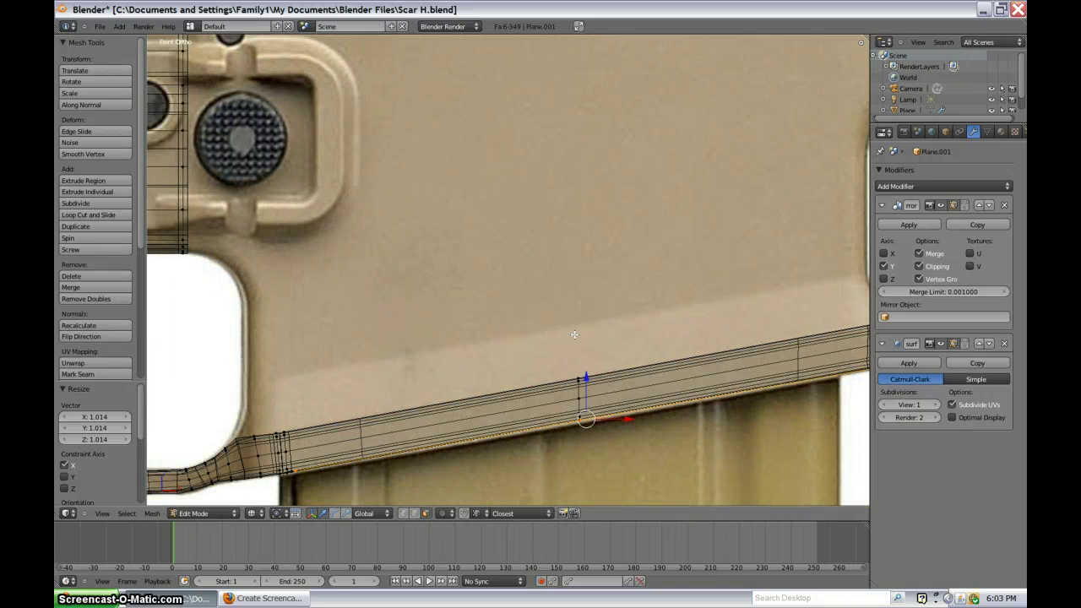
scroll(574, 335, down, 3)
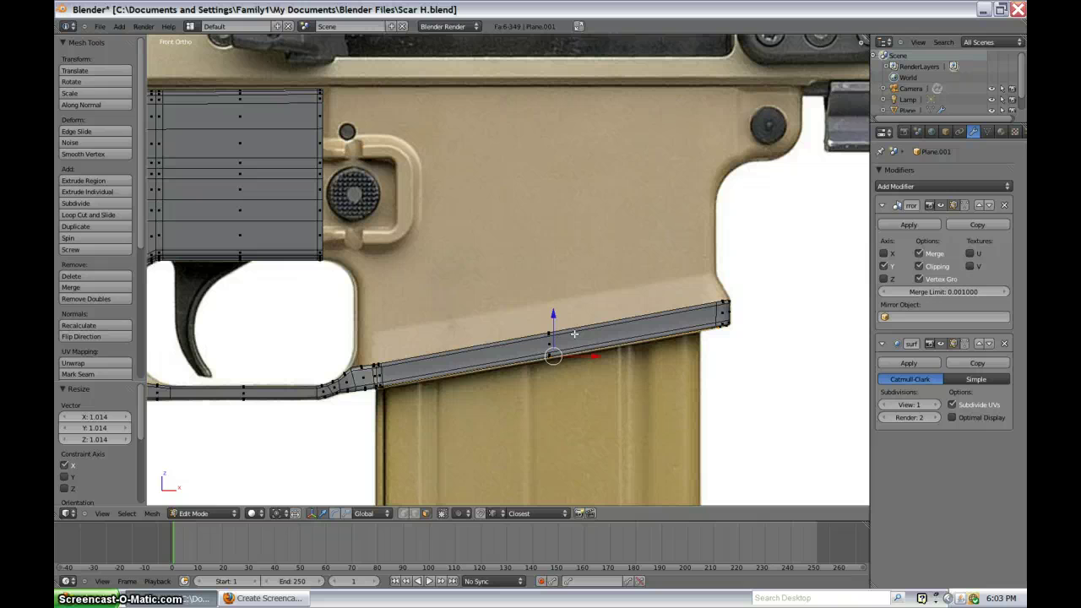
key(e)
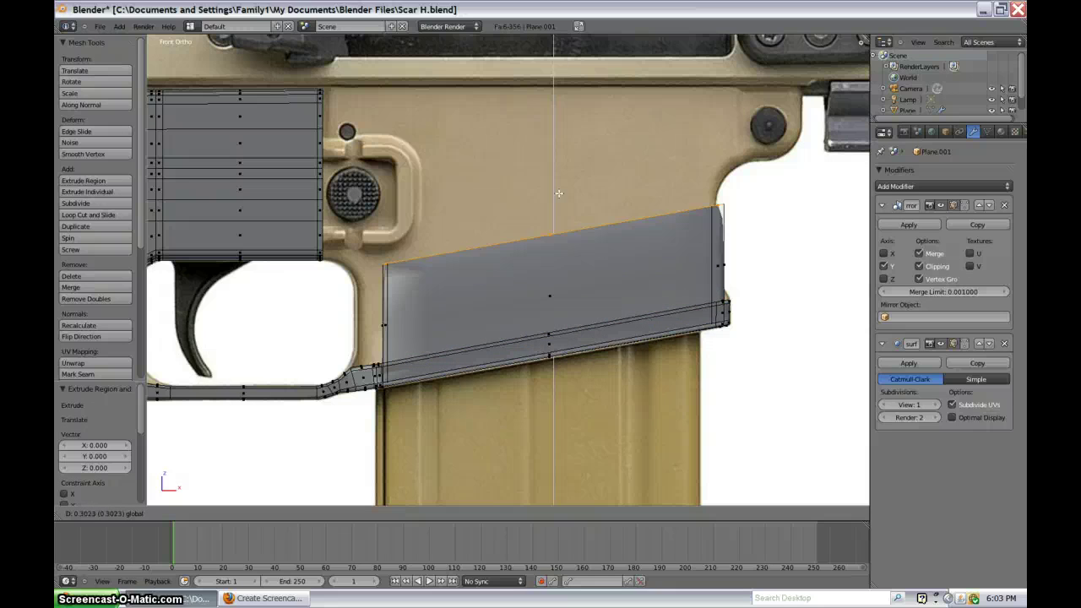
right_click(556, 403)
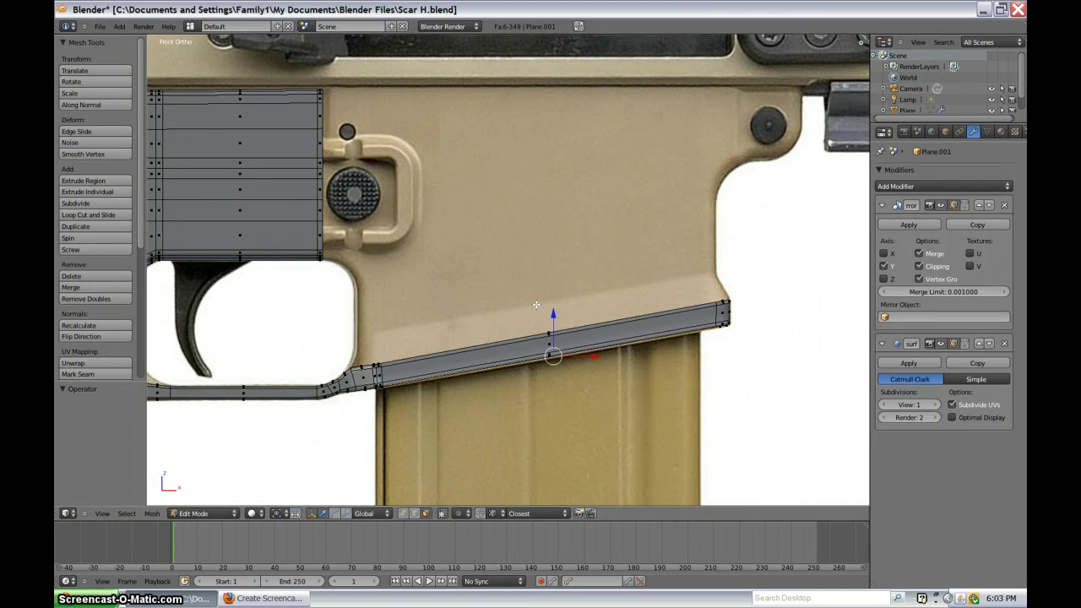
Step: Scale the inset underside faces uniformly to about 0.879 in front view, using the magazine in the reference as a guide
scroll(541, 337, up, 2)
middle_drag(561, 396, 533, 340)
scroll(490, 206, up, 4)
shift+middle_drag(743, 370, 583, 328)
scroll(583, 327, up, 3)
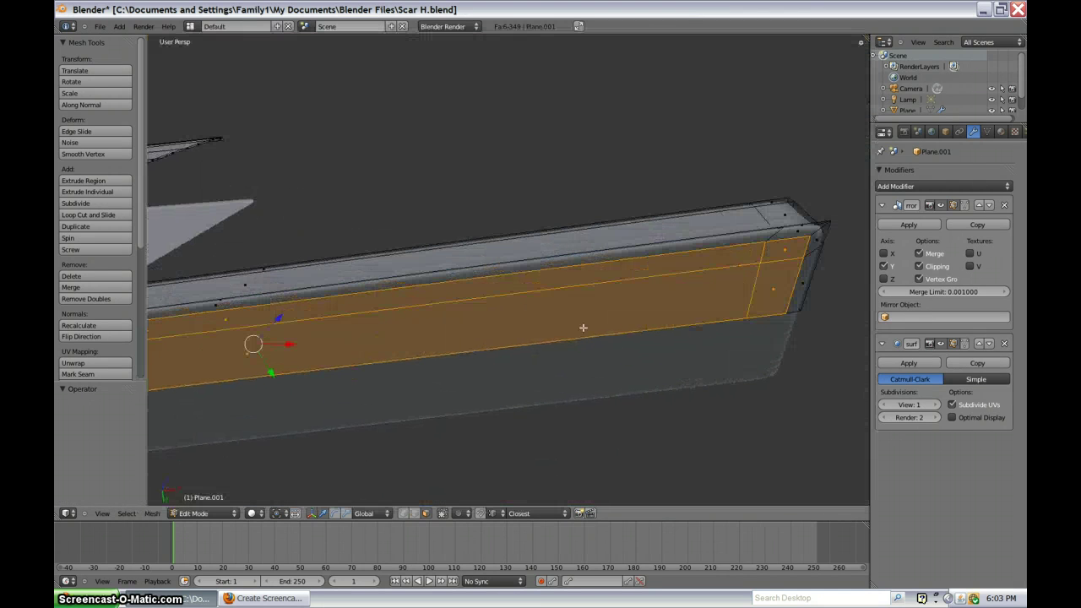
key(KP_1)
key(z)
scroll(623, 318, down, 3)
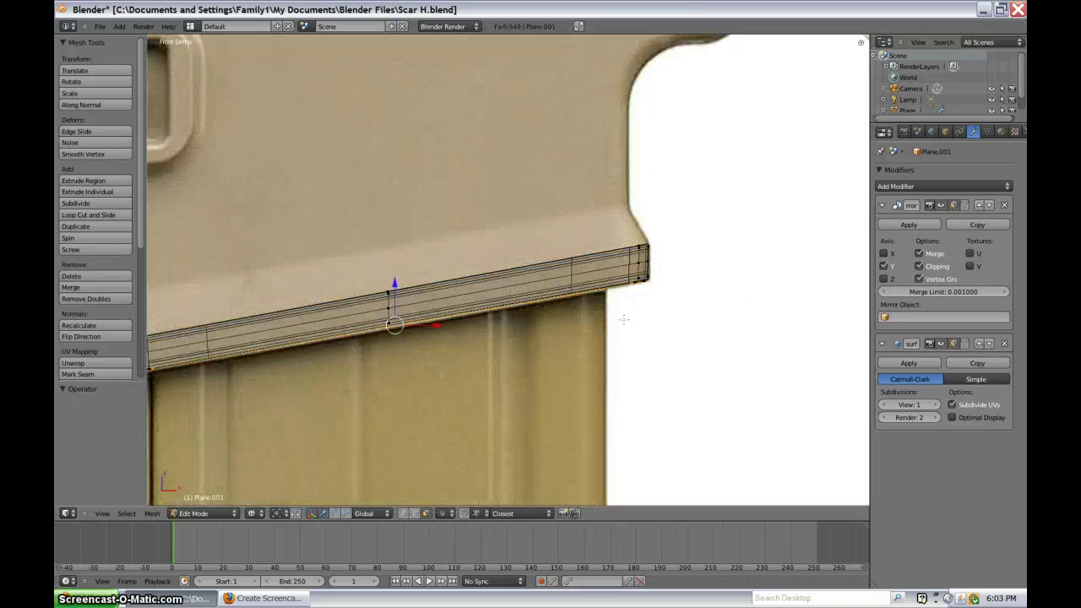
scroll(624, 319, up, 2)
key(s)
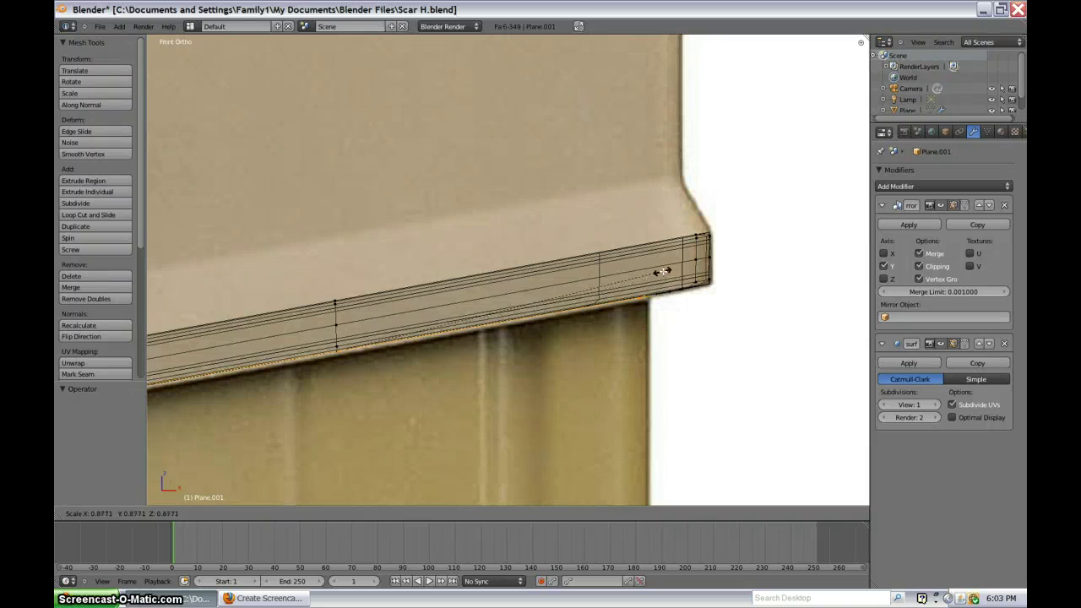
click(663, 270)
Step: Move the inset underside faces about -0.007 along the Y axis in bottom view and return to front view
scroll(591, 308, down, 4)
middle_drag(507, 352, 483, 206)
key(KP_1)
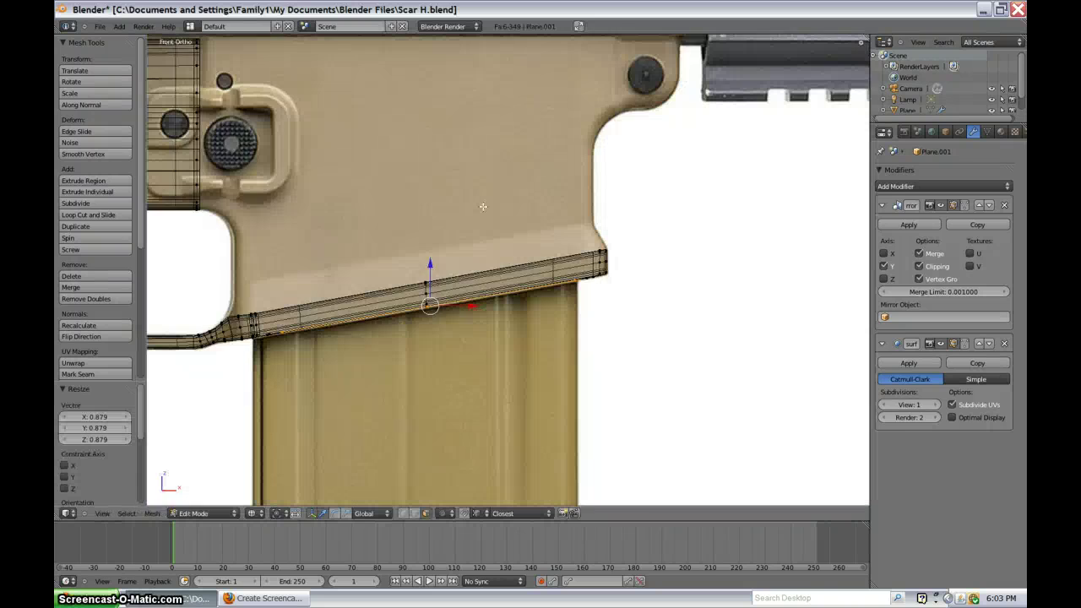
scroll(483, 207, up, 6)
key(ctrl+KP_1)
scroll(482, 206, up, 3)
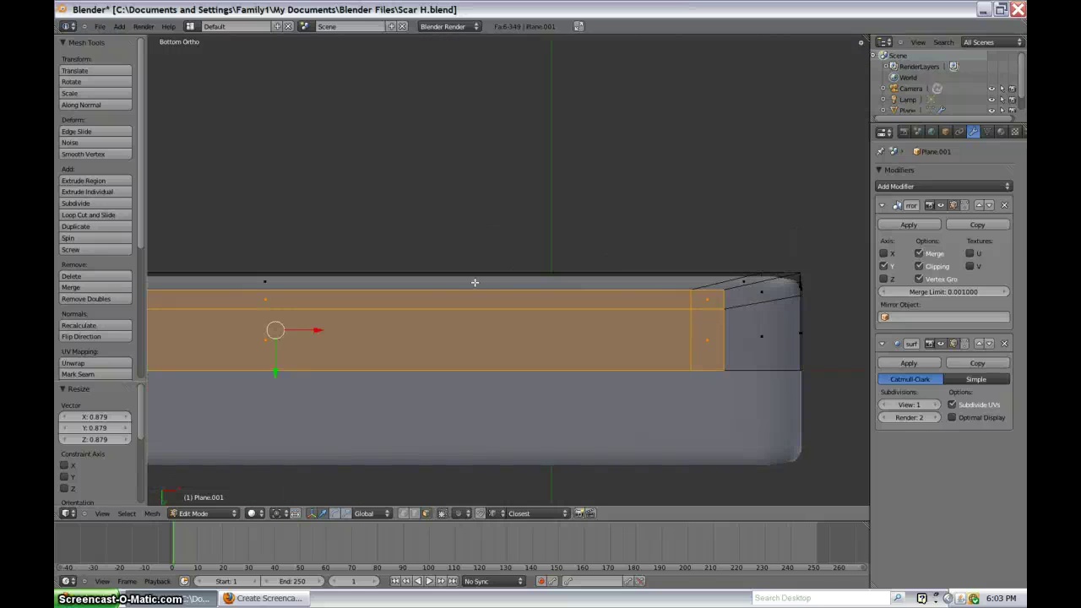
key(g)
key(y)
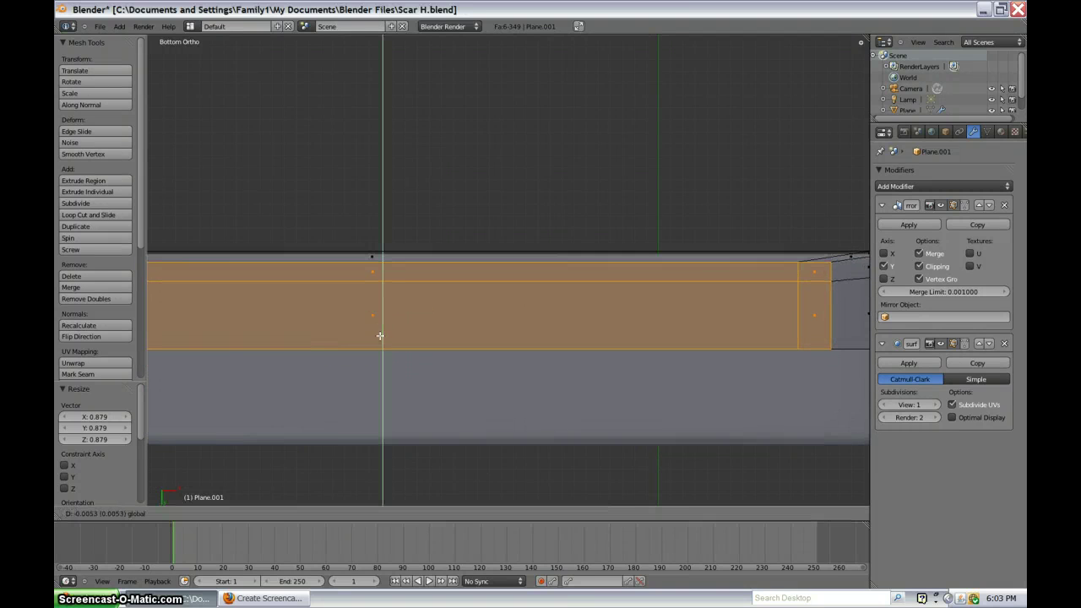
click(380, 341)
scroll(534, 257, down, 3)
key(KP_1)
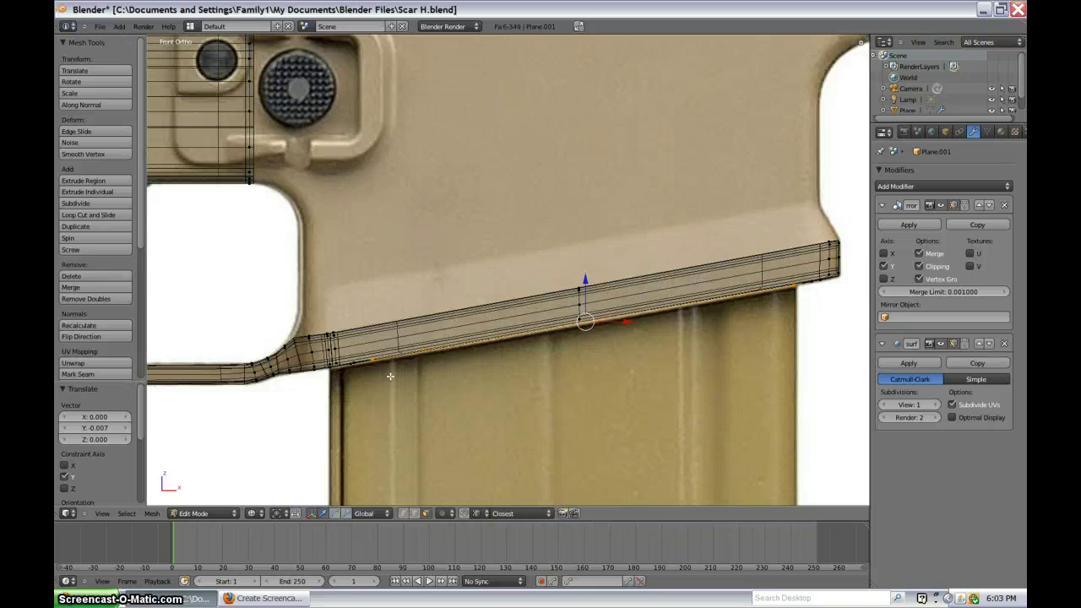
Step: Move the two inset underside faces at the trigger-guard end about -0.064 in X and -0.012 in Z along the rim's slope
scroll(390, 376, up, 3)
shift+middle_drag(847, 358, 526, 264)
scroll(526, 263, down, 3)
middle_drag(539, 182, 358, 141)
scroll(355, 145, up, 2)
shift+middle_drag(222, 253, 659, 208)
scroll(434, 288, up, 3)
scroll(434, 287, up, 2)
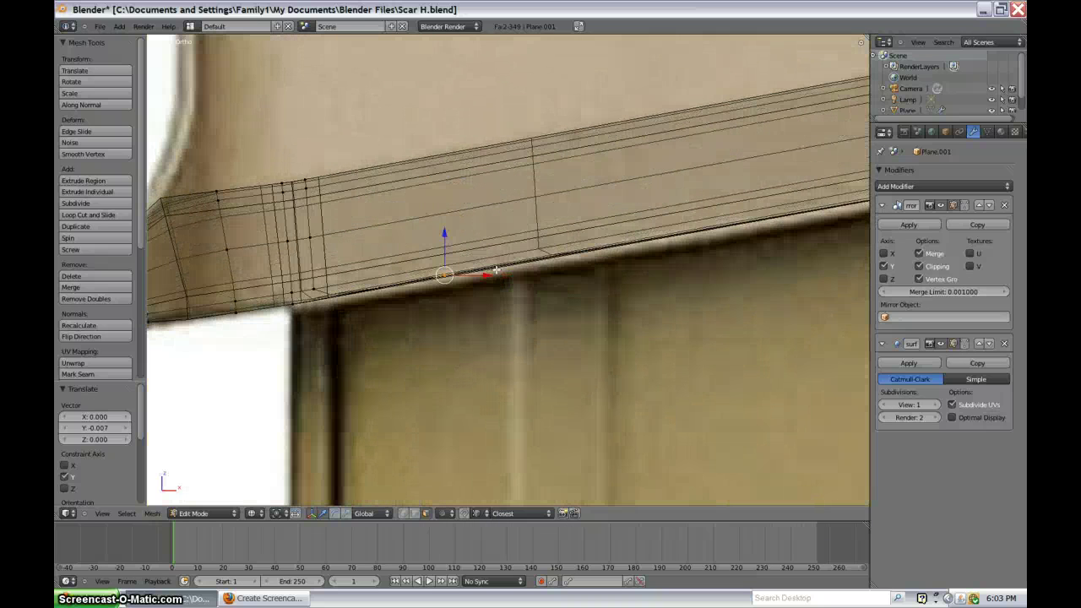
key(g)
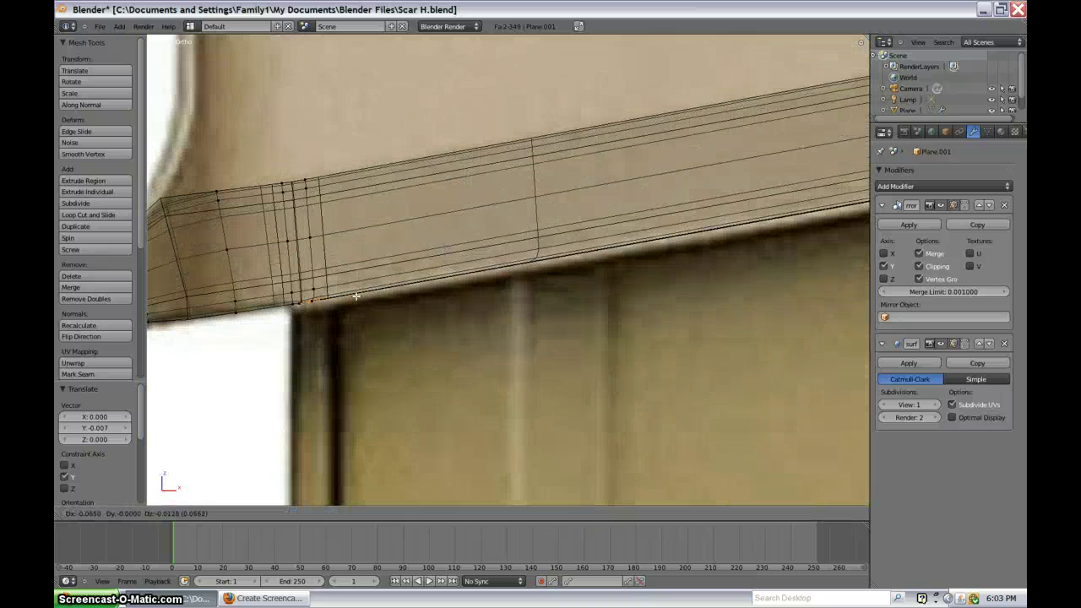
click(357, 295)
Step: Select the two narrow underside faces at the trigger-guard end and move them about -0.005 in X and -0.001 in Z
key(z)
middle_drag(473, 303, 483, 353)
right_click(402, 330)
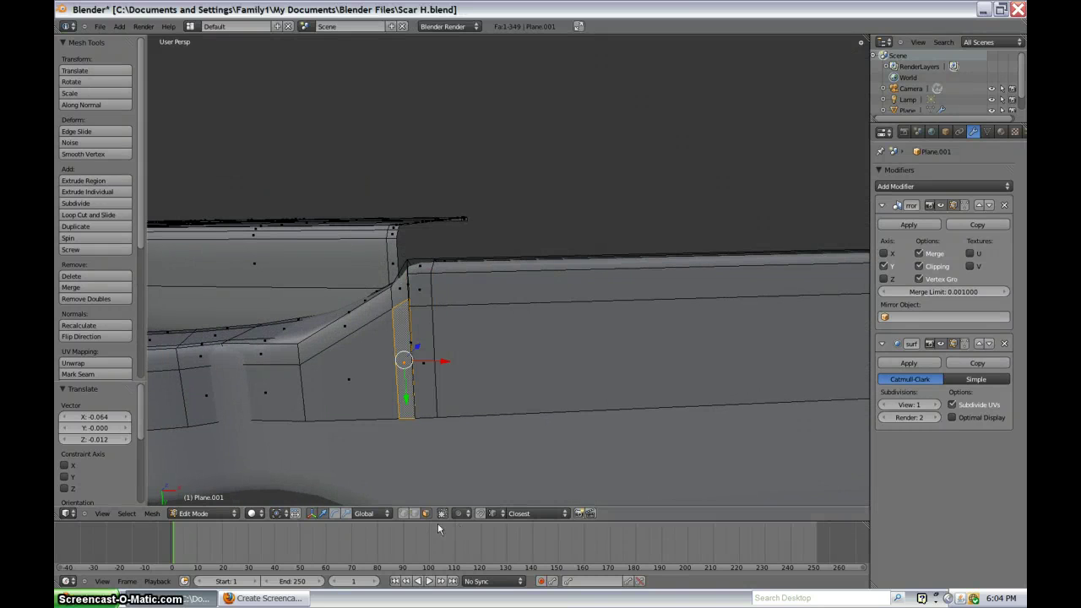
key(KP_1)
key(g)
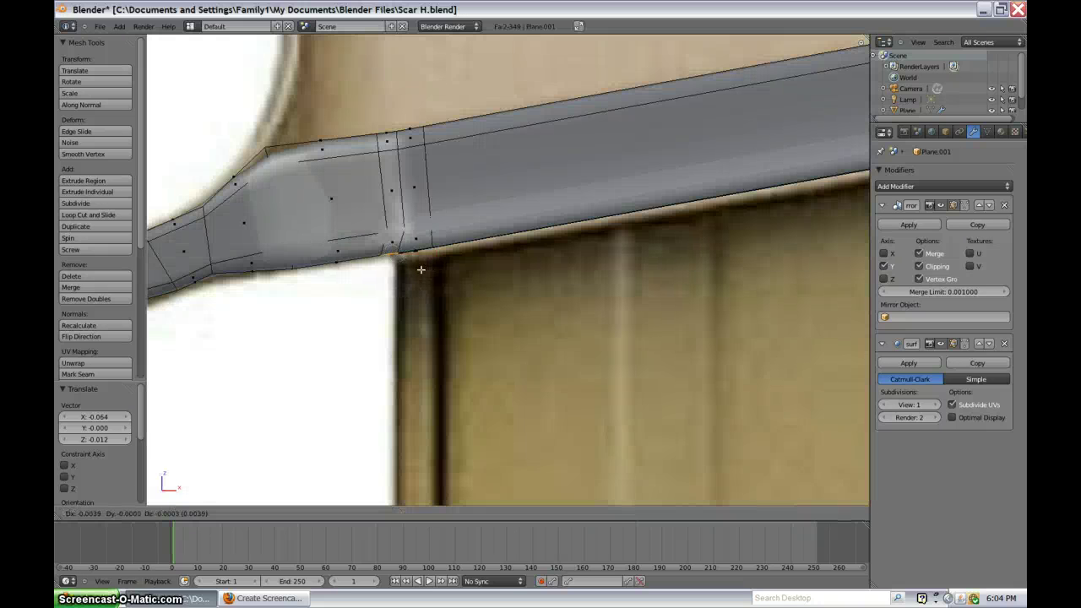
click(420, 270)
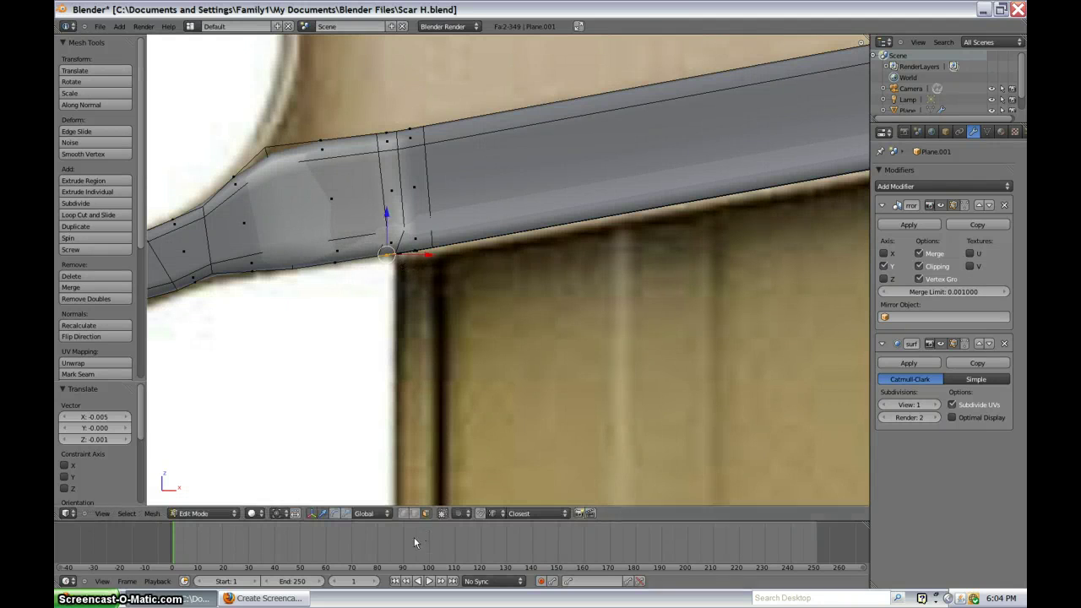
Step: Raise the four lower vertices where the rim meets the trigger guard by about 0.002 in Z in front view
key(z)
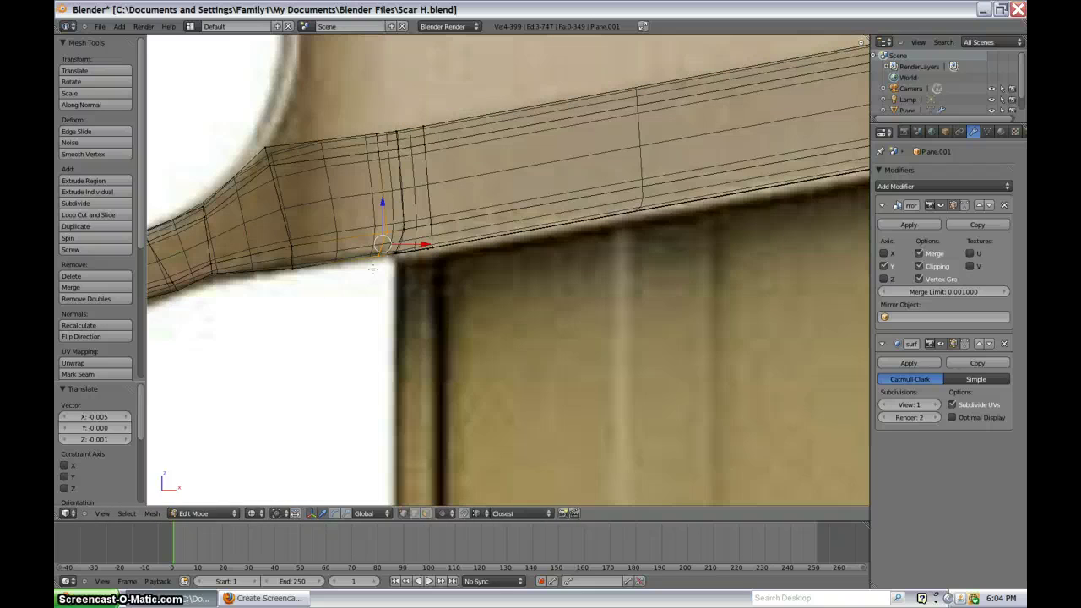
key(g)
click(373, 264)
key(z)
scroll(569, 330, down, 5)
mouse_move(569, 325)
shift+middle_down()
mouse_move(470, 338)
mouse_move(476, 180)
mouse_move(519, 362)
mouse_move(481, 335)
shift+middle_up()
key(KP_1)
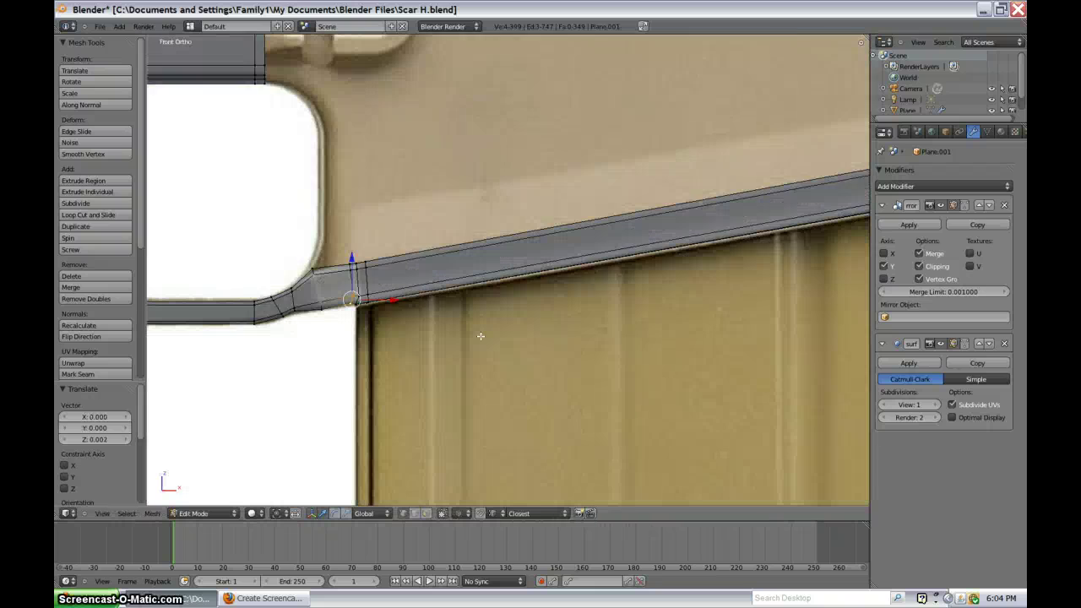
Step: Select the ten faces along the top of the magazine well rim and extrude them upward about 0.076 along Z
scroll(480, 335, down, 4)
scroll(572, 273, up, 6)
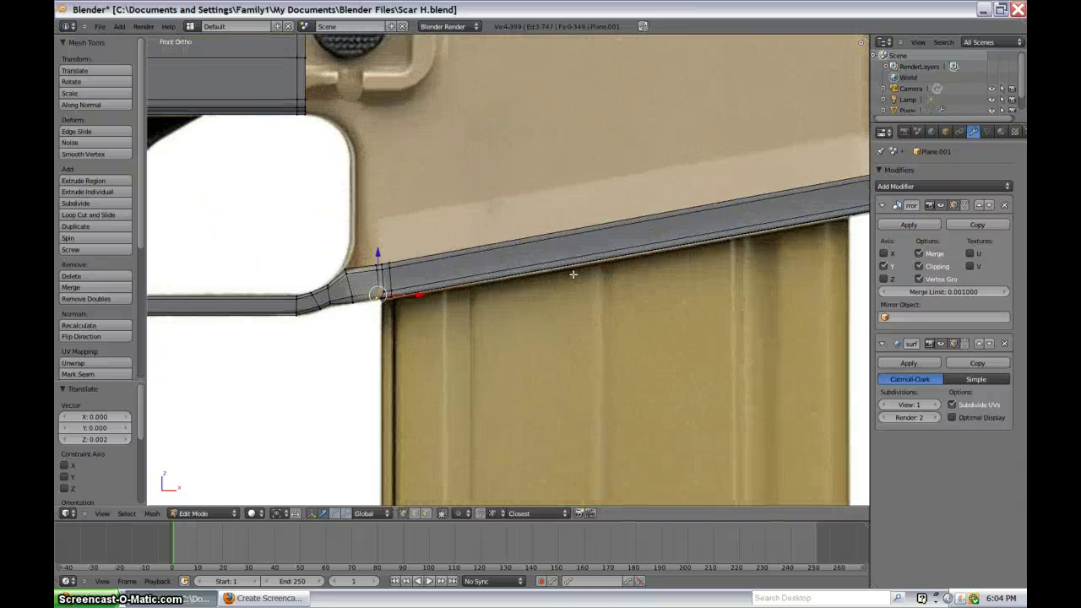
shift+middle_drag(392, 415, 388, 490)
scroll(388, 491, up, 2)
key(a)
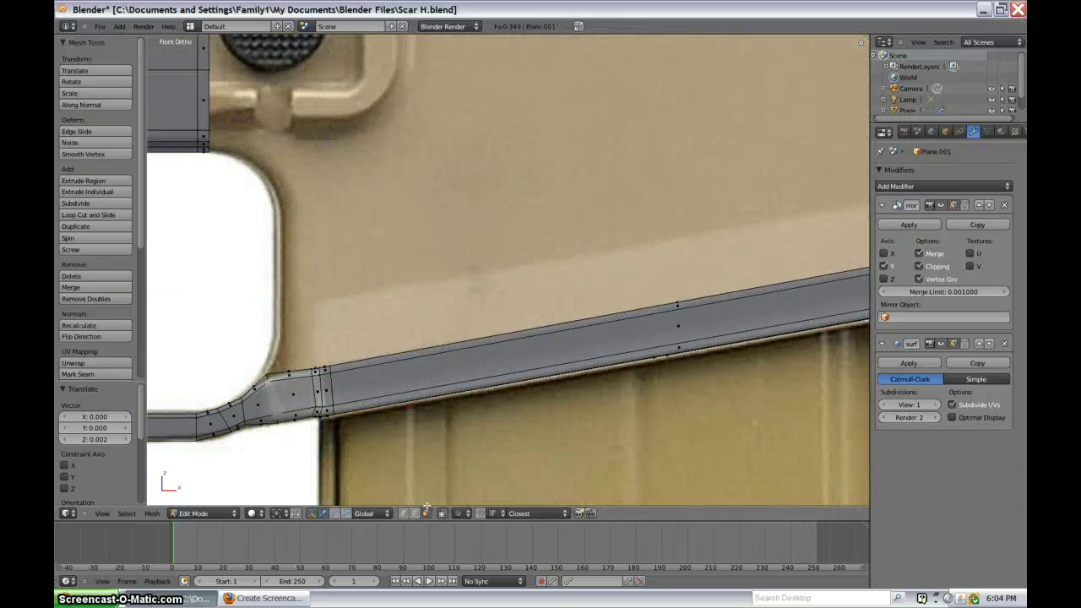
key(z)
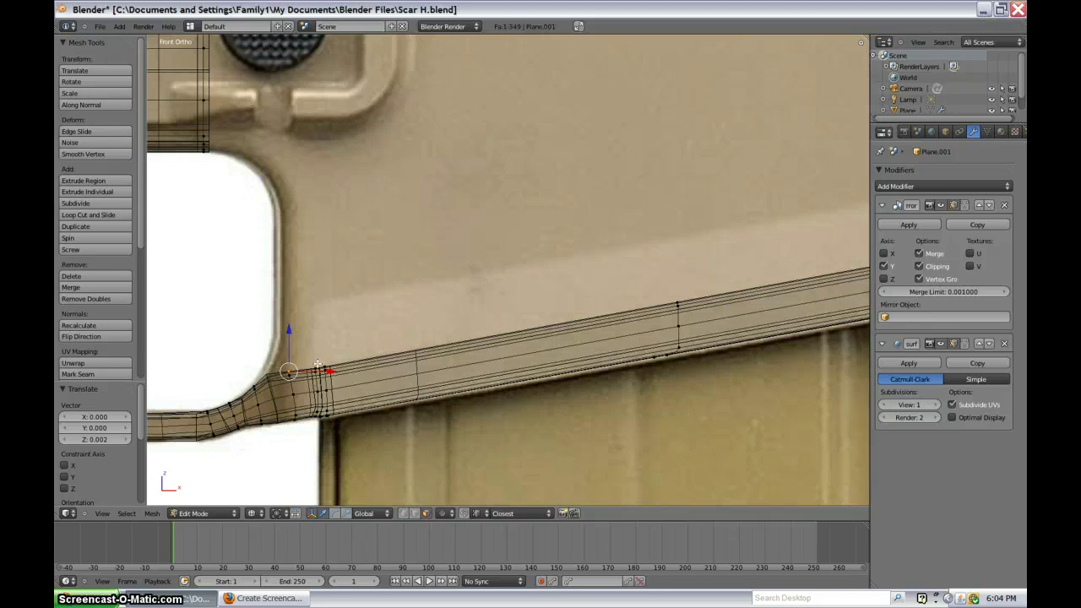
shift+middle_drag(561, 279, 368, 327)
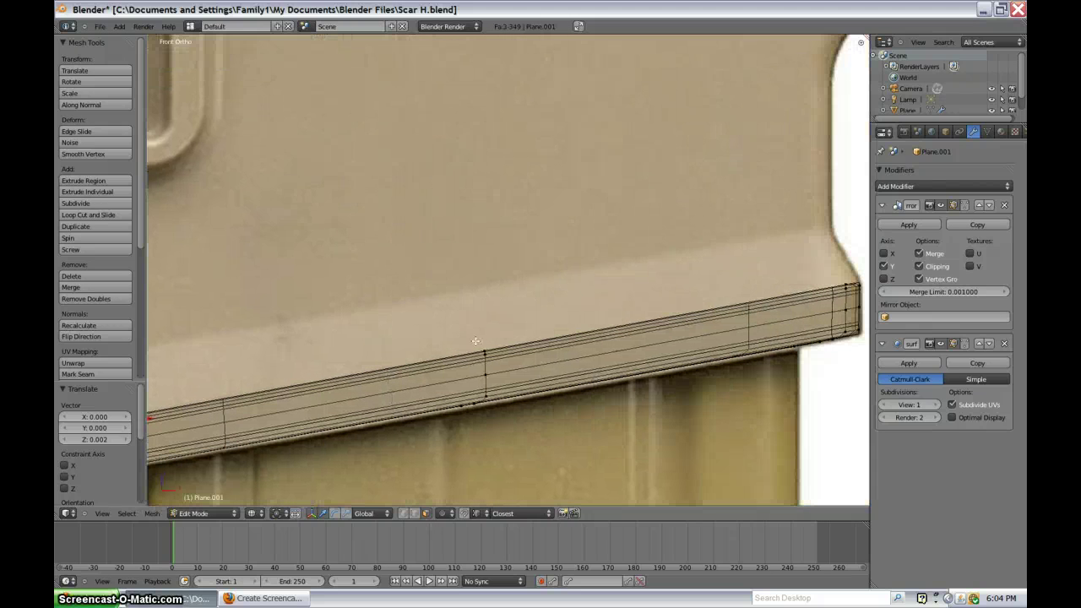
ctrl+scroll(490, 342, right, 6)
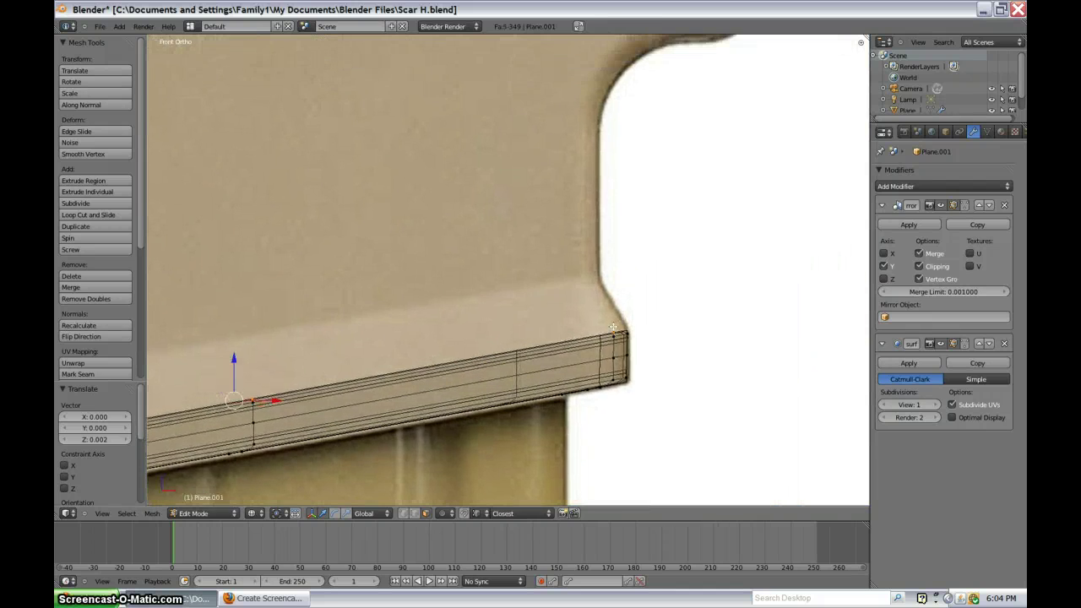
middle_drag(613, 326, 743, 276)
scroll(413, 369, up, 5)
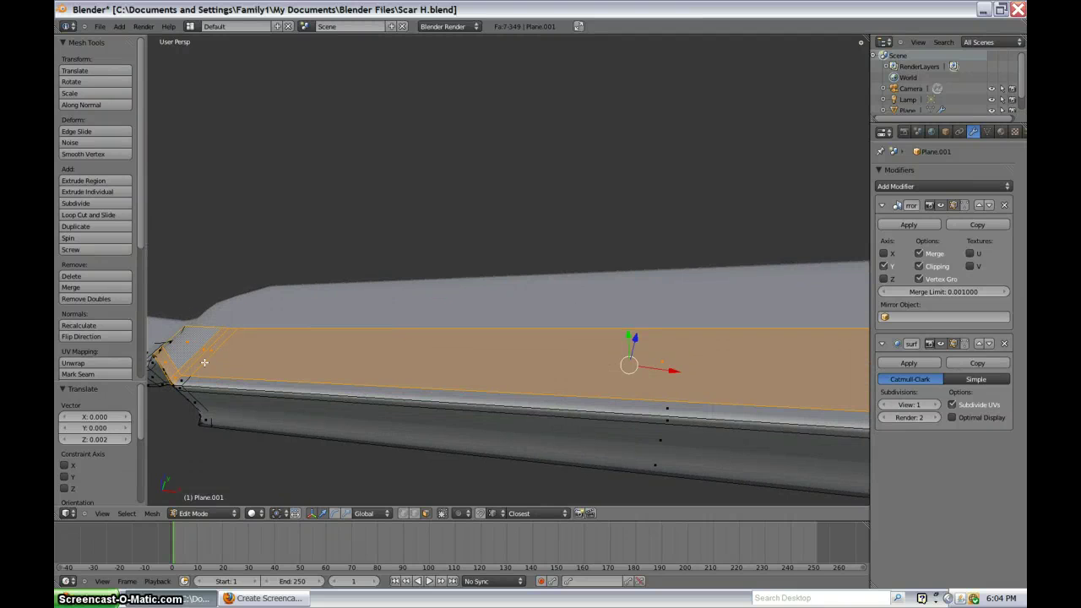
shift+right_click(676, 404)
shift+middle_drag(789, 338, 241, 288)
key(KP_1)
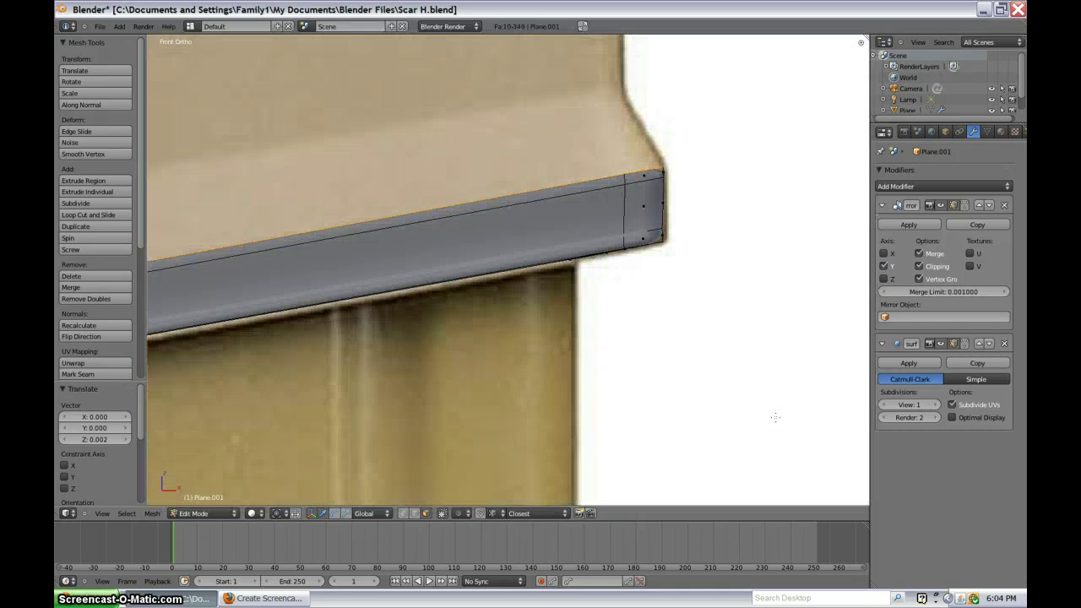
shift+middle_drag(742, 270, 449, 270)
scroll(449, 269, down, 4)
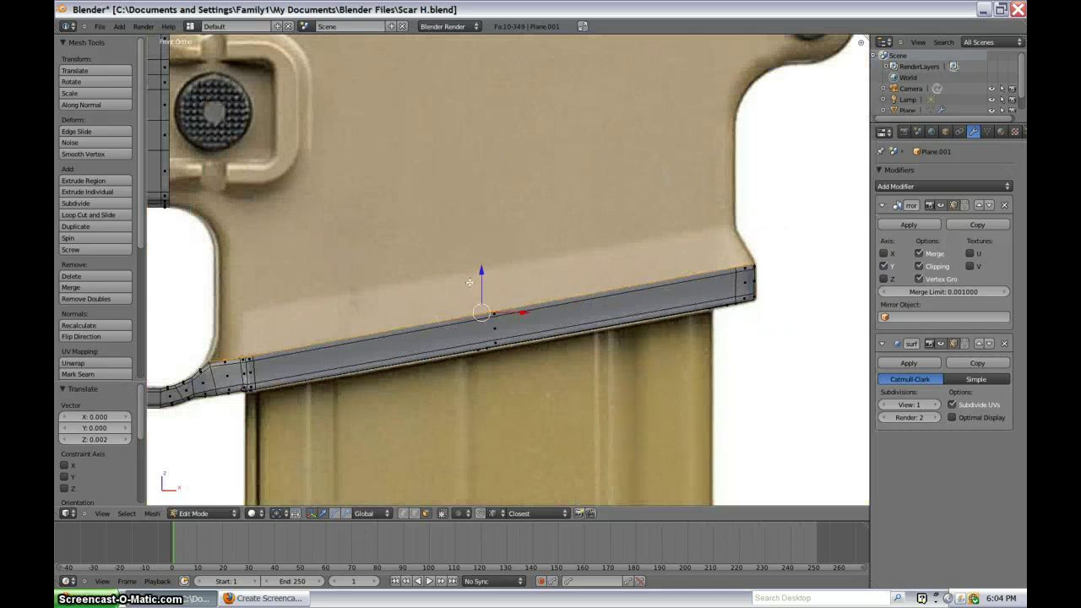
key(e)
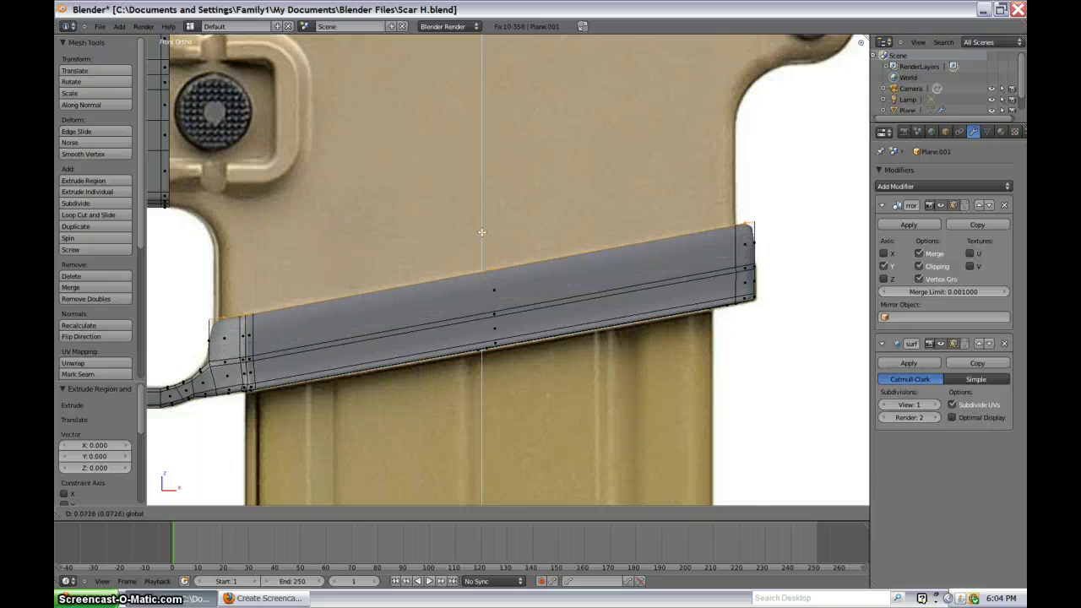
drag(481, 231, 481, 229)
scroll(481, 230, up, 1)
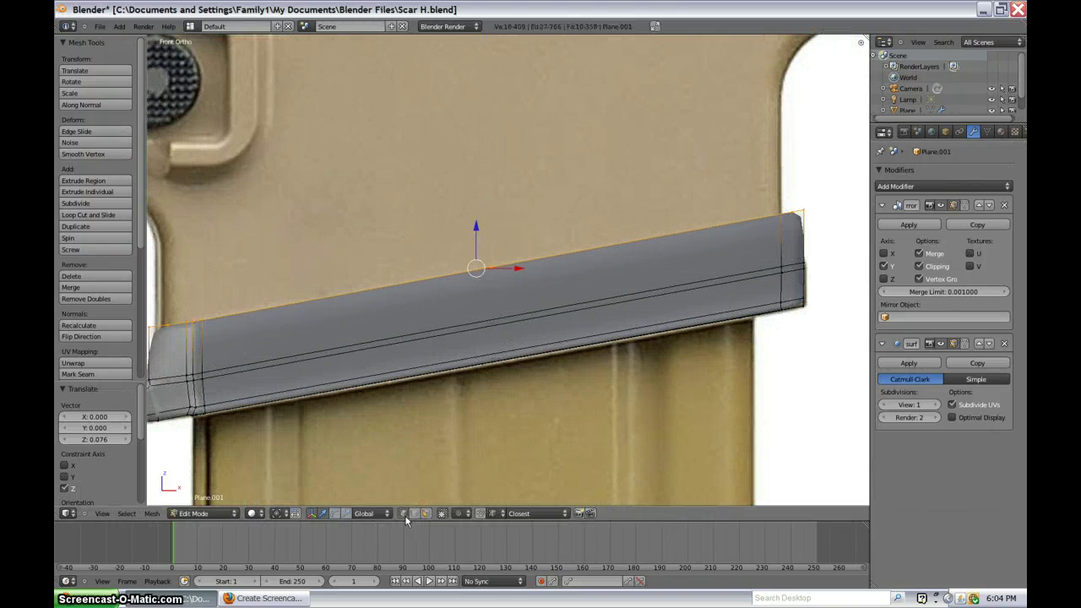
Step: Move the extrusion's upper front-end vertices about -0.035 in X and -0.012 in Z to follow the flared corner in the reference
shift+middle_drag(679, 167, 416, 179)
right_click(541, 221)
key(z)
key(b)
key(Escape)
scroll(556, 220, down, 1)
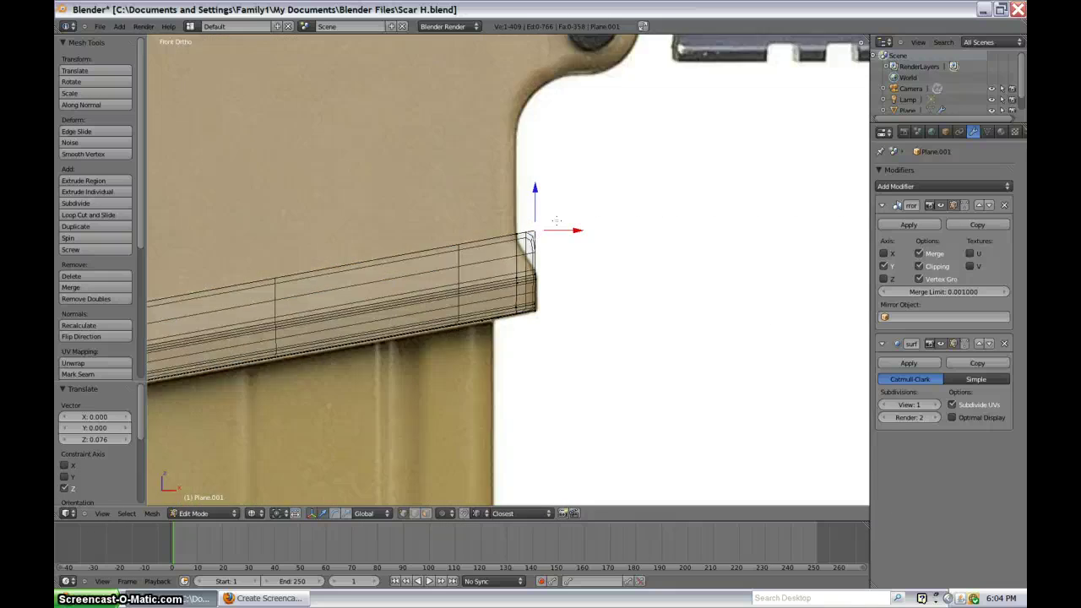
key(z)
mouse_move(556, 220)
middle_down()
mouse_move(511, 335)
mouse_move(485, 249)
mouse_move(575, 116)
middle_up()
scroll(511, 335, up, 1)
key(KP_1)
key(z)
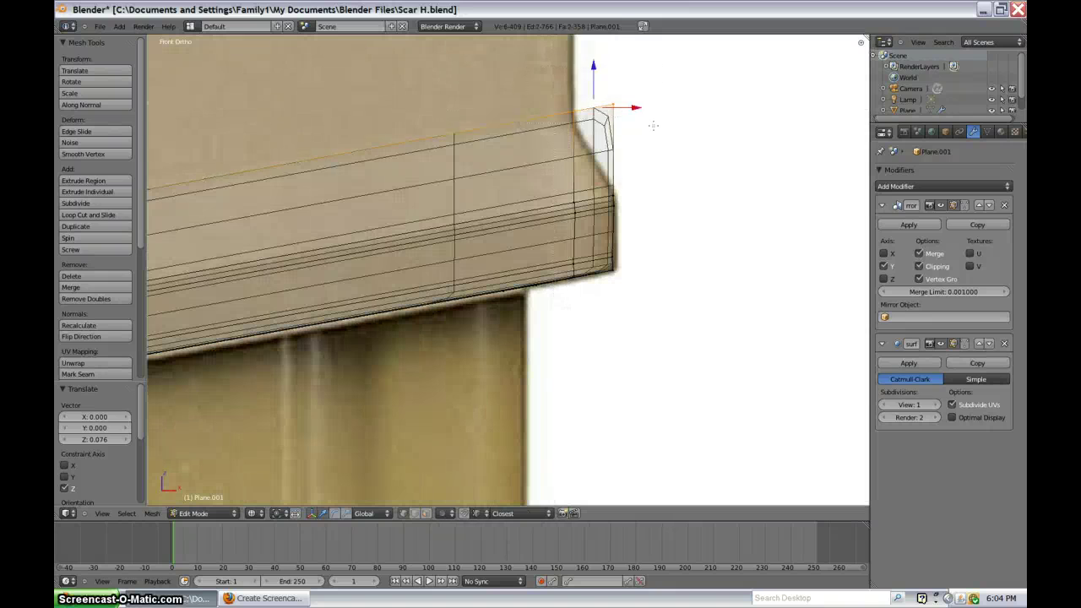
key(g)
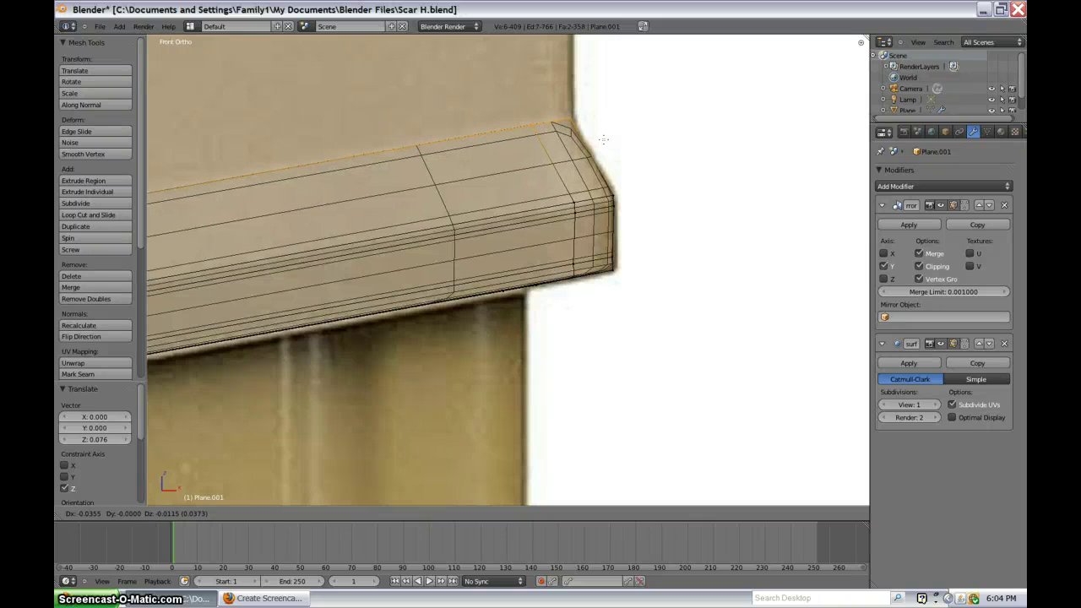
click(603, 139)
Step: Shift the extrusion's upper rear vertices forward along X to follow the edge of the trigger guard opening
shift+middle_drag(362, 140, 823, 141)
shift+middle_drag(324, 183, 693, 150)
scroll(602, 173, up, 4)
shift+middle_drag(211, 243, 541, 239)
key(g)
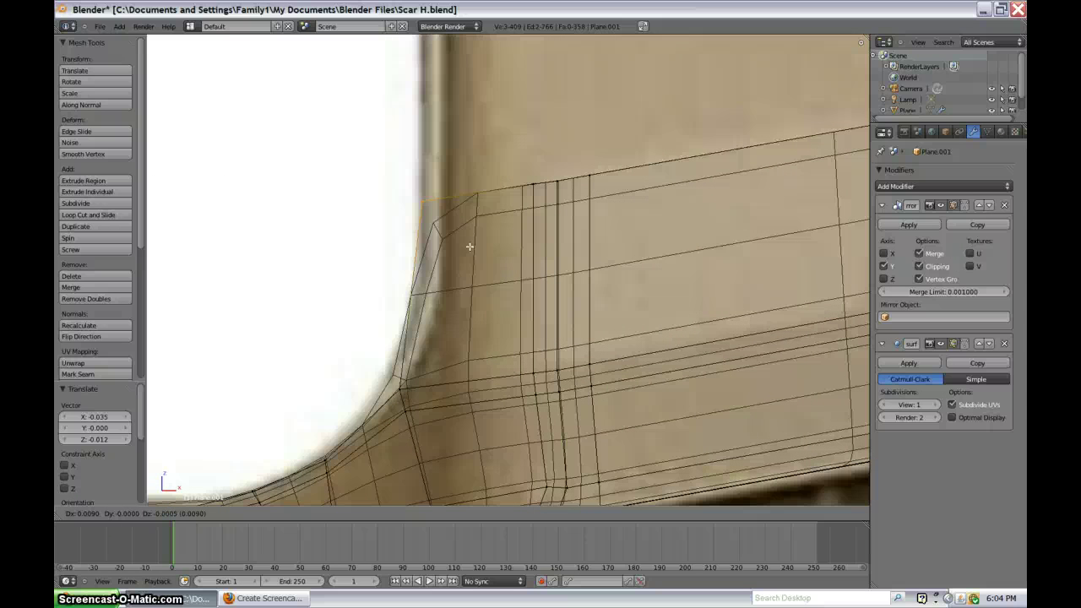
Step: Add a centred horizontal loop cut to the extruded wall and move its rear vertices about 0.009 in X and 0.001 in Z
key(ctrl+r)
click(444, 304)
right_click(444, 304)
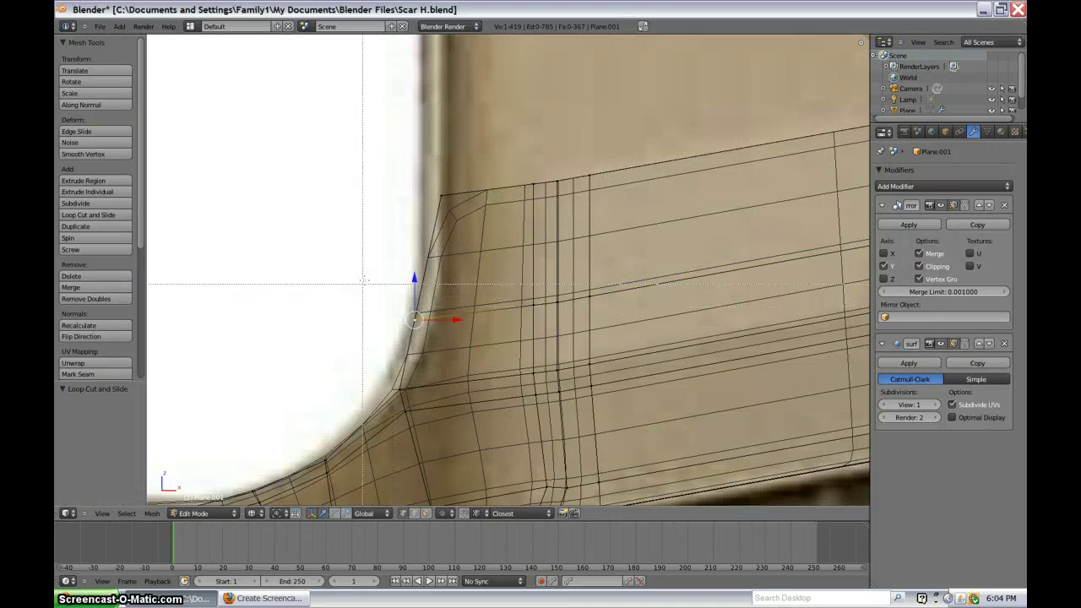
drag(363, 283, 439, 345)
key(g)
click(465, 341)
scroll(583, 261, down, 3)
shift+middle_drag(855, 163, 424, 230)
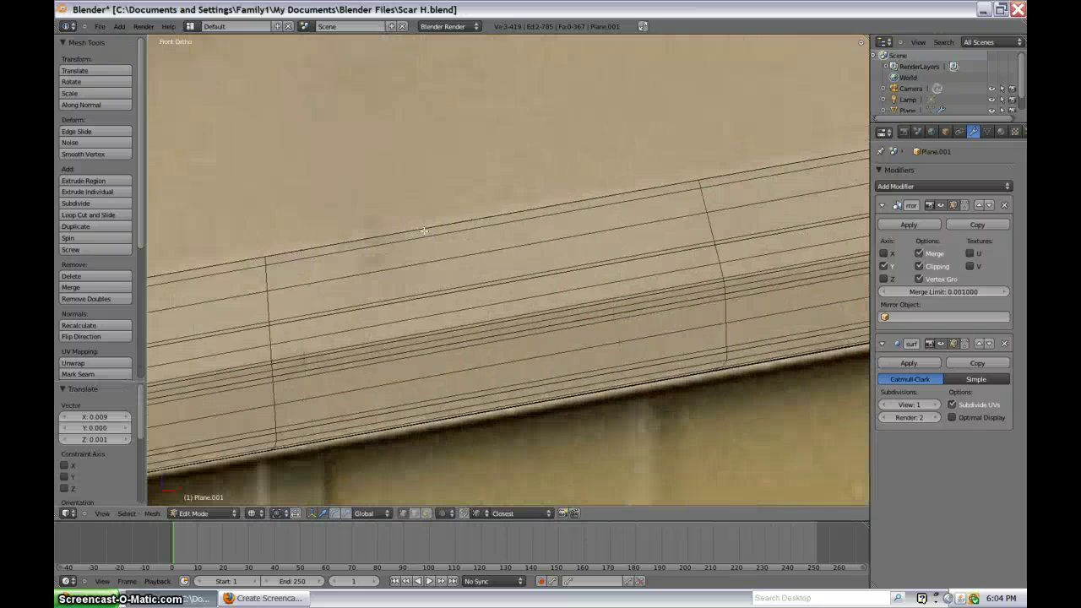
Step: Select the wall's upper boundary and extrude it about 0.139 upward along Z
scroll(424, 230, down, 6)
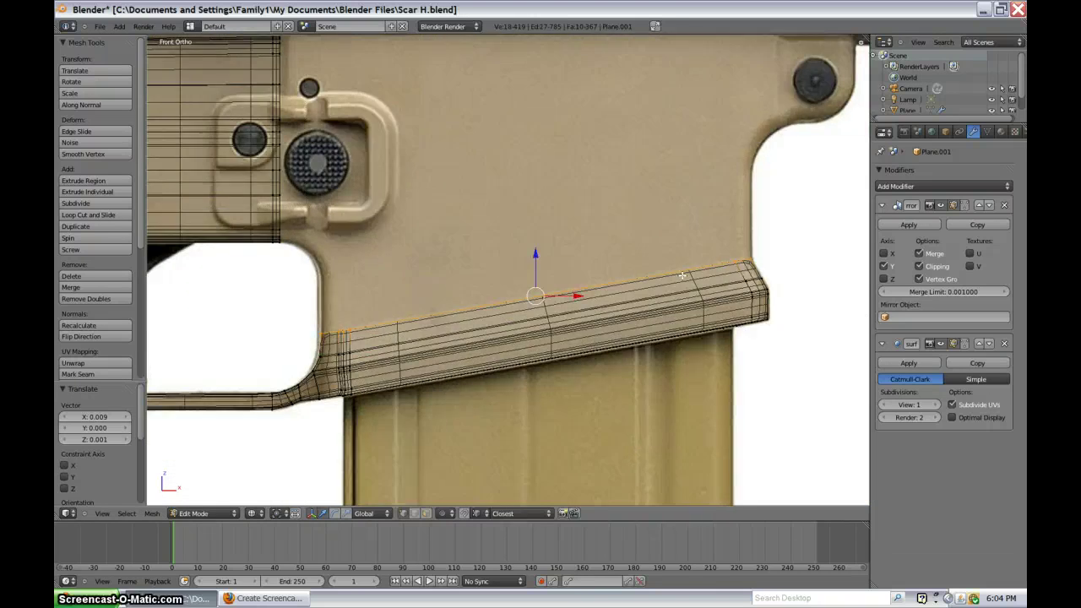
scroll(682, 275, down, 1)
shift+middle_drag(512, 217, 511, 236)
key(e)
key(z)
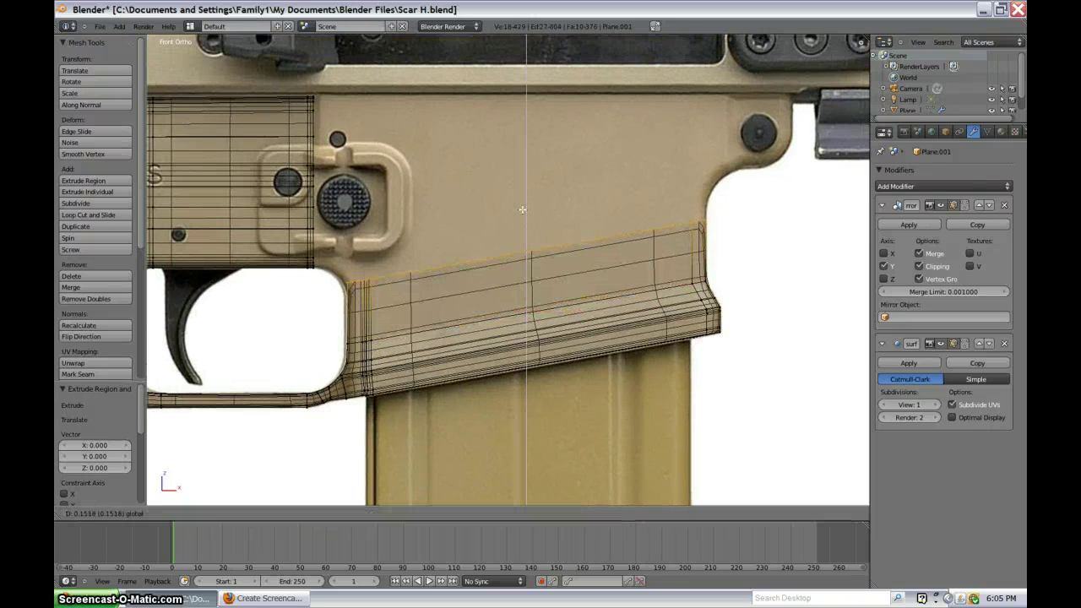
click(521, 215)
scroll(522, 215, down, 4)
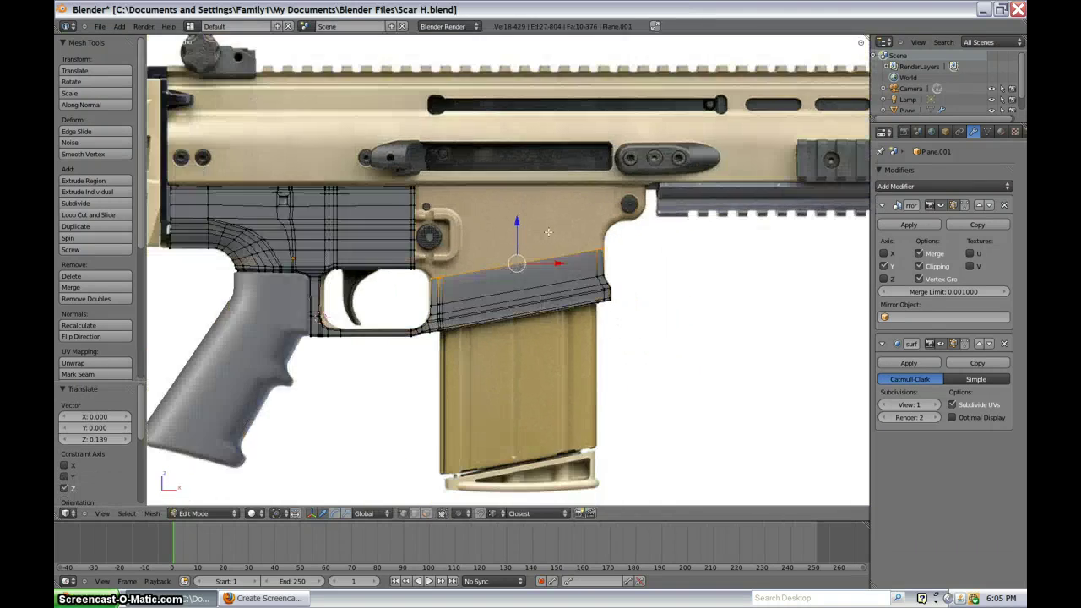
Step: Flatten the extruded upper boundary to about 0.311 along Z and move it about -0.060 in Z
scroll(570, 239, up, 3)
key(s)
key(z)
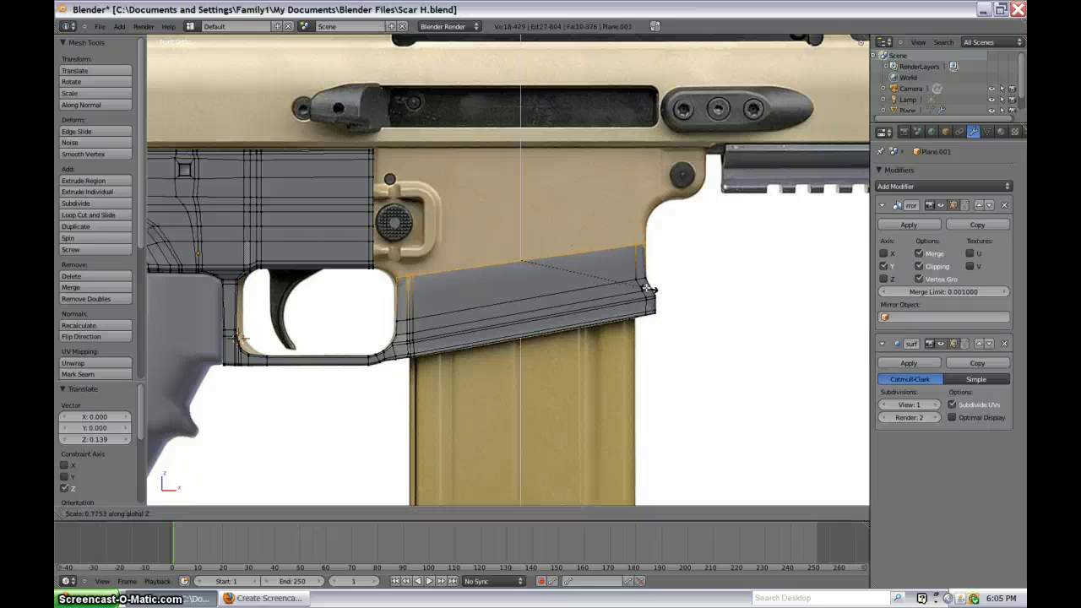
click(573, 257)
key(g)
key(z)
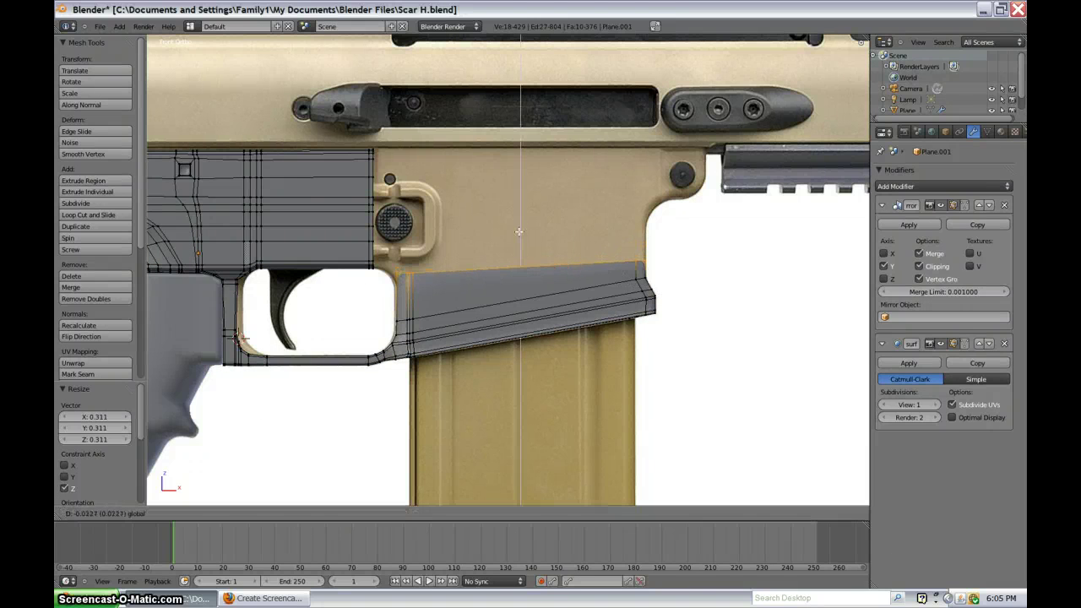
click(518, 241)
scroll(590, 317, up, 4)
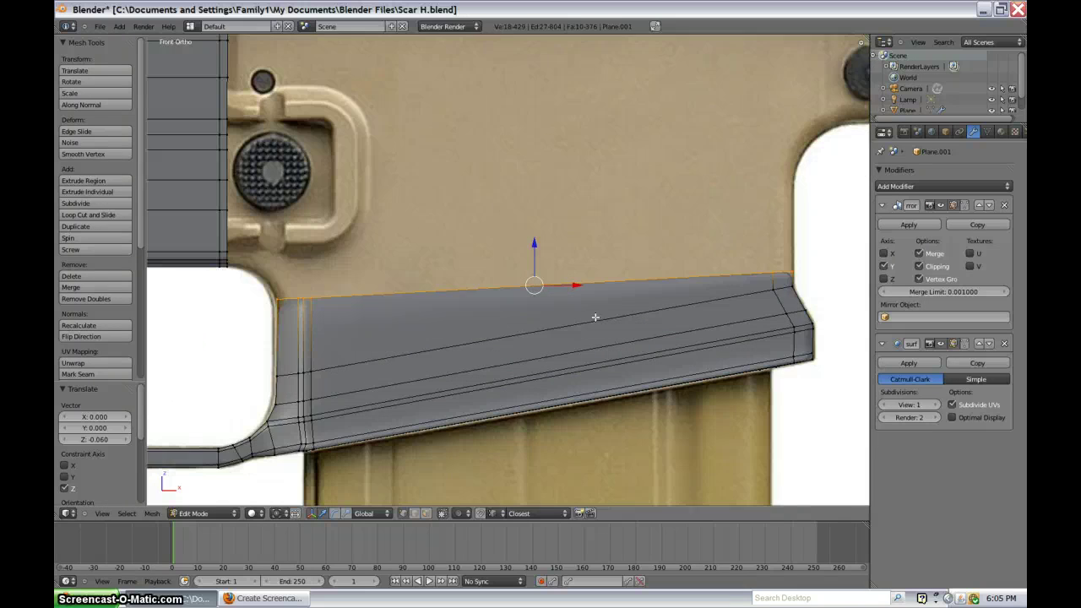
Step: Extrude the five lower vertices at the receiver's front end over the trigger guard opening, then rotate and reposition them to follow its curve
shift+middle_drag(324, 252, 491, 219)
scroll(491, 220, up, 4)
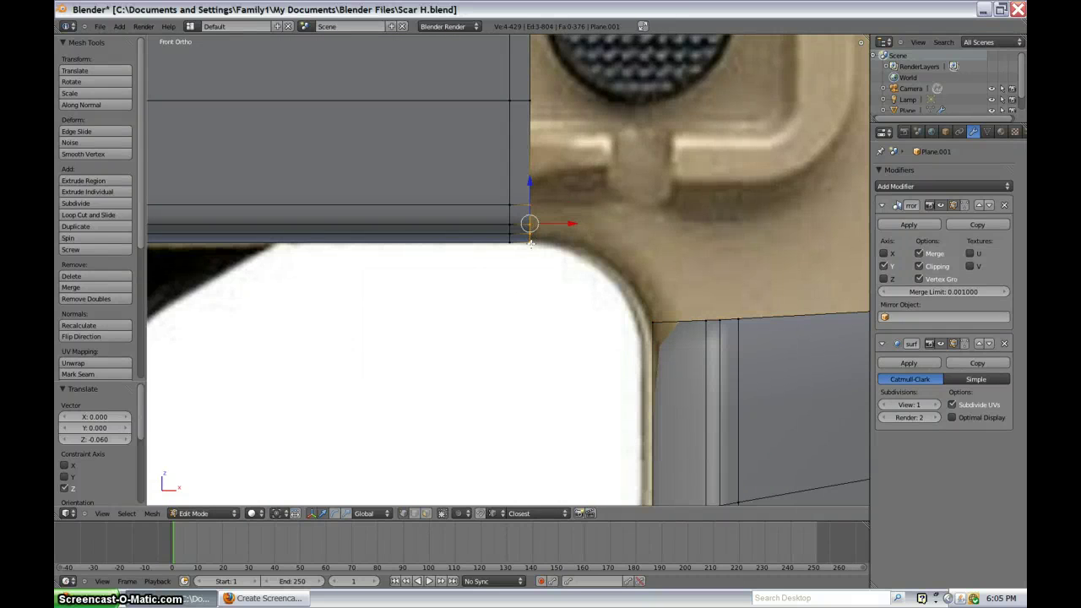
scroll(530, 244, down, 2)
scroll(528, 324, up, 1)
shift+middle_drag(584, 237, 573, 411)
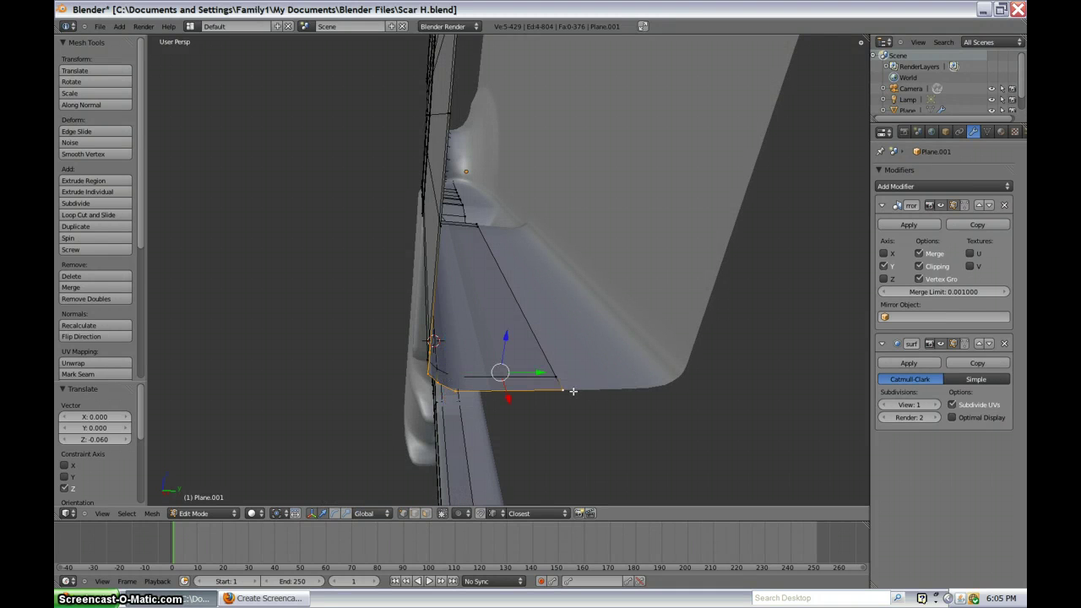
key(KP_1)
scroll(678, 410, up, 2)
shift+middle_drag(667, 353, 525, 272)
key(e)
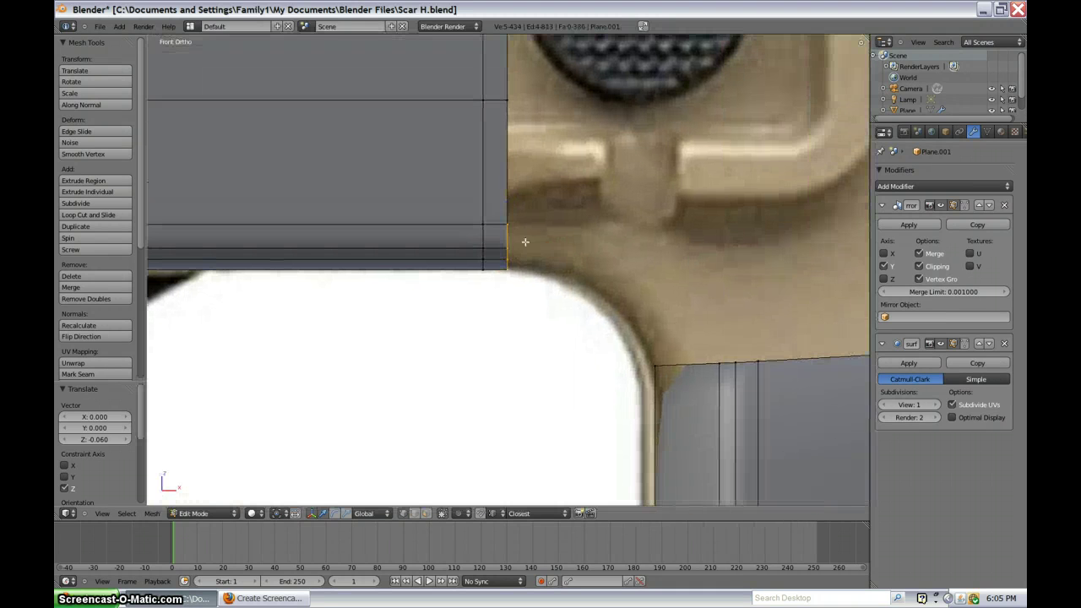
click(583, 246)
key(r)
click(665, 258)
key(g)
click(664, 269)
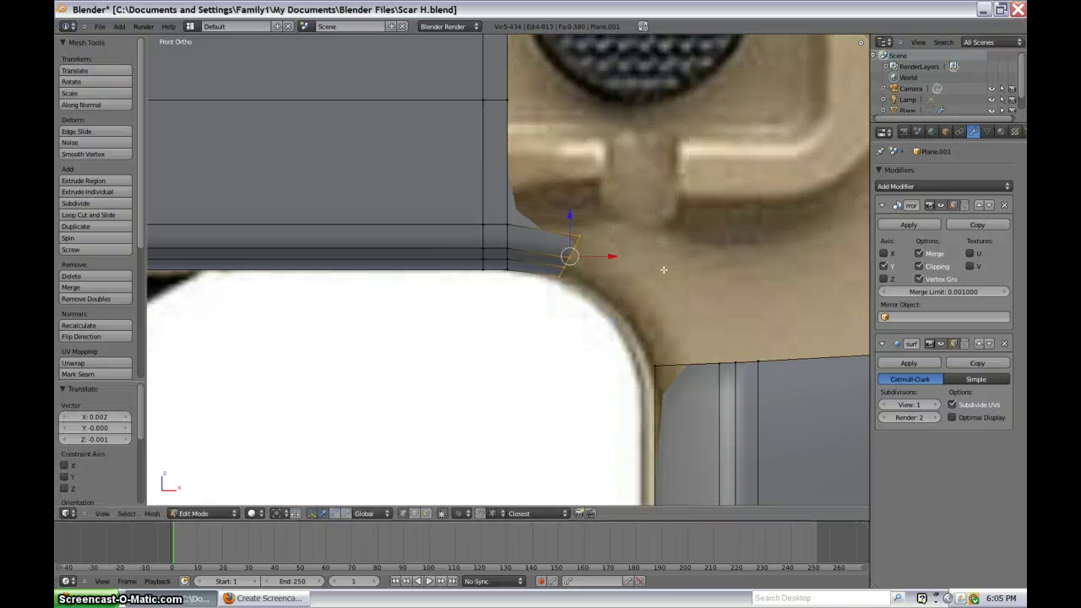
Step: Extrude the end vertices about 0.028 in X and -0.019 in Z, rotate them about 47 degrees, and shift them 0.010 in X and -0.006 in Z
key(e)
click(691, 303)
key(r)
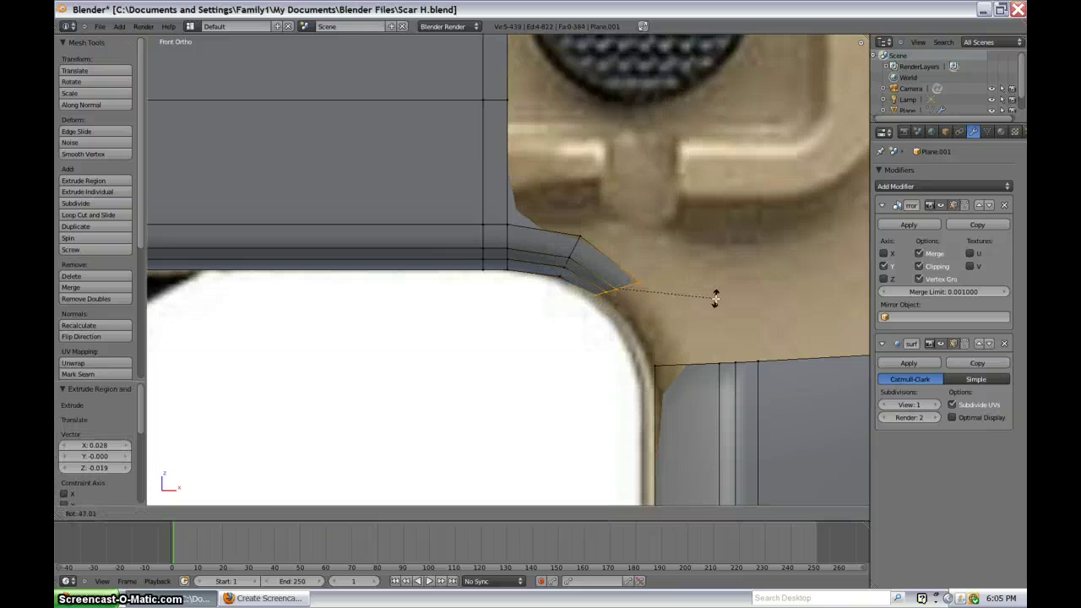
click(715, 299)
key(g)
click(732, 309)
Step: Extrude the front end vertices over the trigger guard opening about 0.020 in X and -0.028 in Z toward the magazine well
key(e)
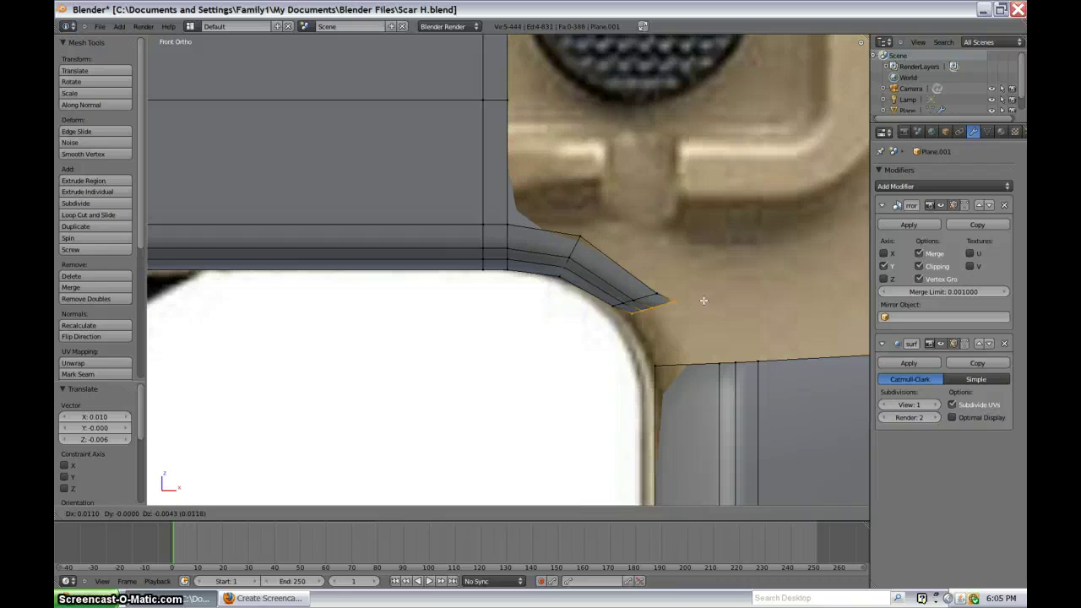
click(718, 339)
Step: Examine the gap between the extruded trigger guard end and the magazine well from several angles, in solid and wireframe shading
middle_drag(717, 338, 459, 220)
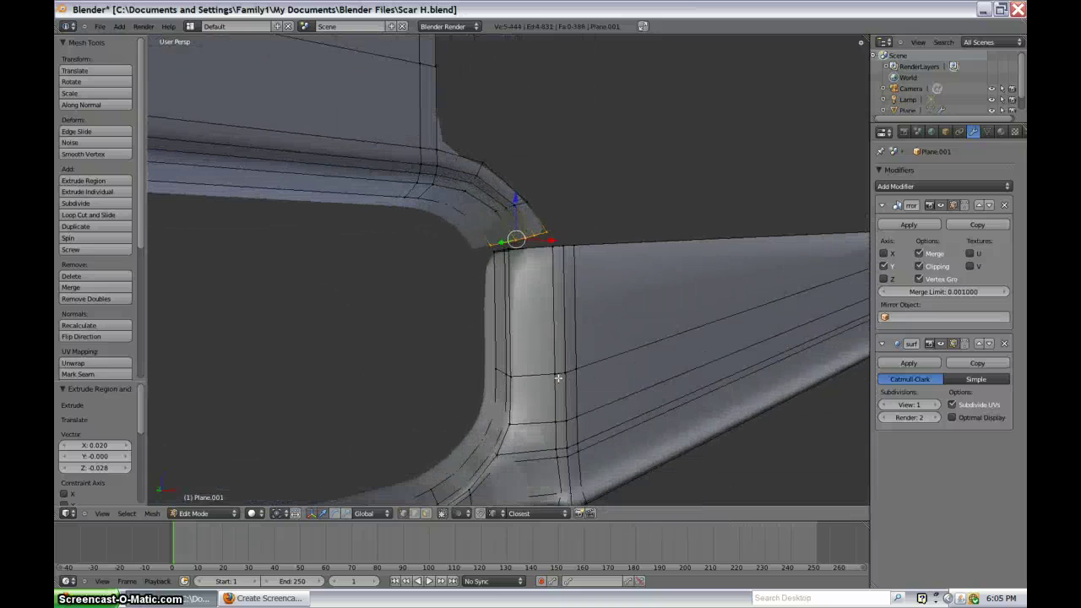
middle_drag(558, 377, 558, 278)
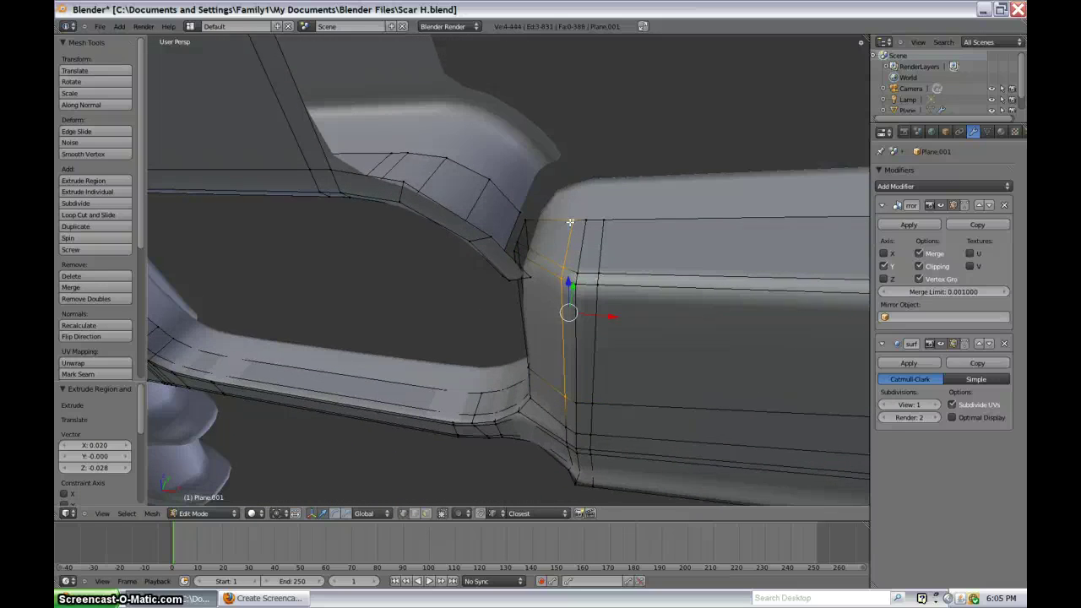
key(KP_1)
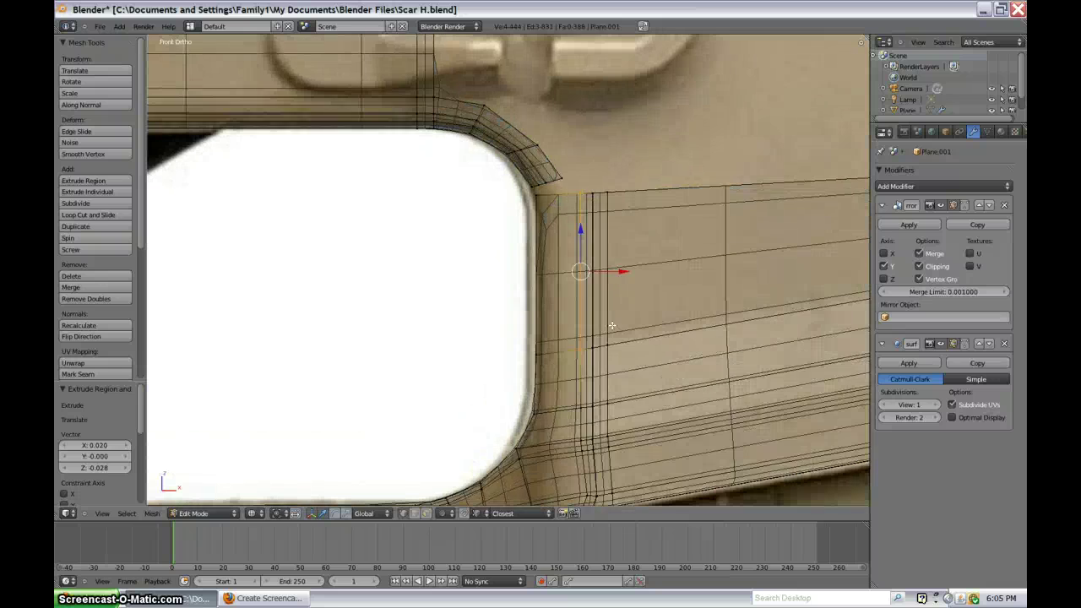
scroll(487, 245, down, 3)
key(z)
key(z)
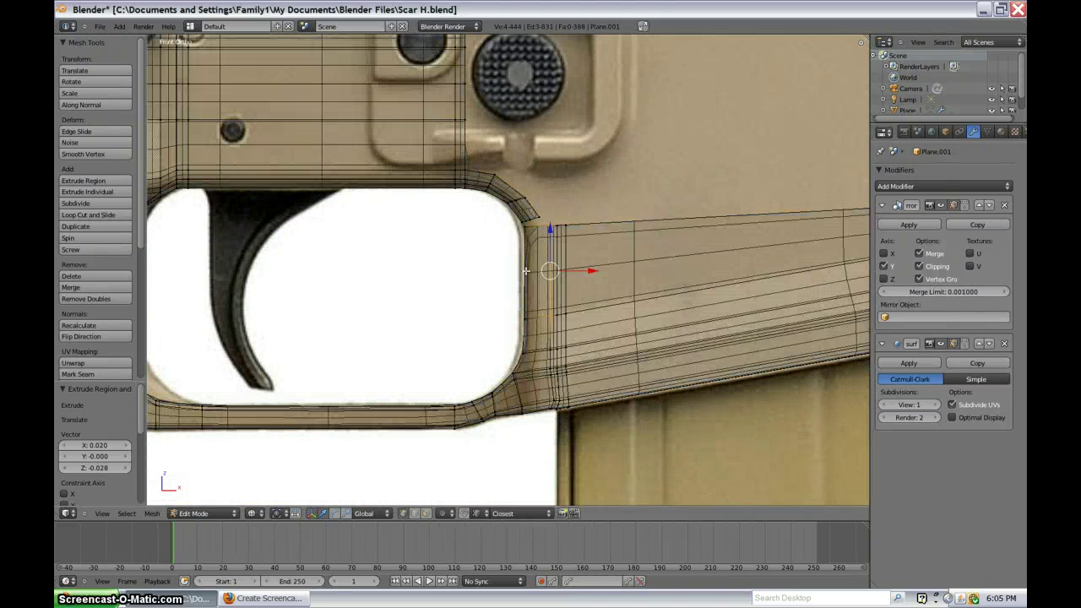
key(z)
mouse_move(448, 282)
middle_down()
mouse_move(425, 306)
mouse_move(660, 152)
mouse_move(434, 273)
mouse_move(362, 212)
mouse_move(474, 232)
middle_up()
key(KP_1)
key(z)
scroll(474, 232, up, 1)
mouse_move(410, 190)
shift+middle_down()
mouse_move(394, 440)
mouse_move(496, 124)
mouse_move(473, 115)
mouse_move(327, 200)
shift+middle_up()
scroll(482, 239, down, 3)
key(z)
scroll(482, 240, down, 1)
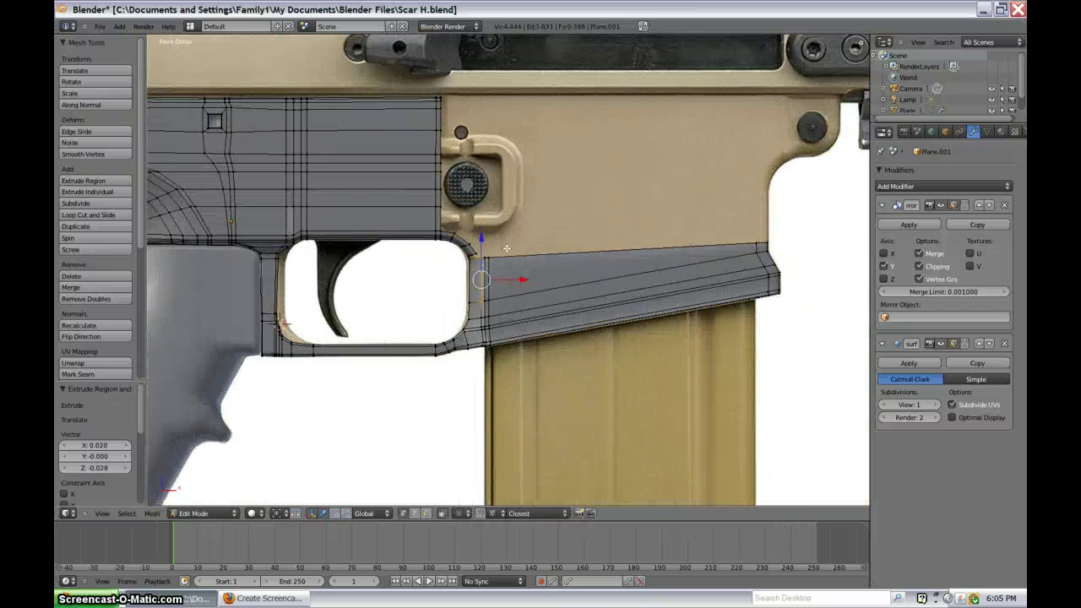
Step: Box-select the magazine well section in wireframe and move it about -0.030 along Y
right_click(490, 323)
key(z)
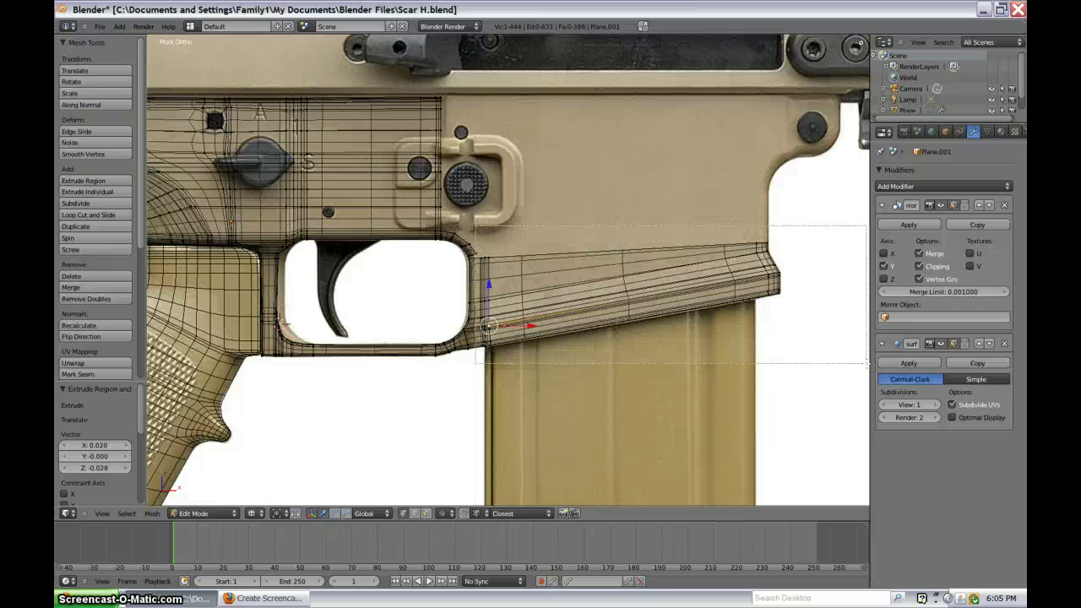
drag(865, 363, 865, 363)
scroll(427, 230, up, 6)
key(b)
scroll(382, 151, down, 2)
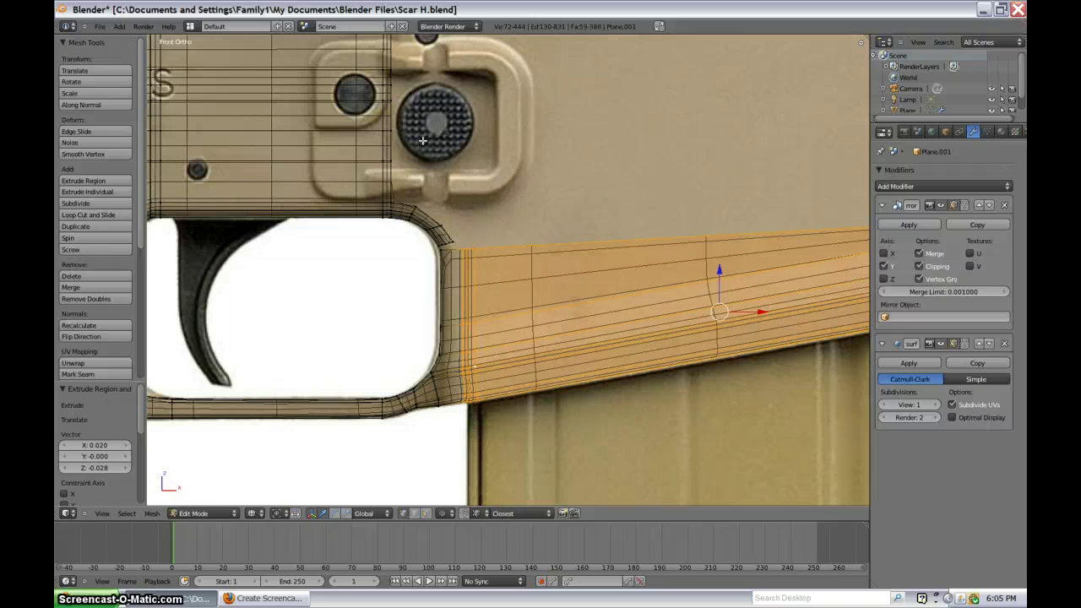
scroll(422, 139, down, 1)
shift+middle_drag(428, 132, 523, 349)
scroll(471, 281, down, 5)
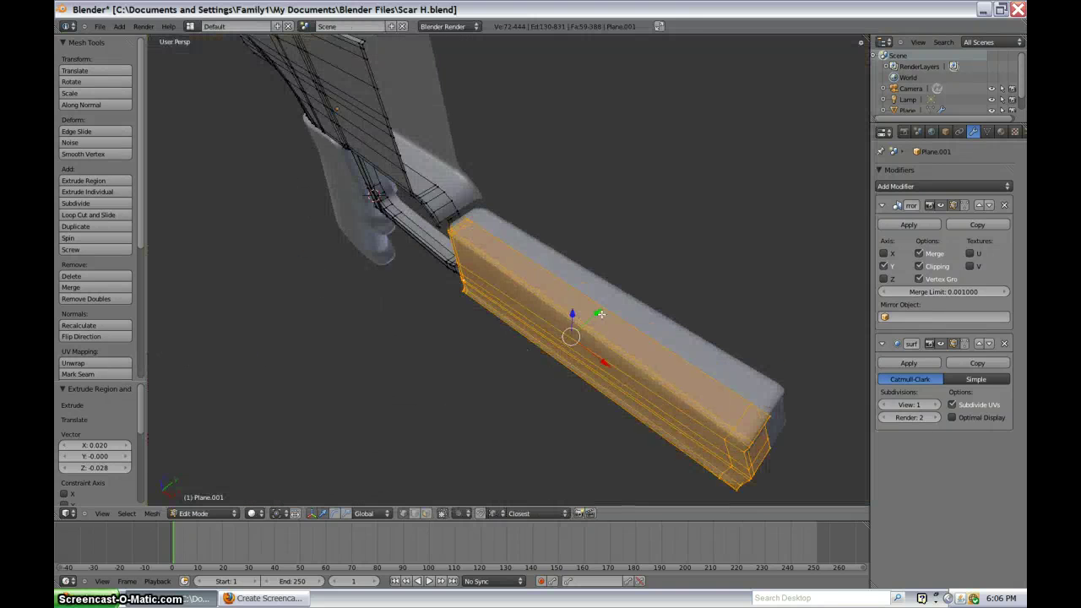
drag(599, 314, 586, 316)
scroll(587, 316, down, 2)
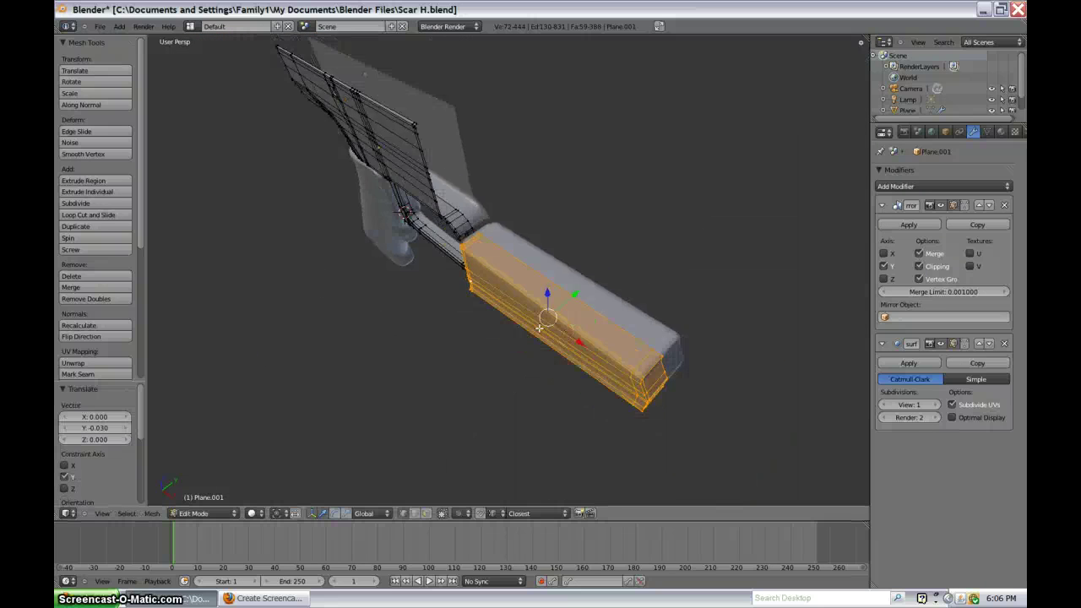
Step: Select the extruded vertices around the trigger guard's upper front corner and move them about -0.018 along Y
middle_drag(586, 316, 618, 239)
key(KP_1)
scroll(618, 239, up, 5)
shift+middle_drag(283, 247, 536, 343)
key(z)
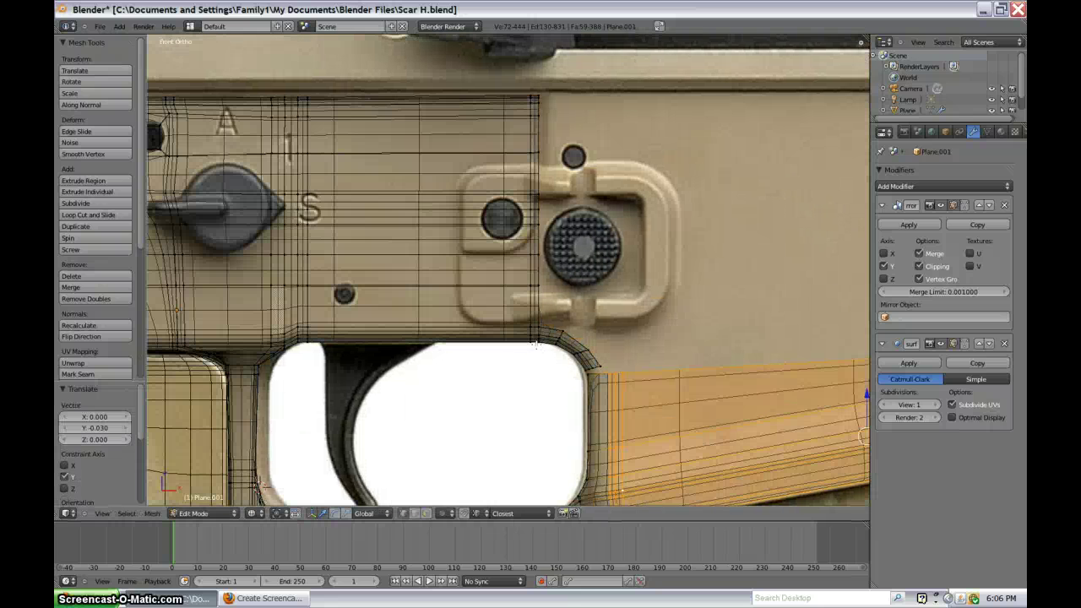
scroll(573, 251, up, 3)
right_click(426, 297)
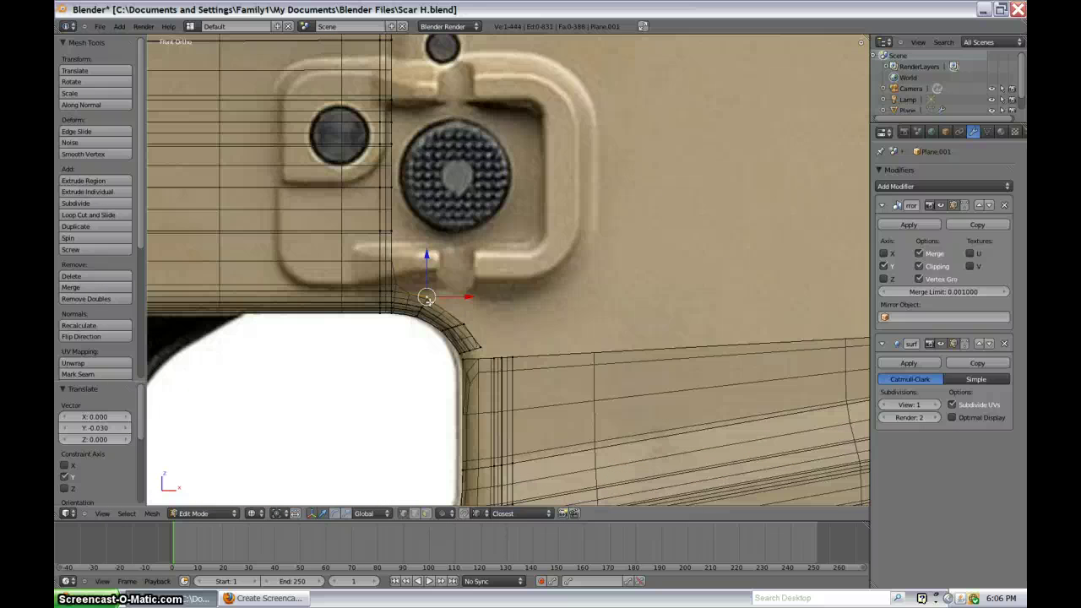
mouse_move(481, 346)
middle_down()
mouse_move(326, 362)
mouse_move(489, 328)
middle_up()
key(g)
key(y)
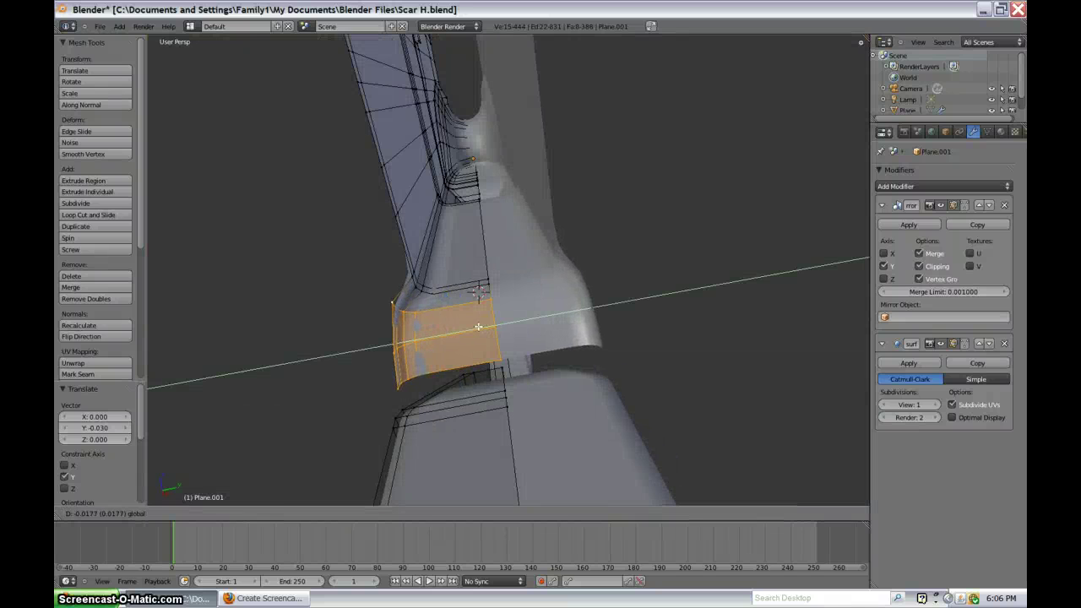
click(478, 327)
key(ctrl+r)
key(Escape)
Step: Reposition the extension's end vertices individually above the magazine well's rear corner, moving them about 0.034, 0.006 and -0.001 in X
middle_drag(420, 287, 476, 338)
key(KP_1)
scroll(504, 393, up, 1)
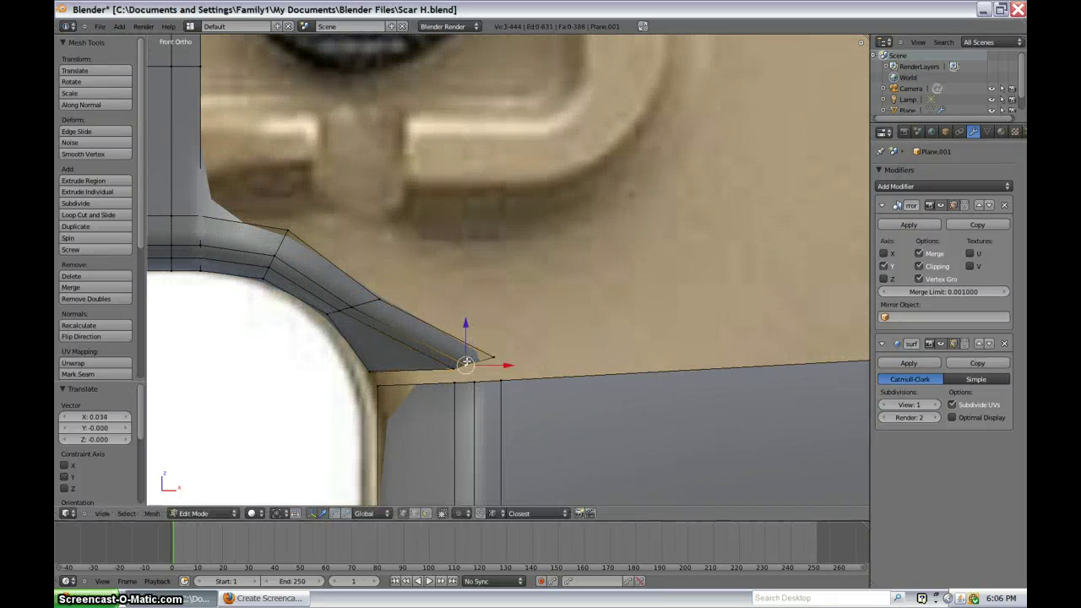
key(g)
click(503, 355)
right_click(505, 357)
key(g)
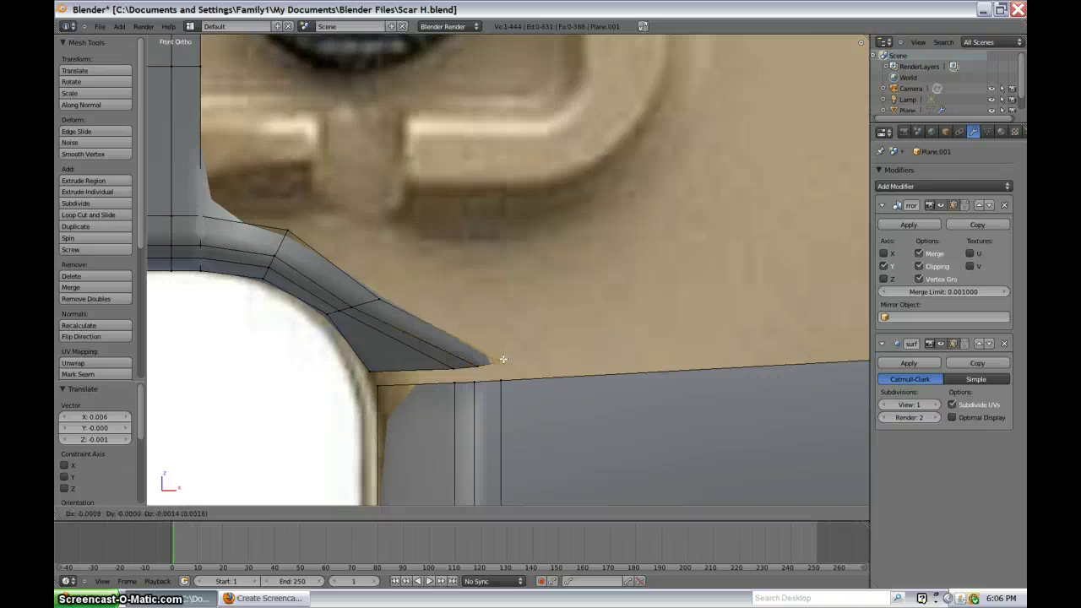
Step: Select the seven faces covering the top of the magazine well section and delete them
middle_drag(439, 355, 463, 538)
click(426, 514)
middle_drag(486, 435, 526, 387)
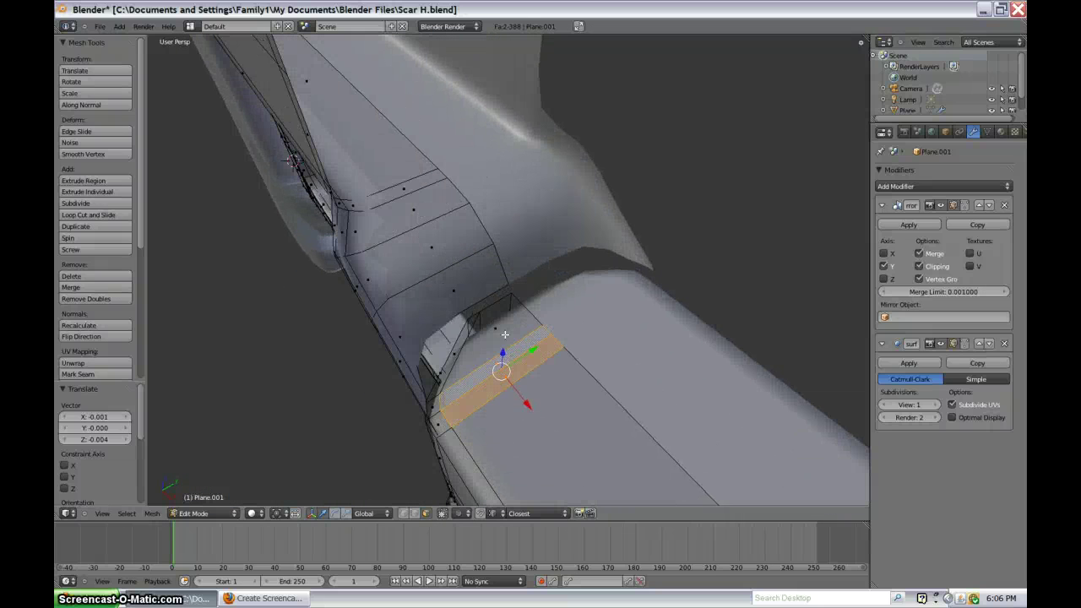
shift+right_click(439, 417)
middle_drag(545, 412, 596, 412)
scroll(621, 414, down, 4)
shift+right_click(613, 387)
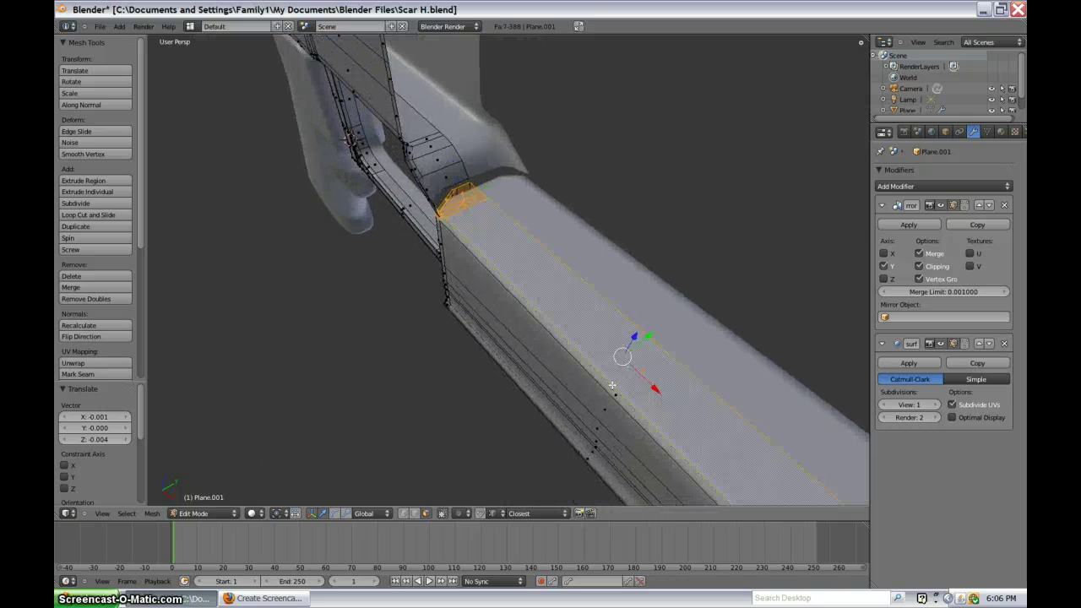
middle_drag(776, 387, 593, 242)
click(442, 325)
Step: Select the facing open edges of the trigger guard extension and the magazine well's rear wall
scroll(567, 302, down, 7)
key(KP_1)
scroll(595, 241, up, 5)
shift+middle_drag(233, 97, 372, 314)
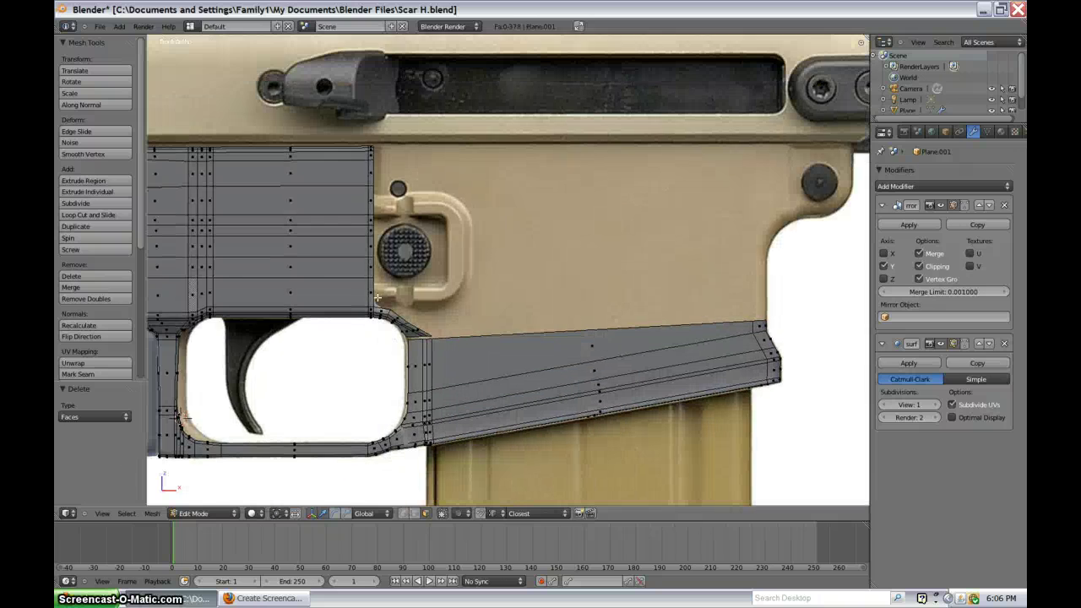
scroll(375, 308, up, 5)
shift+middle_drag(444, 299, 536, 282)
shift+middle_drag(424, 445, 521, 349)
scroll(521, 349, up, 6)
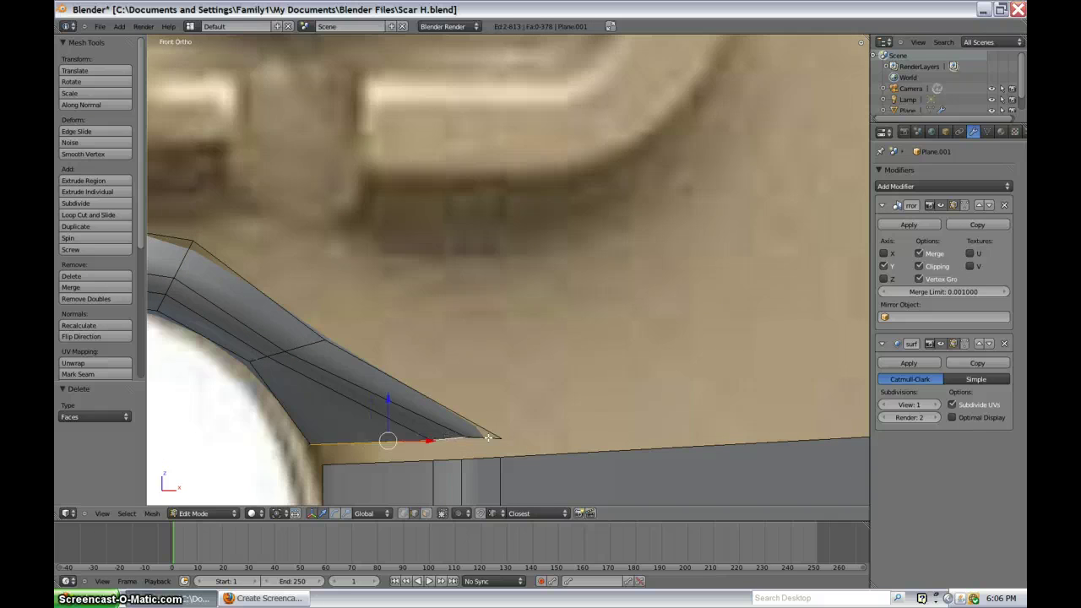
mouse_move(375, 458)
shift+middle_down()
mouse_move(463, 323)
mouse_move(423, 336)
mouse_move(499, 332)
mouse_move(502, 284)
mouse_move(548, 328)
mouse_move(521, 391)
mouse_move(465, 301)
mouse_move(678, 268)
mouse_move(763, 189)
mouse_move(651, 89)
mouse_move(482, 309)
mouse_move(492, 339)
mouse_move(563, 234)
mouse_move(502, 291)
shift+middle_up()
key(z)
key(z)
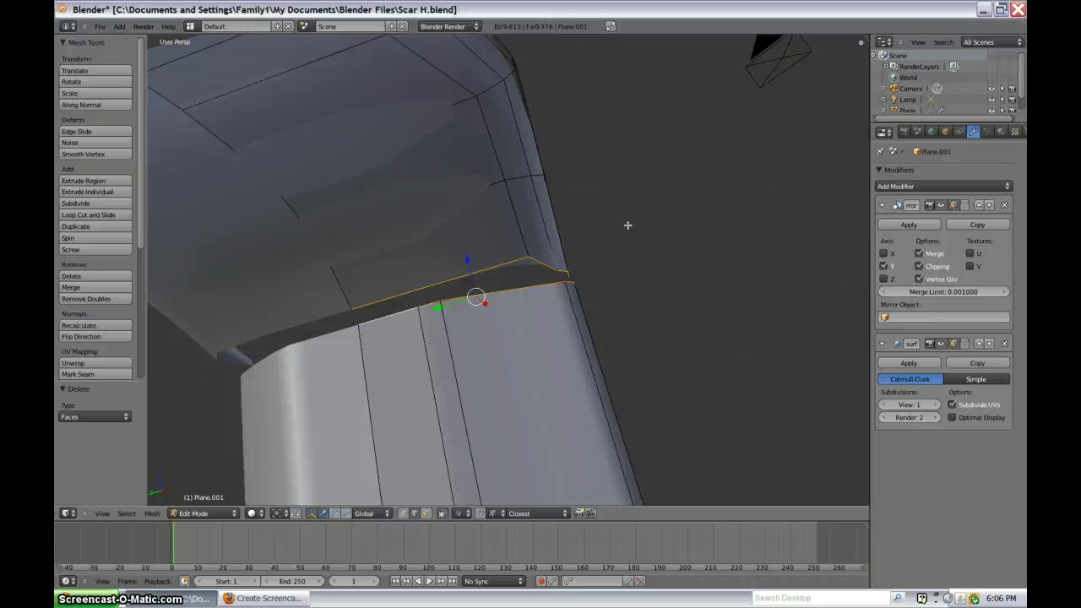
middle_drag(627, 225, 417, 245)
key(ctrl+r)
key(Escape)
middle_drag(480, 237, 599, 297)
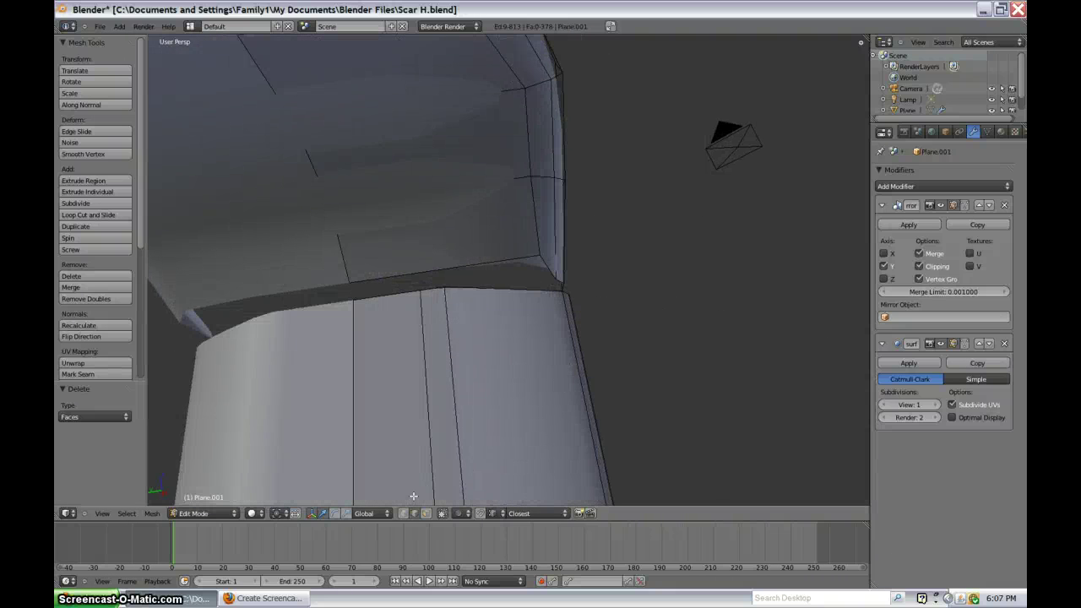
Step: Snap the two inner end vertices of the trigger guard extension onto the matching upper vertices of the magazine well's rear wall
middle_drag(593, 250, 523, 241)
right_click(501, 249)
key(g)
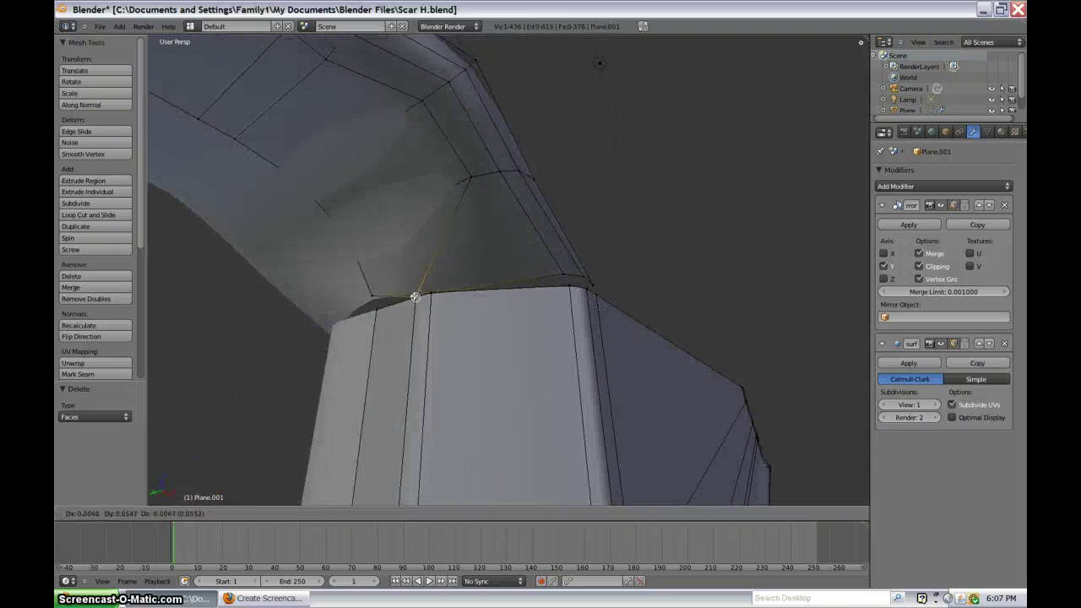
click(415, 295)
right_click(370, 294)
key(g)
click(372, 308)
middle_drag(521, 266, 485, 268)
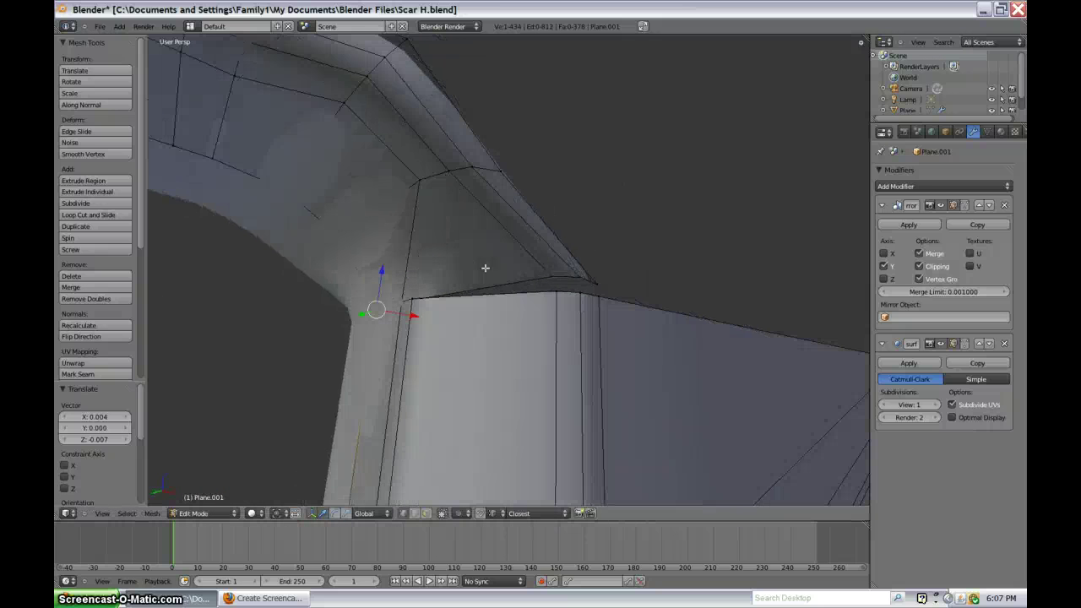
Step: Snap the remaining outer end vertices of the extension onto the magazine well's upper rear corner vertices, closing the gap
key(g)
click(550, 270)
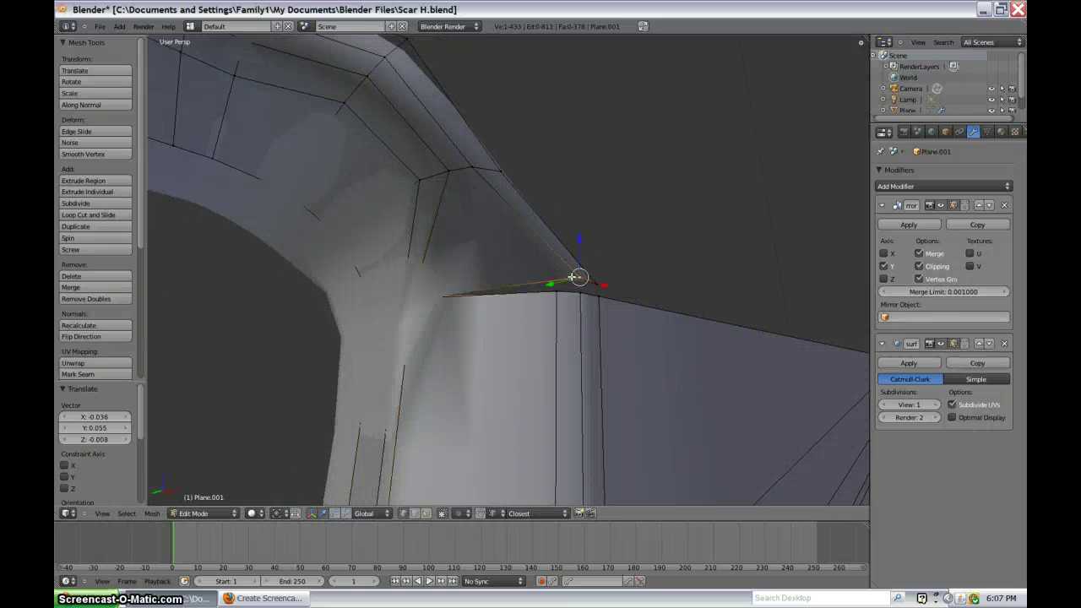
key(g)
click(557, 287)
right_click(601, 279)
key(g)
click(585, 286)
scroll(586, 228, down, 5)
middle_drag(585, 228, 582, 202)
key(Tab)
key(Tab)
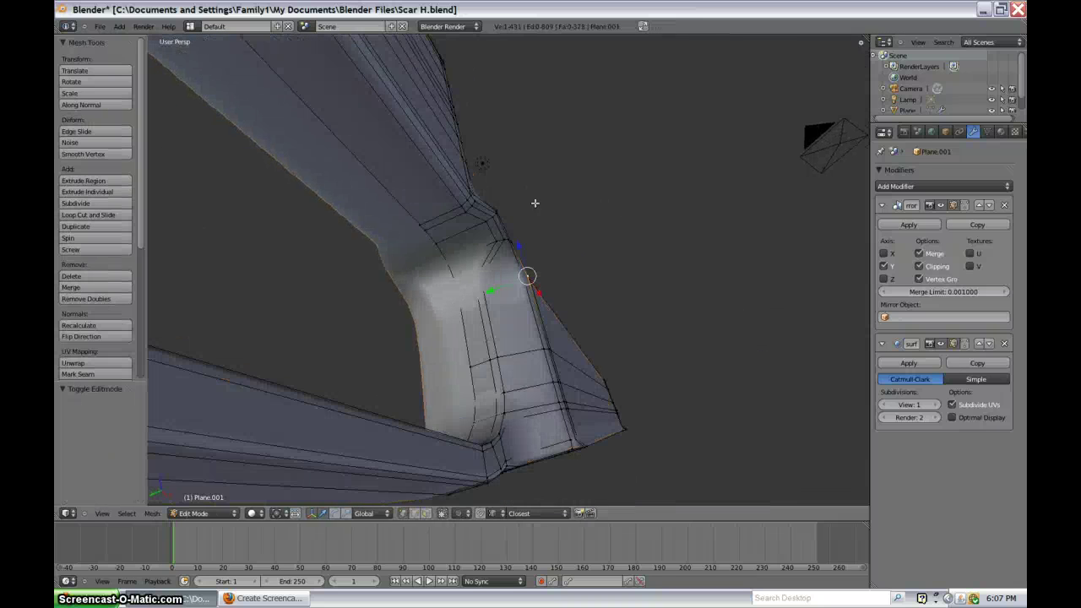
Step: Select two vertices at the new joint between trigger guard and magazine well and smooth them twice
scroll(495, 291, up, 2)
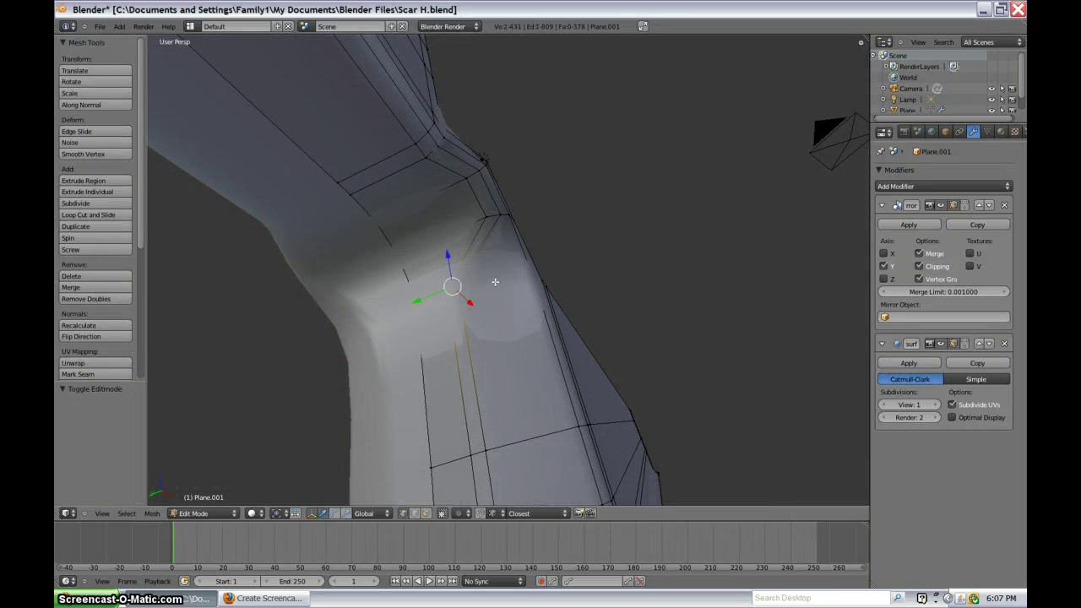
key(w)
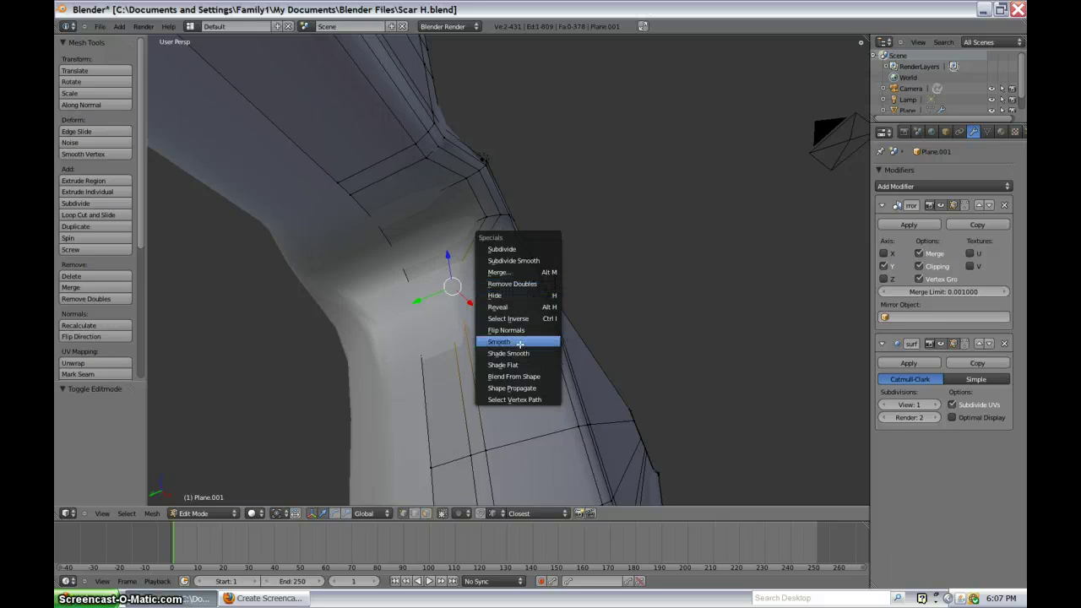
click(519, 342)
key(w)
click(519, 342)
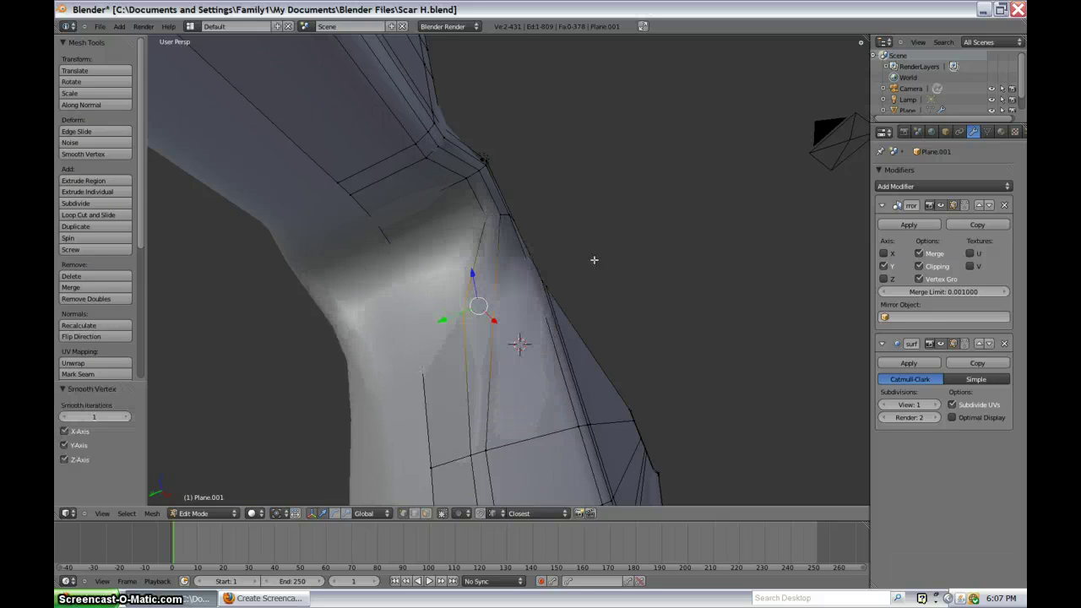
Step: Examine the smoothed joint between the trigger guard and magazine well in Object Mode and against the front reference image
middle_drag(594, 259, 515, 306)
key(Tab)
scroll(541, 240, down, 3)
key(Tab)
key(Tab)
scroll(496, 245, down, 3)
scroll(401, 261, up, 2)
scroll(401, 260, down, 4)
scroll(540, 348, up, 1)
scroll(542, 348, up, 3)
key(KP_1)
key(KP_1)
key(Tab)
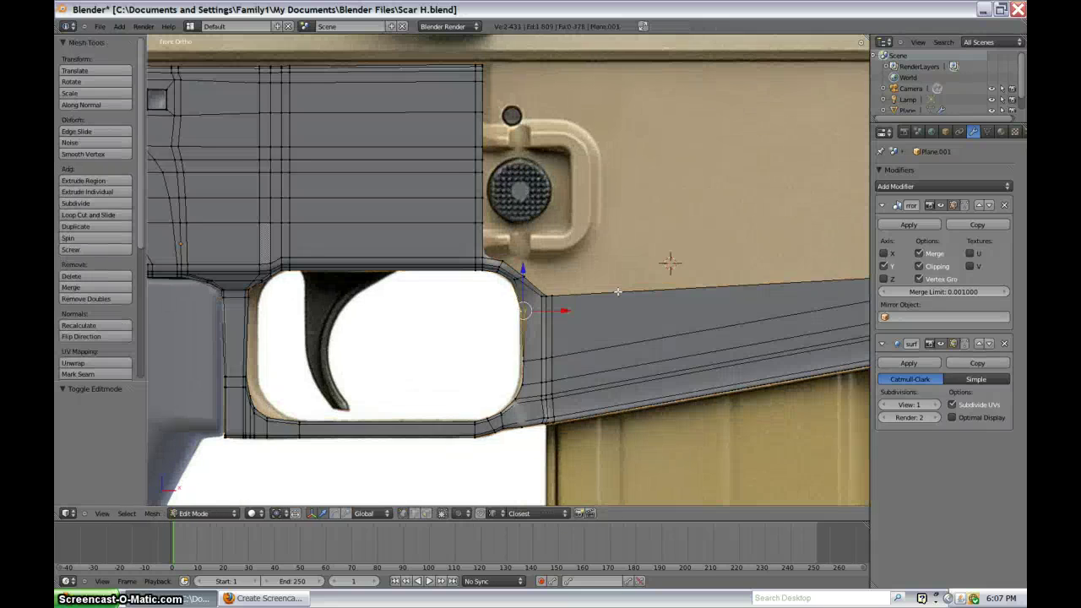
Step: Extrude the magazine well section's upper outer edge and raise the new edge about 0.047 along Z
scroll(595, 298, up, 2)
scroll(615, 301, down, 2)
scroll(591, 297, down, 4)
scroll(401, 285, up, 3)
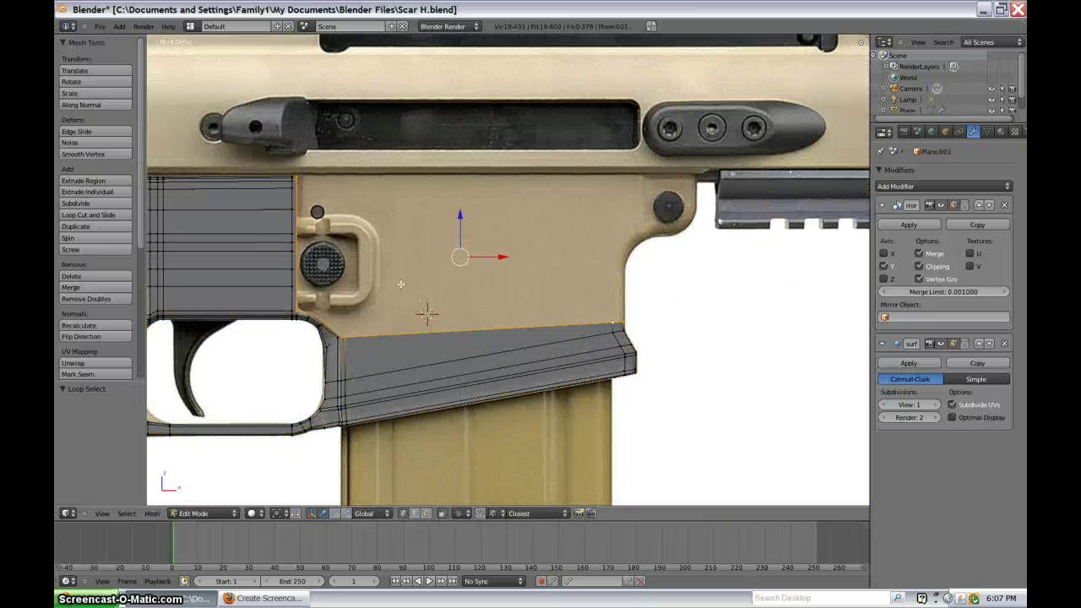
scroll(395, 379, up, 3)
middle_drag(331, 344, 513, 320)
key(z)
scroll(380, 364, down, 1)
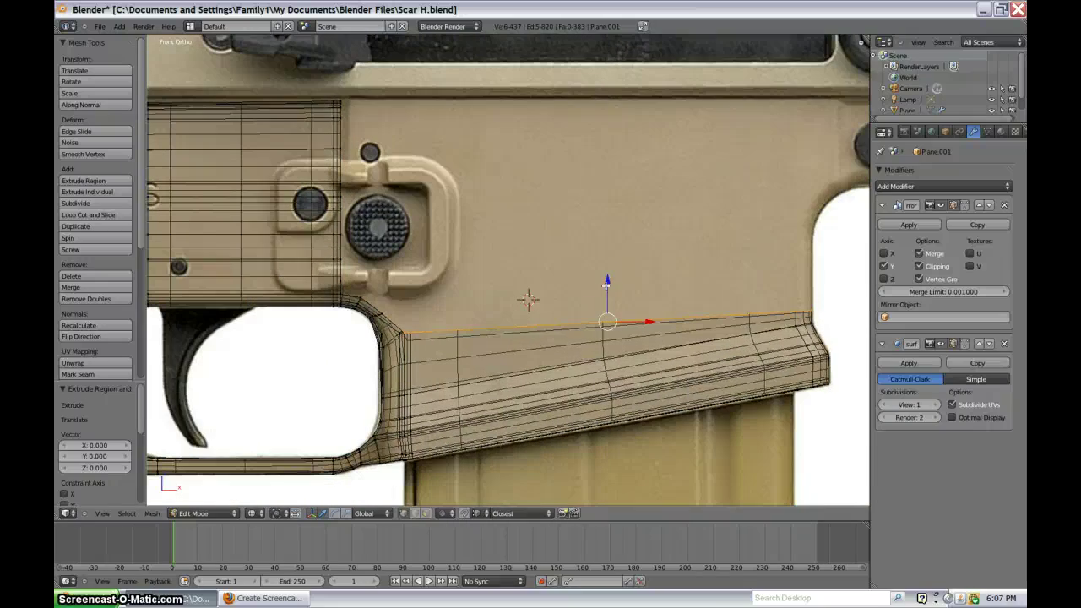
drag(606, 284, 608, 259)
Step: Move the raised edge's rear vertex about -0.045 in X and -0.007 in Z onto the trigger guard's curved corner
scroll(540, 304, up, 3)
shift+middle_drag(419, 355, 556, 295)
scroll(540, 244, up, 4)
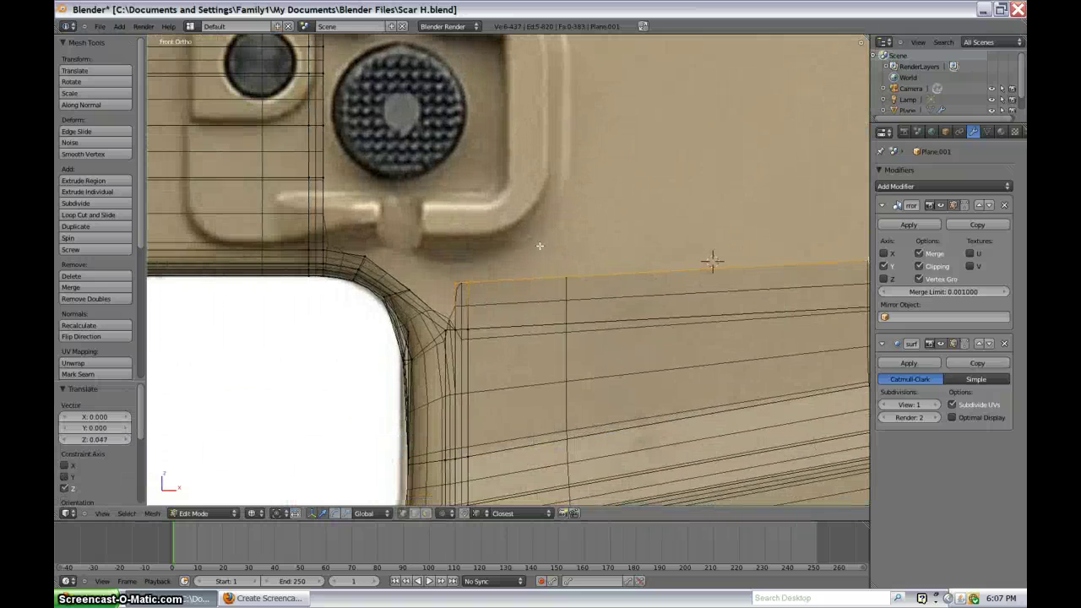
right_click(419, 298)
key(g)
right_drag(347, 309, 347, 308)
Step: Extrude the magazine well's upper edge upward without the receiver's front edge, and move the new row's rear vertex about -0.044 in X
scroll(347, 309, down, 6)
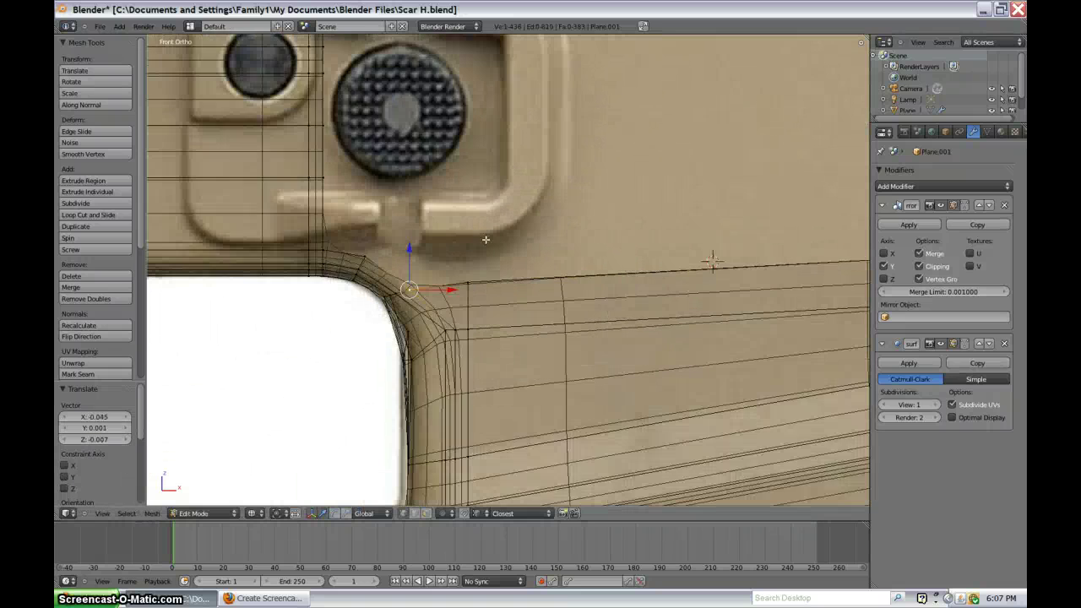
scroll(540, 280, down, 5)
key(b)
drag(437, 169, 487, 314)
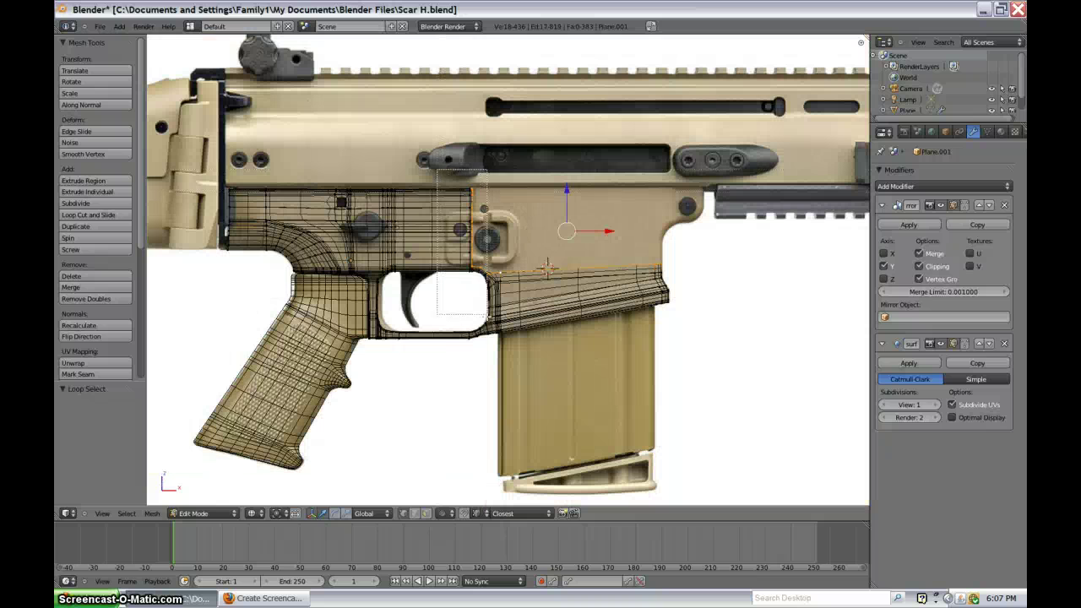
scroll(488, 313, up, 6)
key(e)
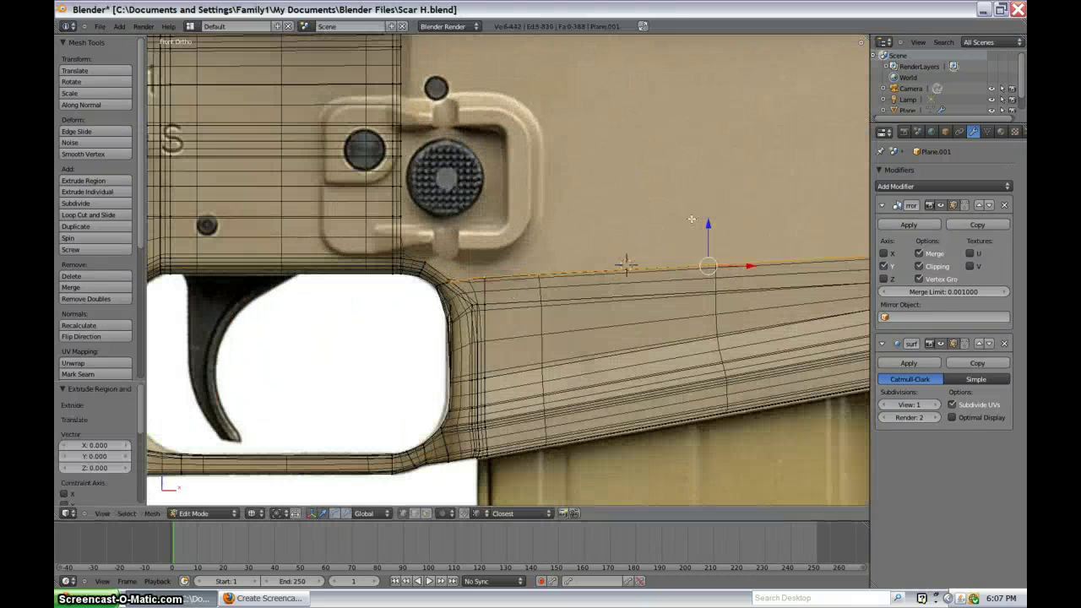
click(443, 262)
key(g)
click(418, 261)
scroll(491, 265, up, 1)
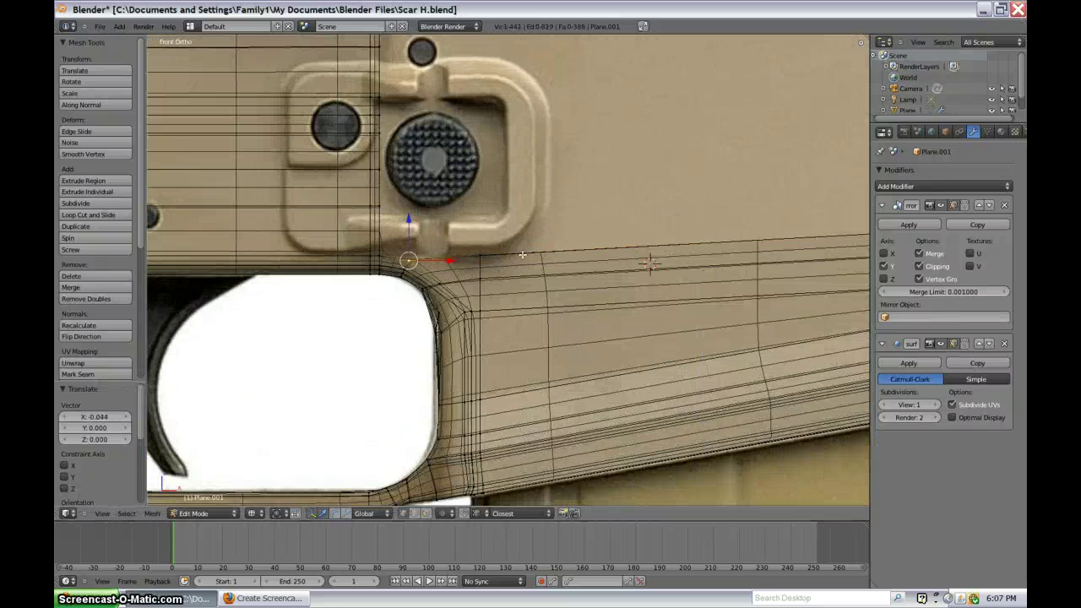
Step: Select the magazine well's upper edge without the receiver's front edge, extrude it and raise the new row about 0.072 along Z
alt+right_click(522, 254)
scroll(513, 222, down, 3)
shift+middle_drag(513, 221, 494, 252)
key(b)
drag(380, 93, 424, 289)
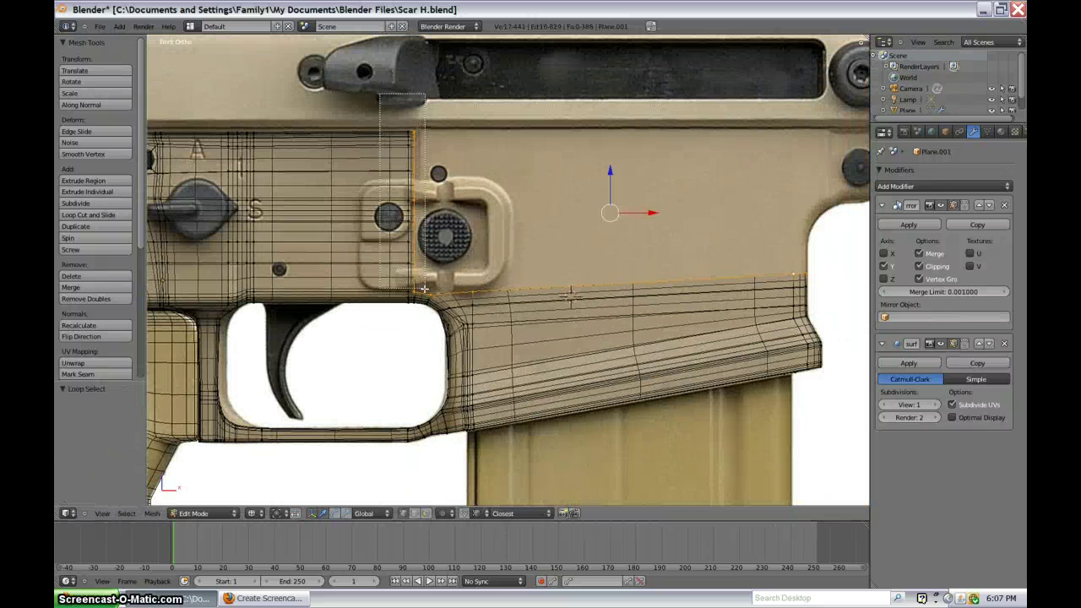
middle_drag(424, 287, 424, 288)
key(KP_5)
key(z)
key(KP_5)
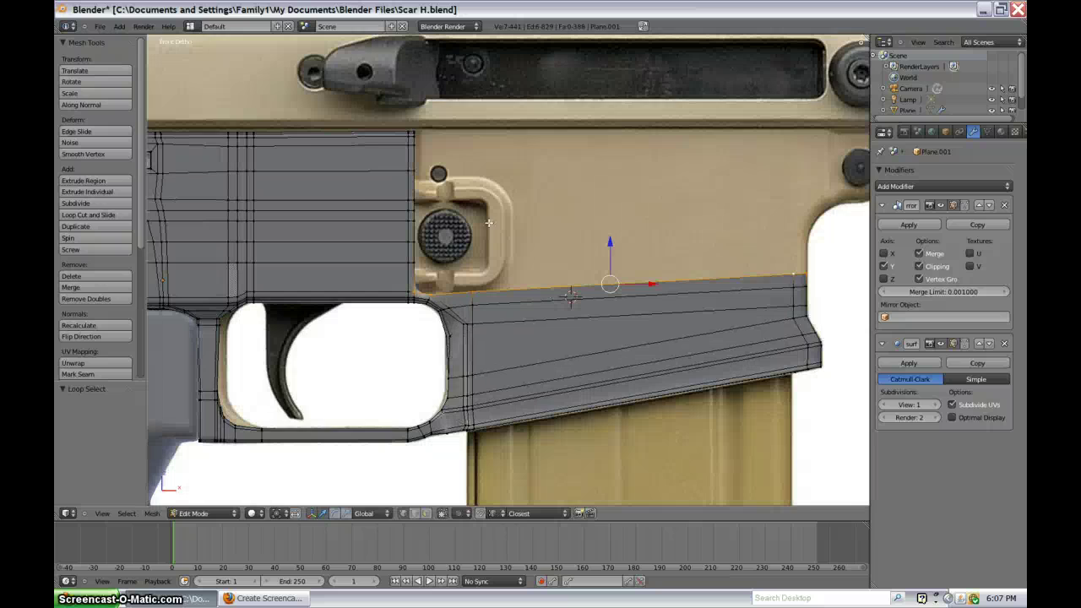
scroll(497, 216, up, 4)
key(e)
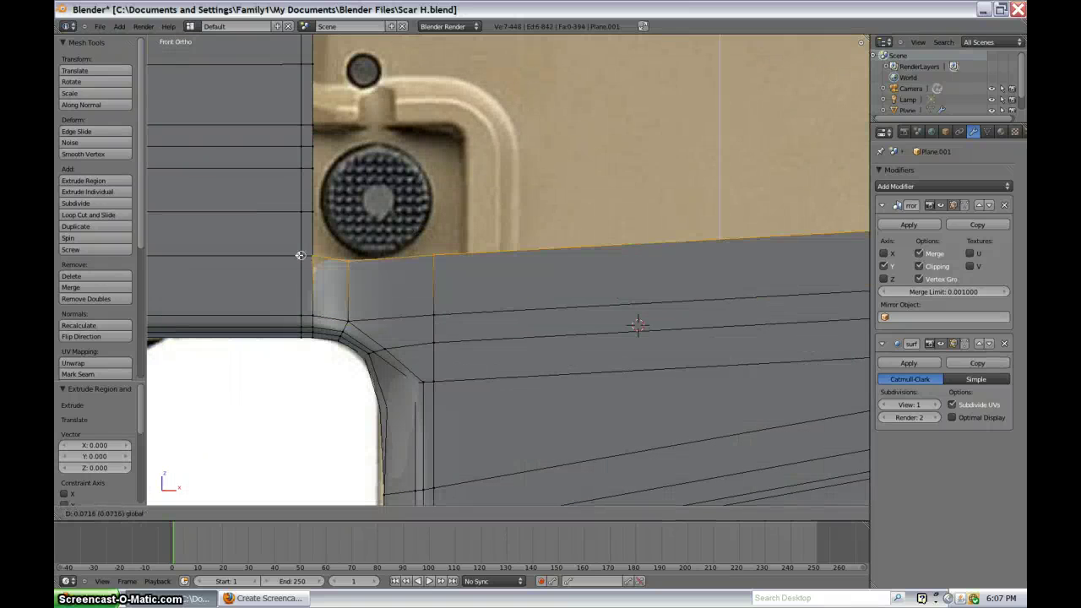
click(319, 256)
key(z)
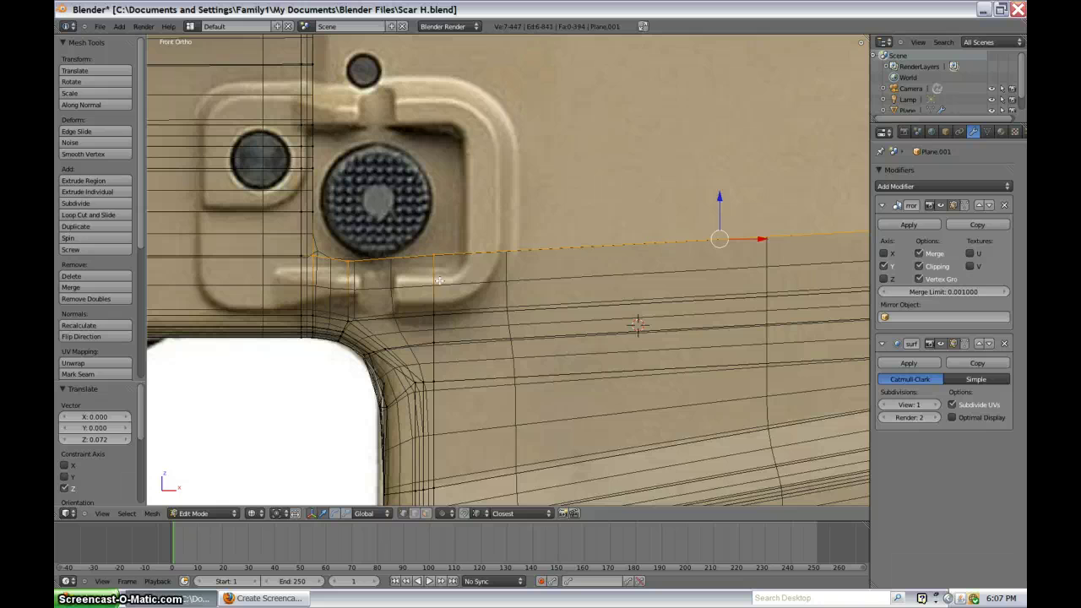
key(z)
key(z)
Step: Flatten the raised edge by scaling it to 0 along Z, and align it with the adjacent receiver vertex by moving it -0.020 in Z
scroll(397, 275, down, 6)
shift+middle_drag(412, 270, 413, 295)
scroll(414, 295, up, 4)
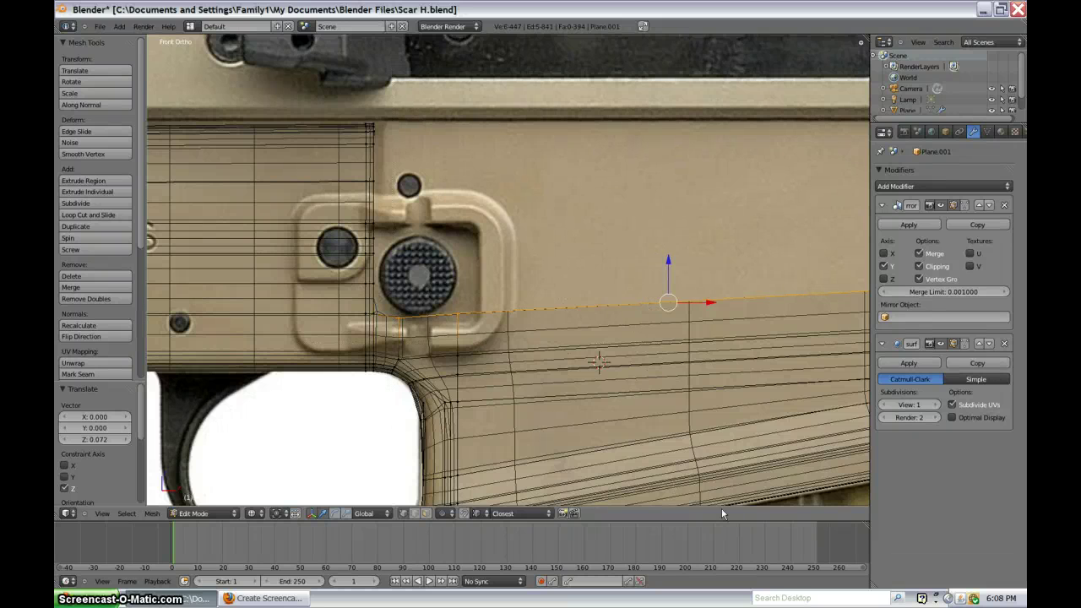
text(sz)
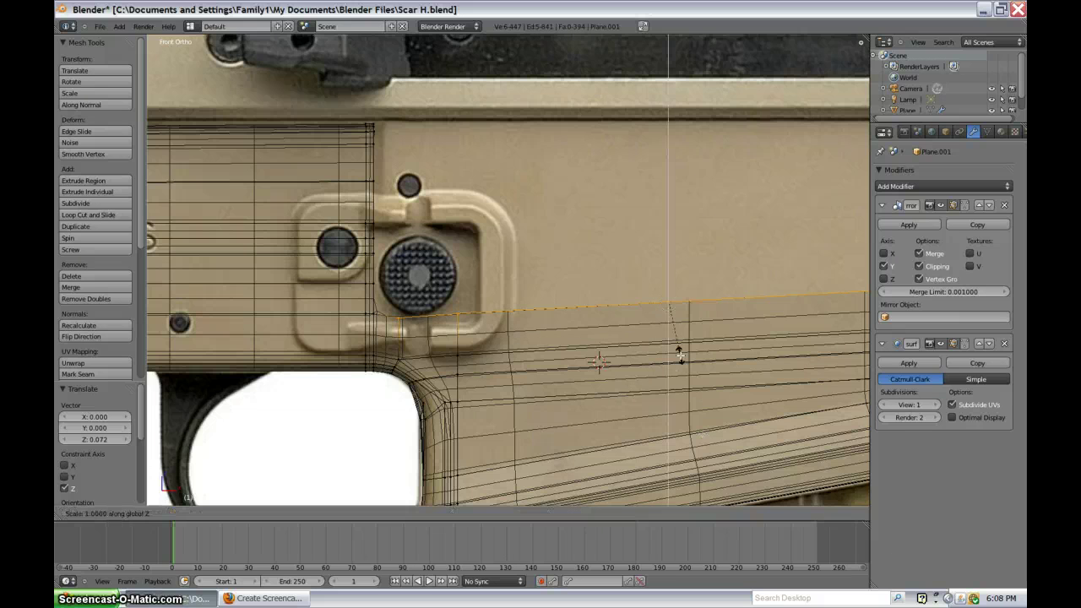
text(0)
key(Return)
key(g)
key(z)
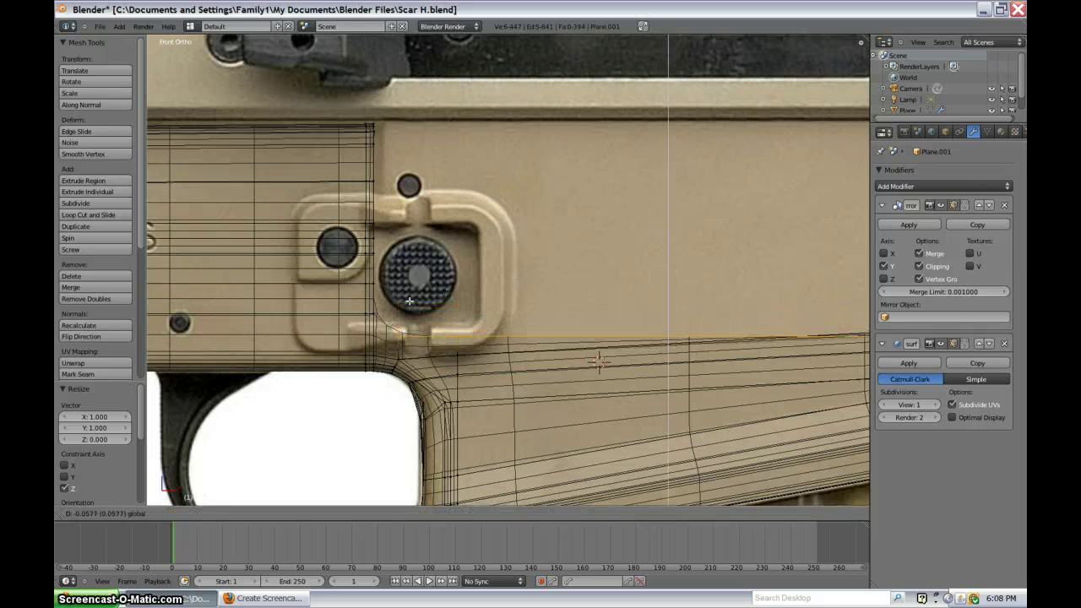
click(385, 314)
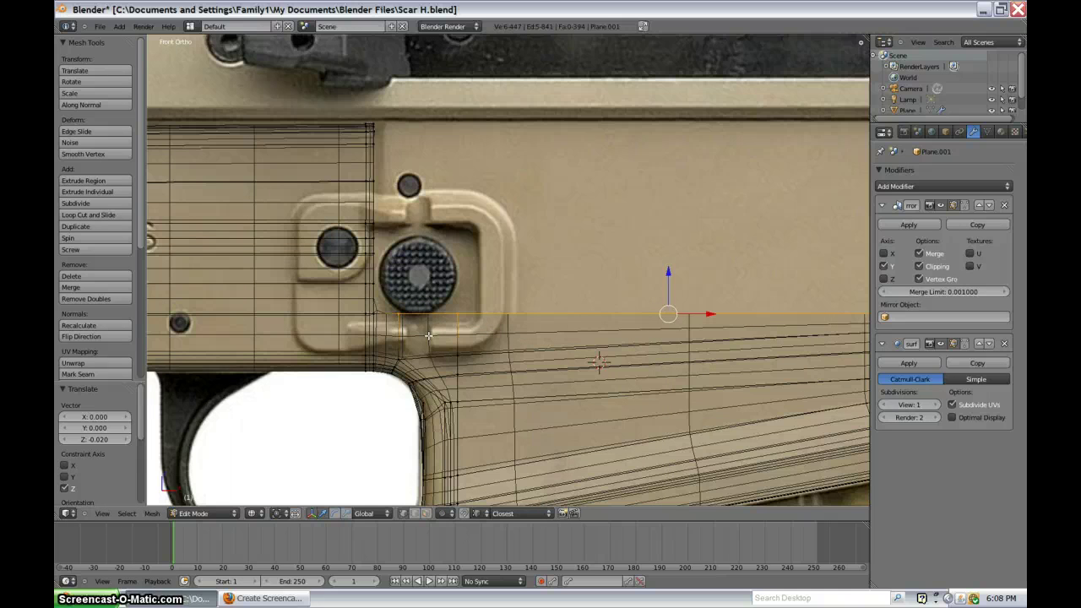
Step: Add the adjoining rear vertex to the flattened edge and extrude the edge twice, raising each new row about 0.052 along Z
shift+right_click(388, 312)
key(e)
click(392, 292)
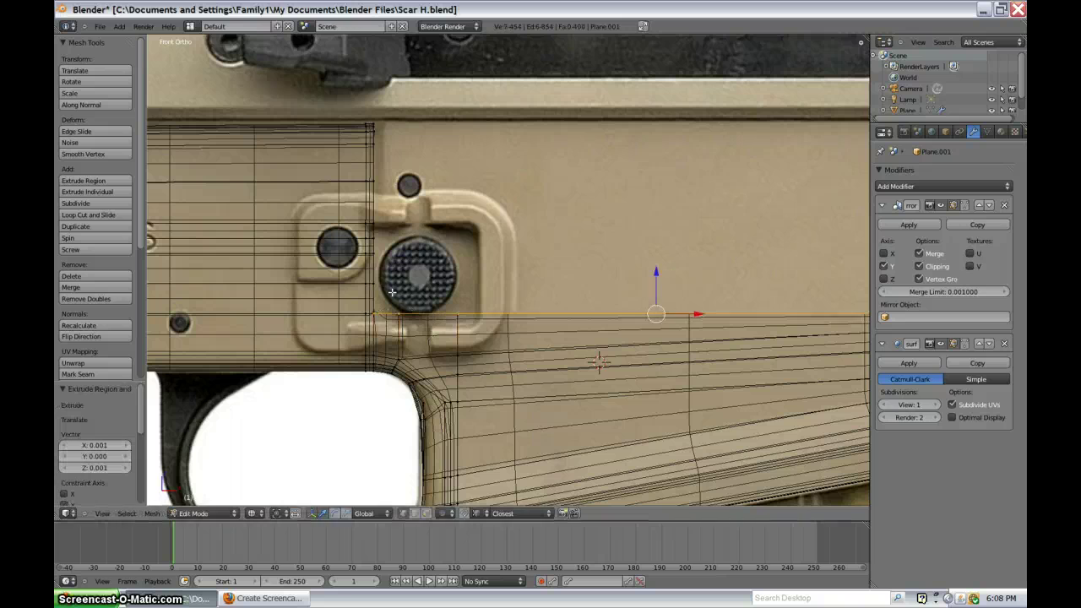
key(g)
click(383, 281)
key(e)
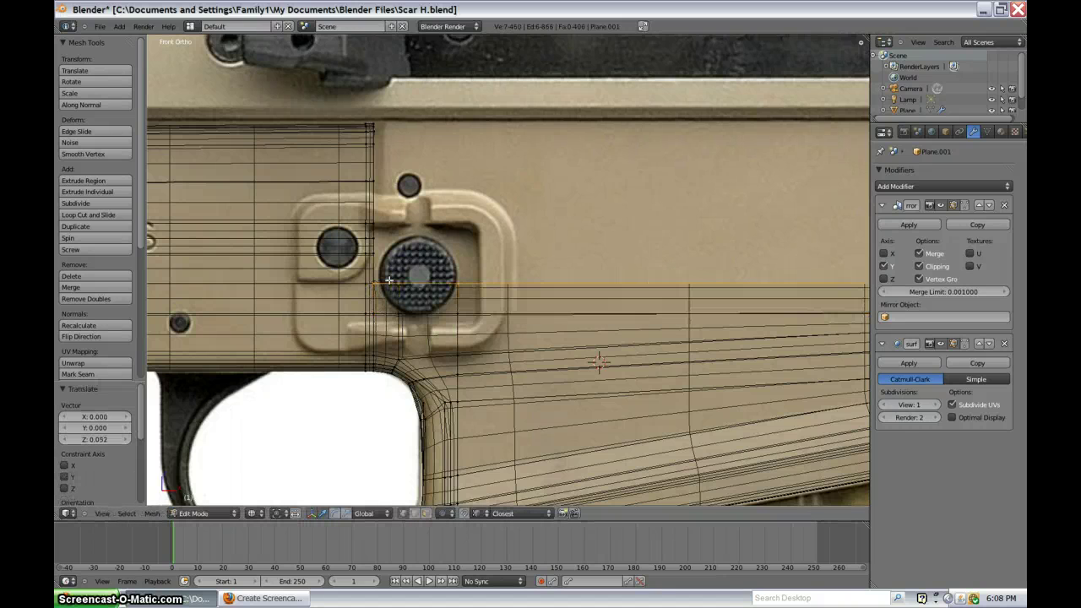
click(385, 278)
key(g)
click(384, 253)
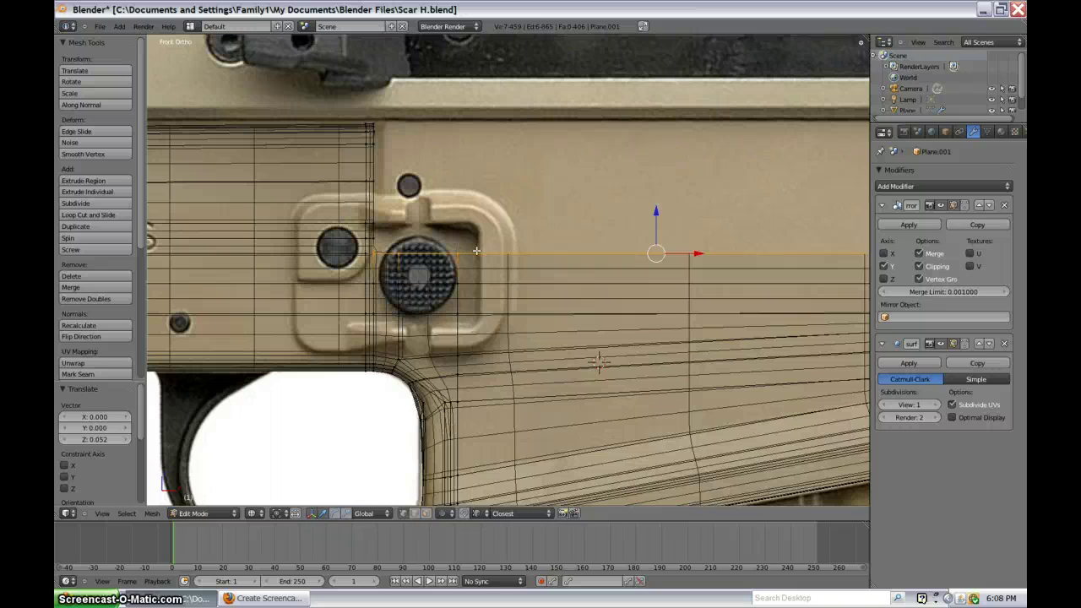
Step: Extrude the side wall's upper edge and raise the new row about 0.026 along Z to the next receiver vertex
key(g)
right_click(375, 245)
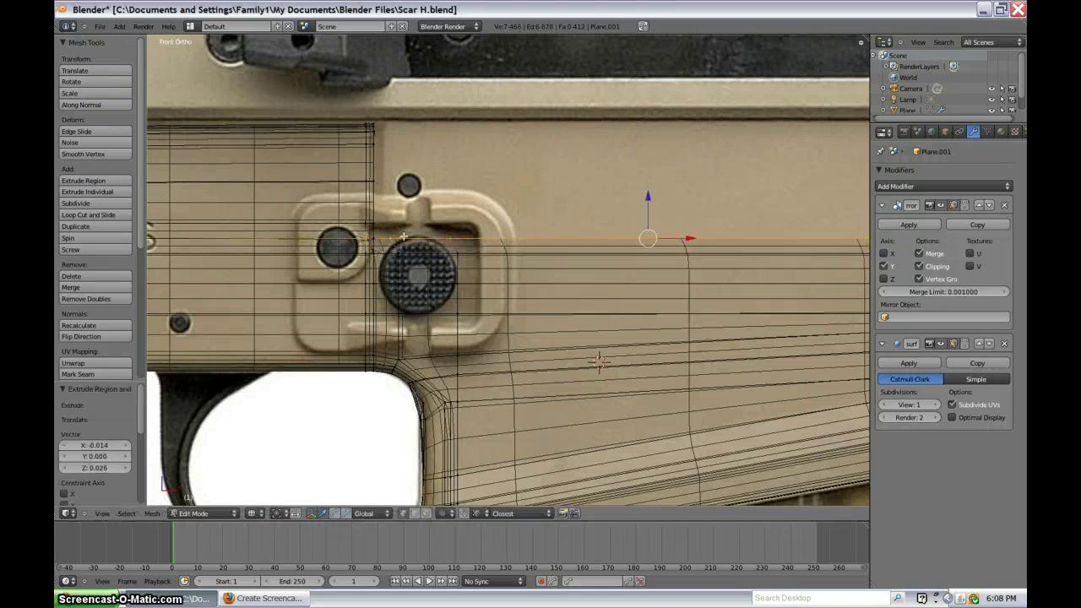
scroll(386, 261, up, 1)
scroll(386, 262, up, 3)
shift+middle_drag(361, 260, 480, 311)
key(e)
click(479, 311)
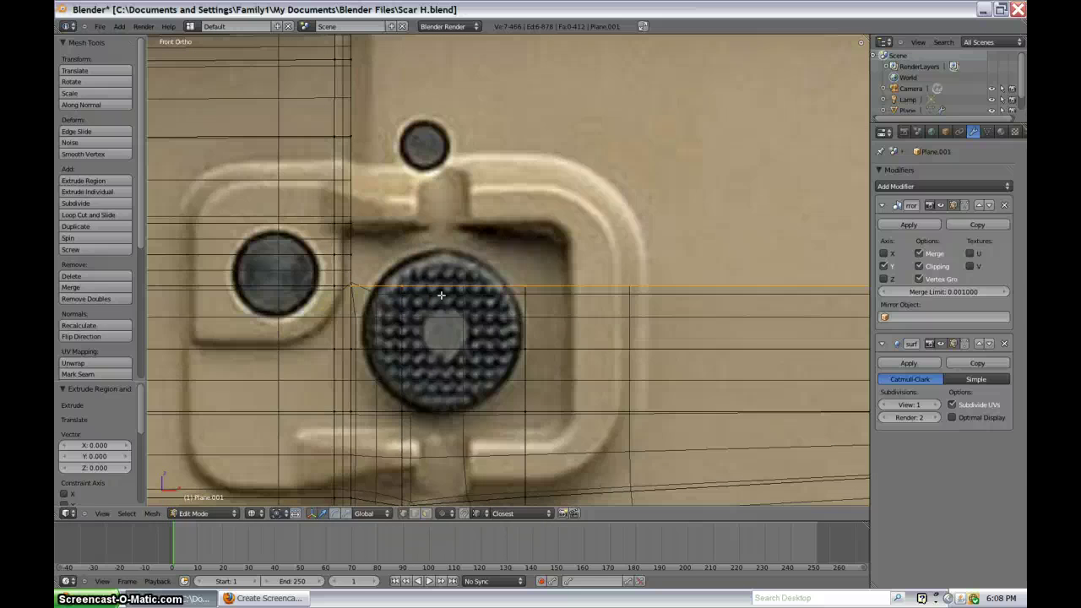
key(g)
click(356, 252)
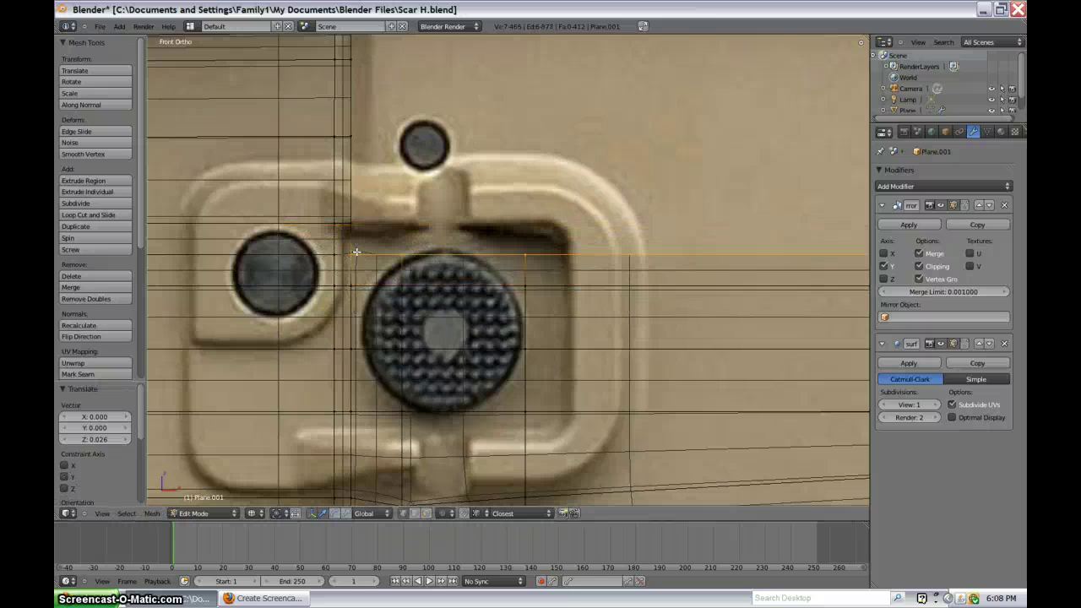
Step: Extrude the upper edge again and raise it to the receiver vertex just above the round magazine release button
key(e)
right_click(416, 253)
key(g)
key(z)
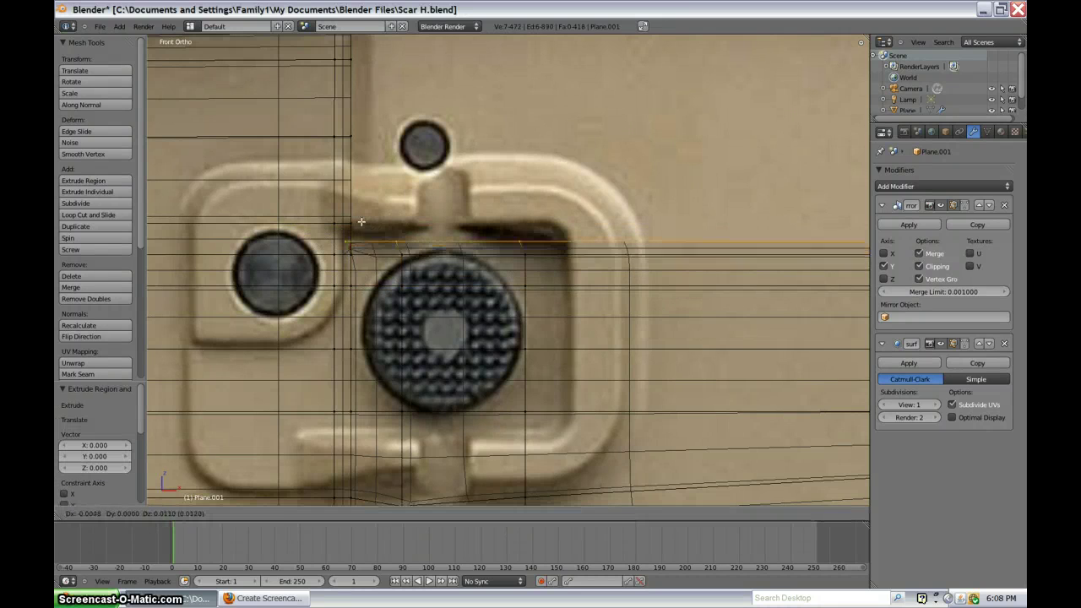
click(381, 214)
Step: Extrude the side wall's upper edge and raise it about 0.072 along Z to the receiver vertex beside the small pin
shift+middle_drag(412, 189, 411, 284)
key(e)
click(411, 283)
key(g)
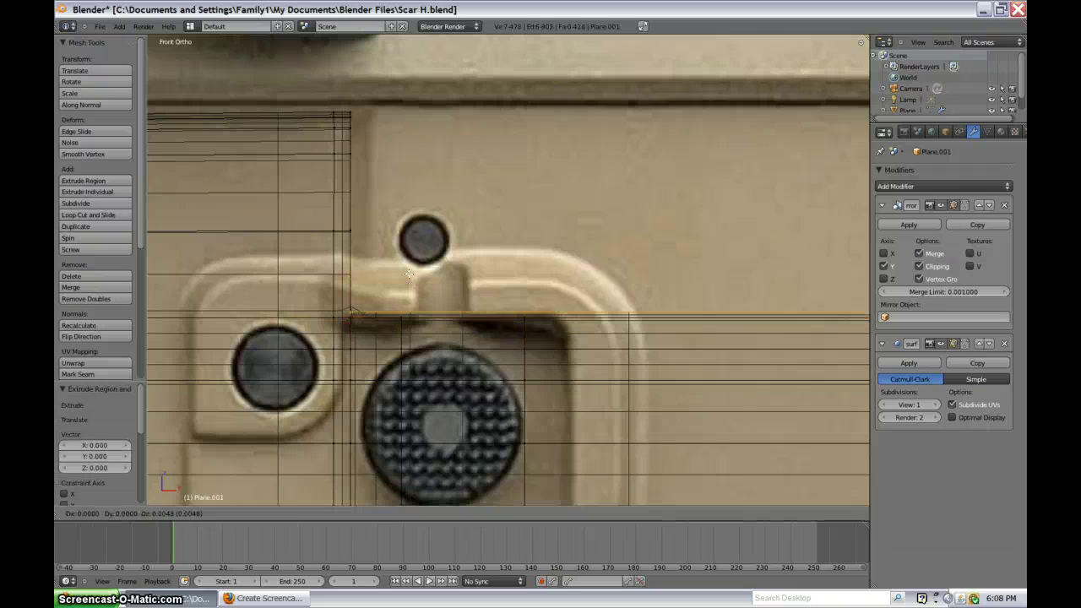
click(406, 230)
Step: Extrude the side wall's upper edge above the small pin, raising it about 0.064 along Z
shift+middle_drag(405, 229, 405, 306)
shift+scroll(406, 305, up, 2)
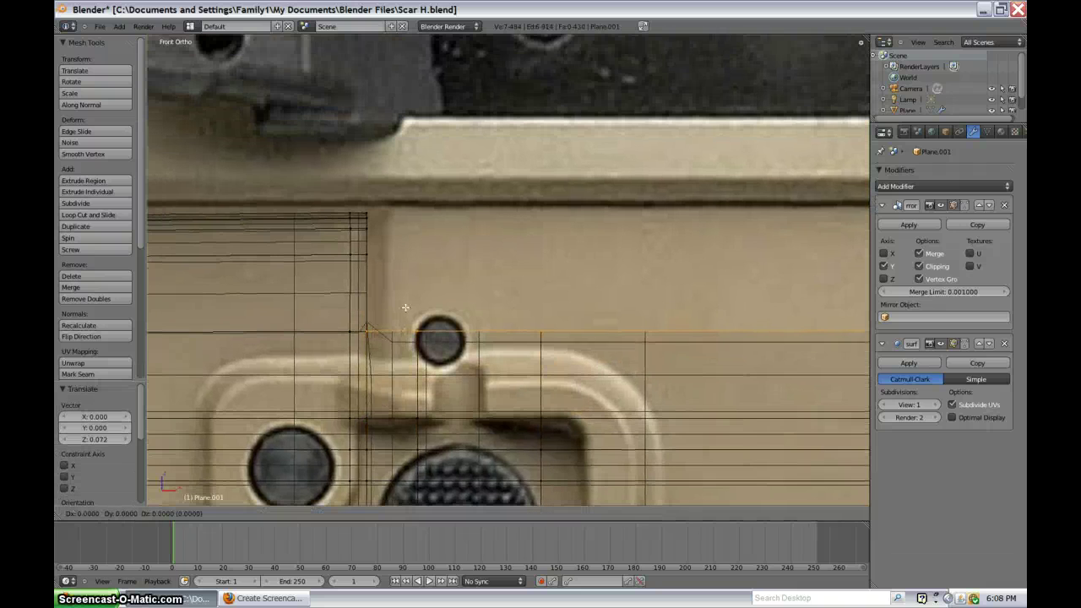
key(e)
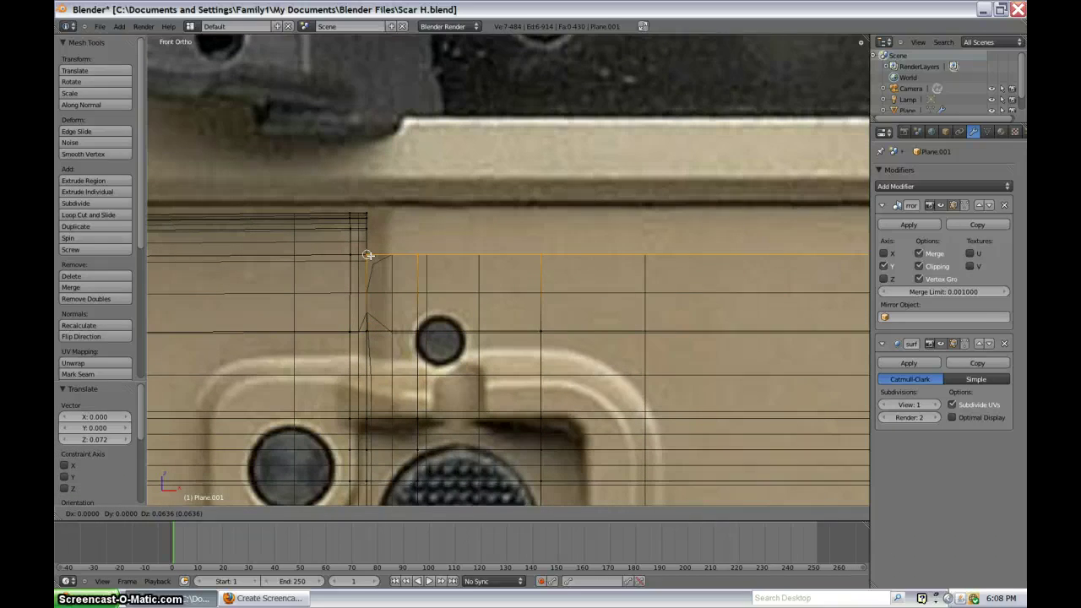
click(368, 255)
Step: Extrude the upper edge and raise it about 0.022 along Z to the receiver vertex near the top
scroll(411, 262, up, 1)
shift+middle_drag(379, 224, 450, 306)
scroll(450, 306, down, 3)
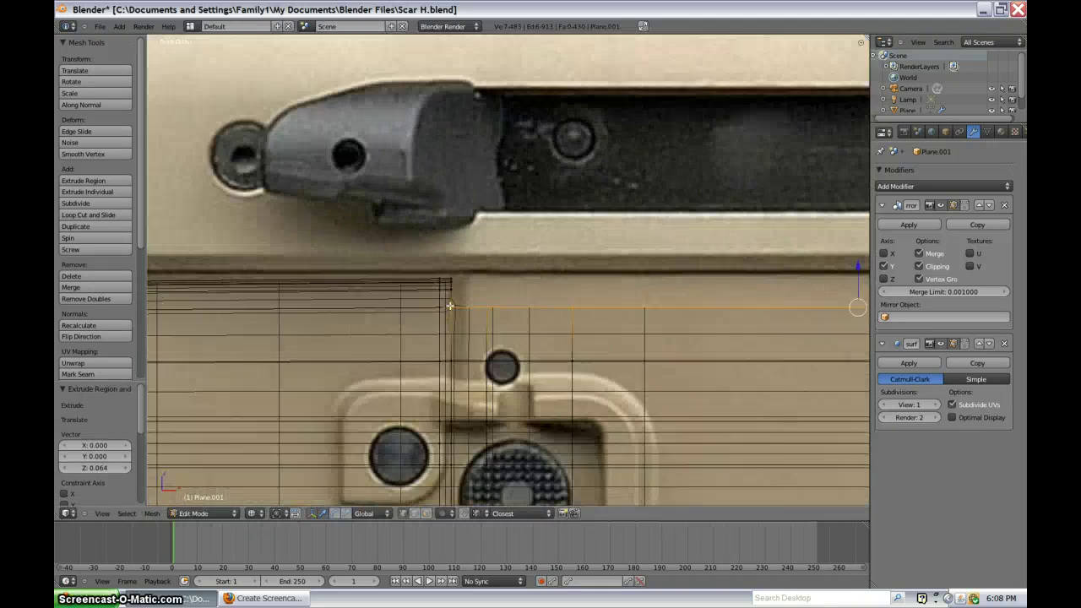
scroll(450, 306, up, 4)
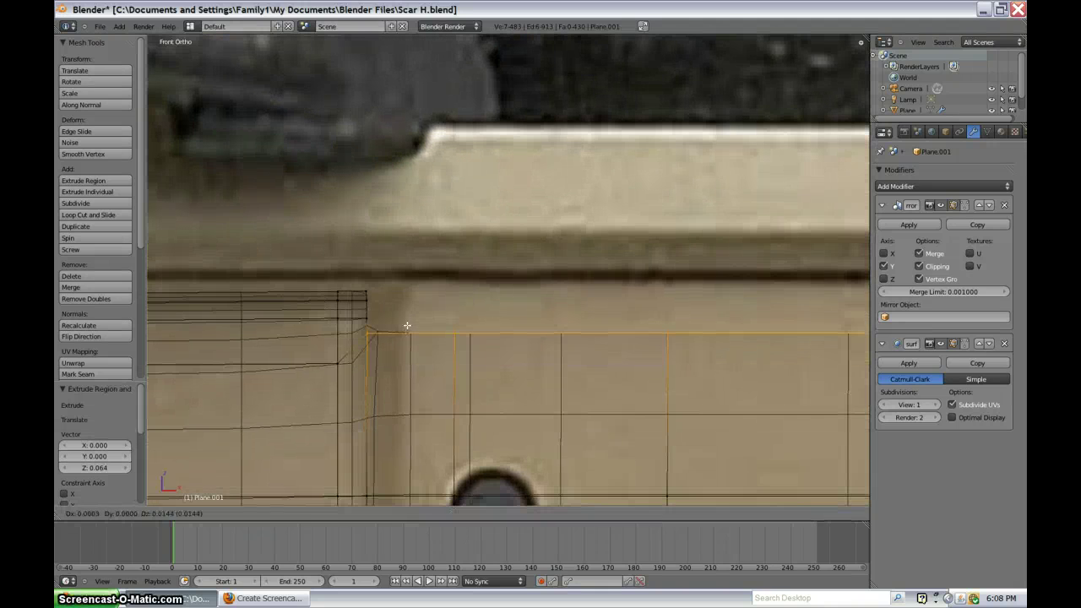
key(e)
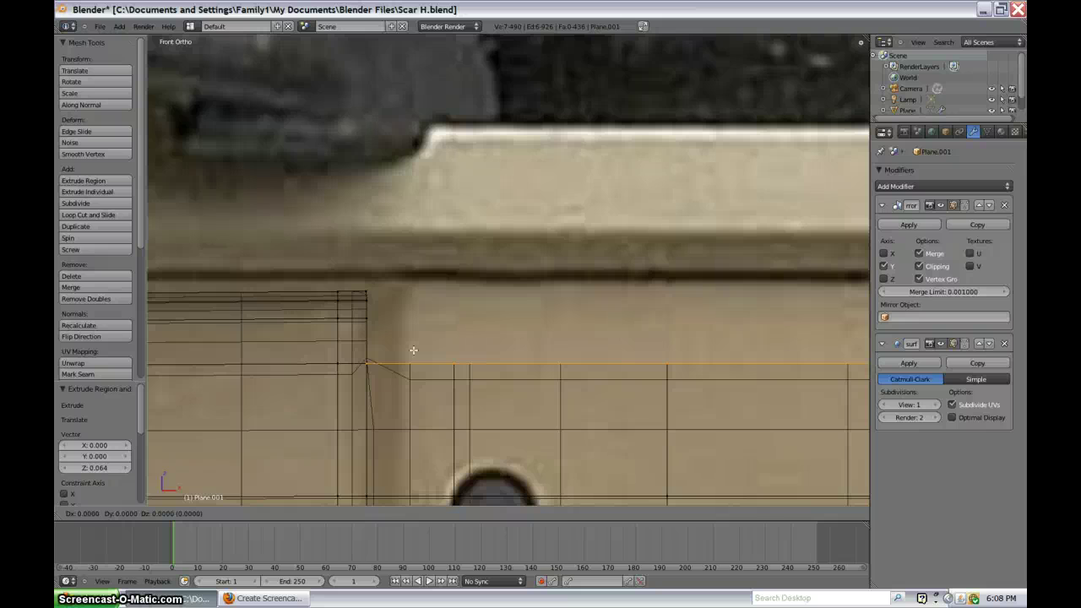
click(366, 313)
Step: Examine the raised side wall from several angles, and check the running processes in Windows Task Manager
scroll(441, 313, down, 3)
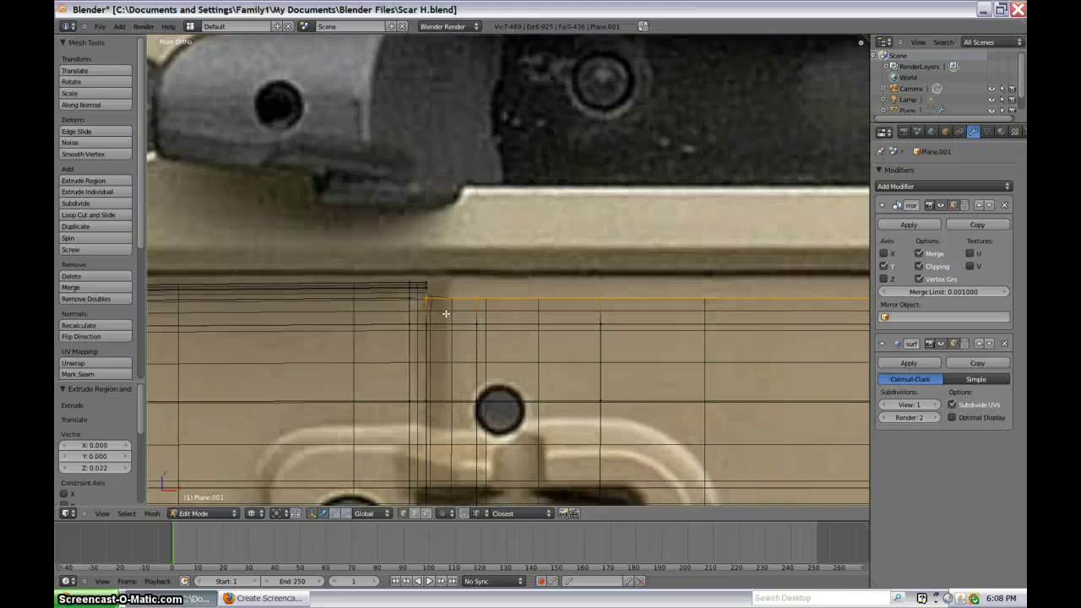
middle_drag(448, 311, 501, 230)
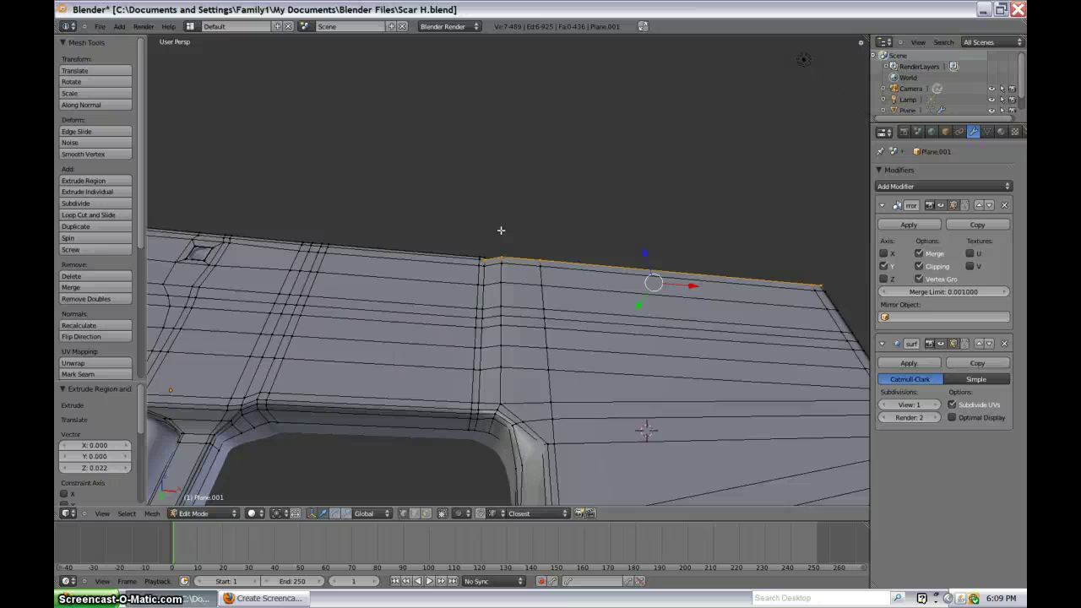
key(ctrl+shift+Escape)
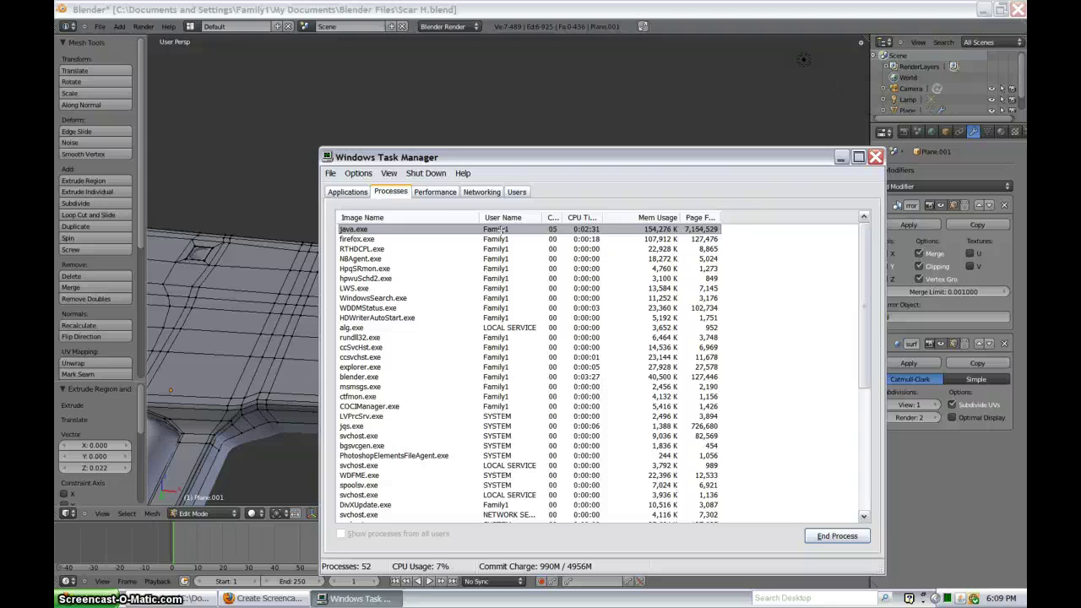
click(842, 160)
middle_drag(765, 222, 573, 333)
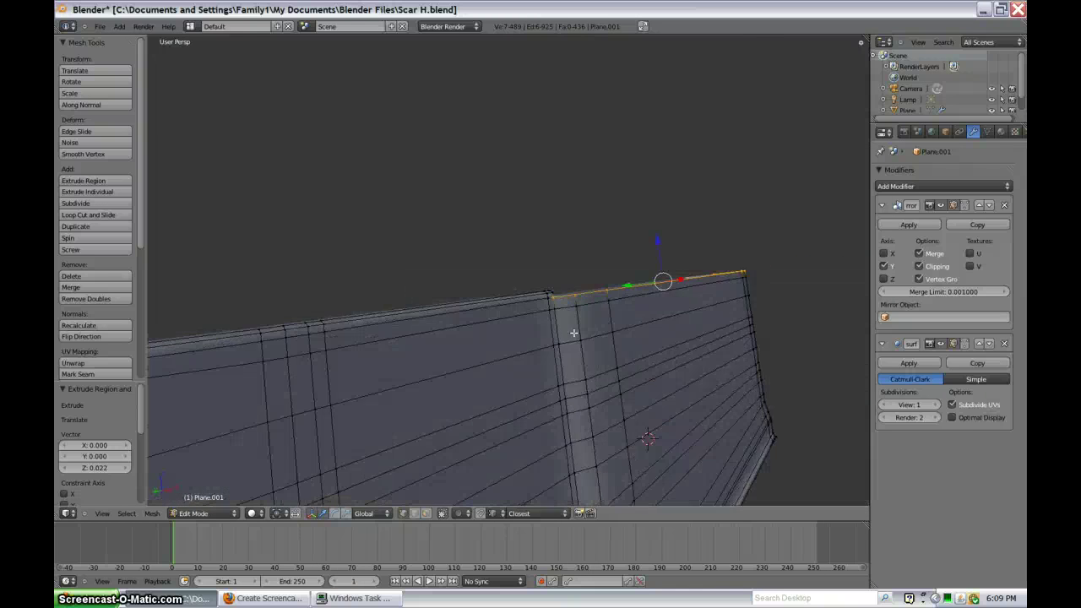
scroll(573, 332, down, 6)
scroll(552, 366, up, 1)
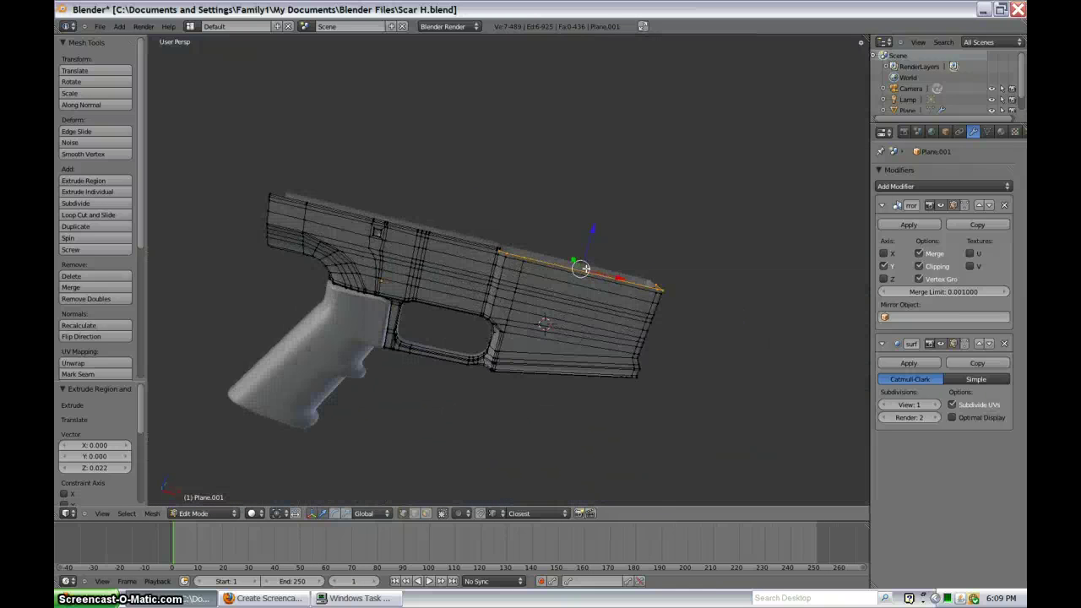
Step: In the front view, extrude the side wall's upper edge and raise it about 0.009 along Z
key(KP_1)
scroll(484, 307, up, 8)
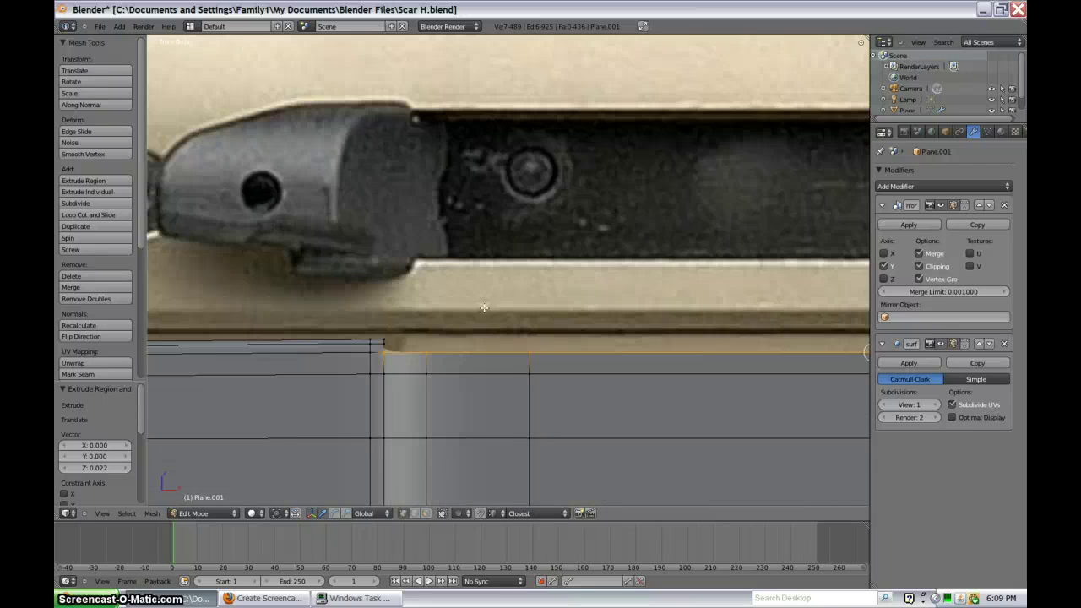
key(e)
key(g)
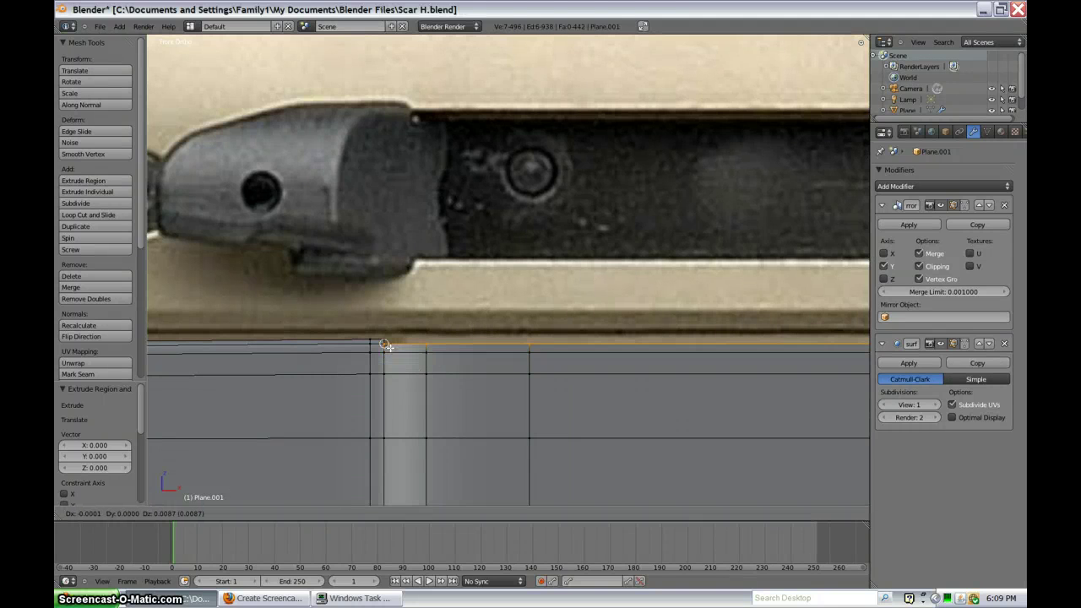
click(391, 347)
Step: Extrude the top edge onto the receiver's upper rim, offsetting it about 0.008 in Y and 0.004 in Z
scroll(422, 372, up, 3)
shift+middle_drag(429, 377, 566, 303)
key(e)
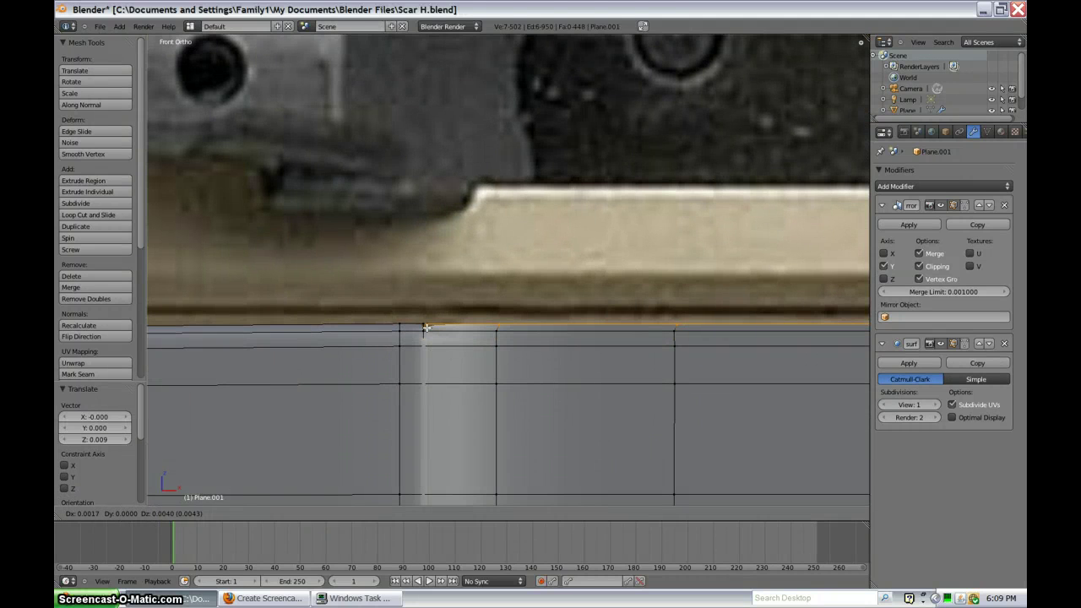
click(497, 311)
Step: Examine the completed side wall and its junction with the receiver from several angles, including in Object Mode
middle_drag(498, 311, 547, 245)
scroll(543, 278, down, 4)
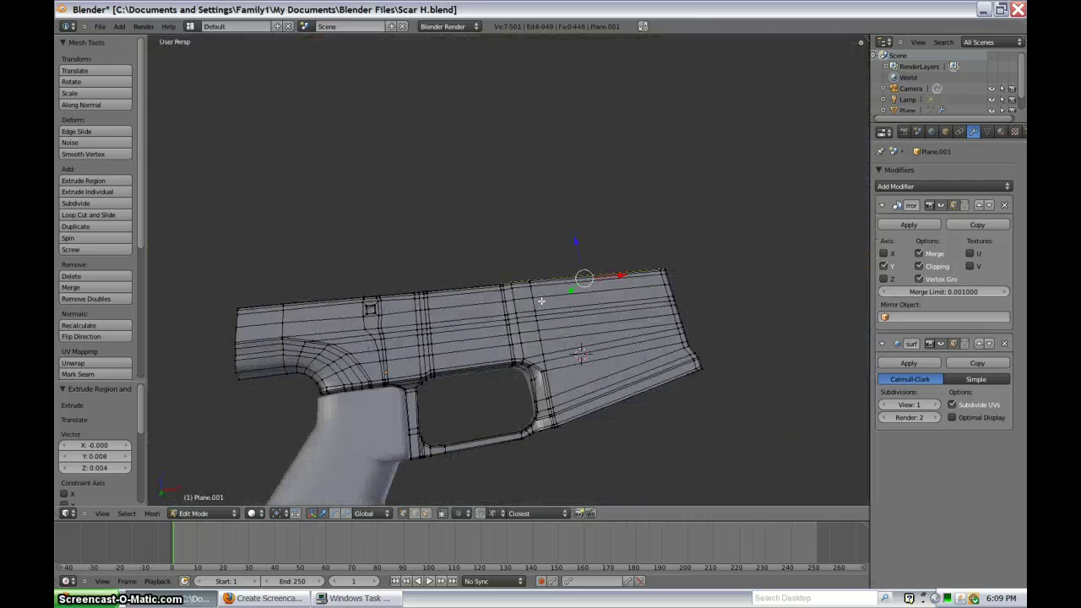
middle_drag(541, 298, 518, 212)
scroll(522, 295, up, 3)
middle_drag(521, 301, 527, 362)
scroll(527, 362, down, 5)
key(Tab)
scroll(526, 372, up, 5)
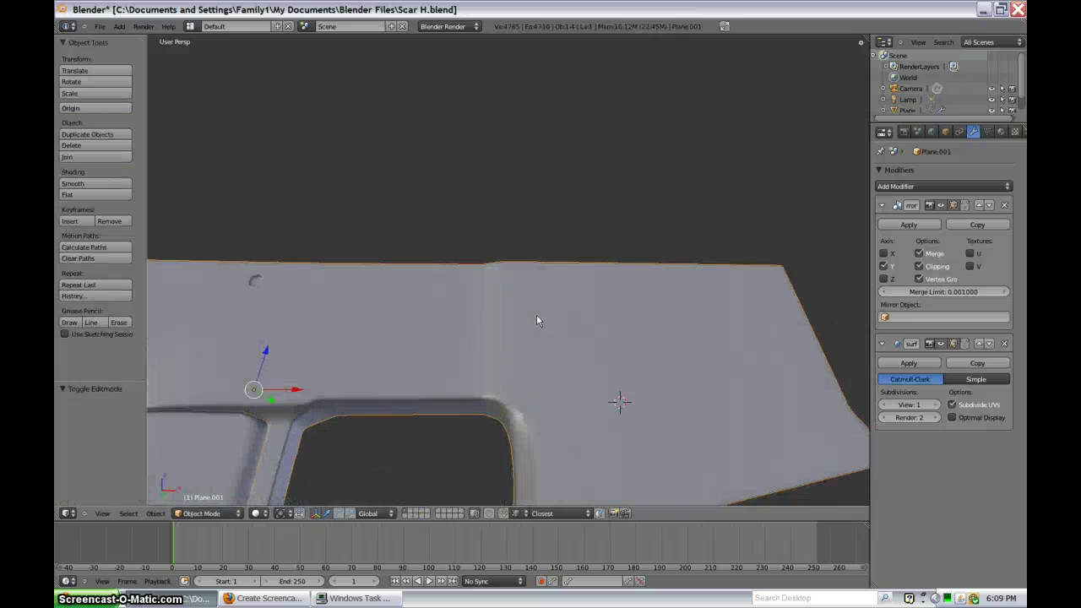
Step: Add a vertical edge loop on the magazine well's side wall, slid close to the step where the wall meets the receiver
key(Tab)
key(ctrl+r)
click(518, 434)
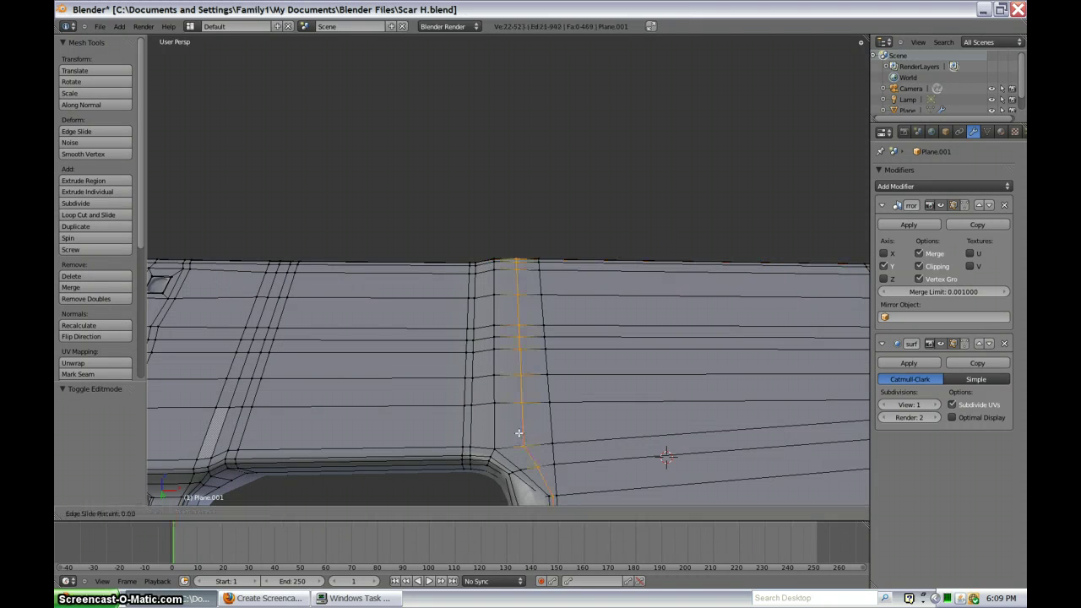
click(505, 432)
key(Tab)
scroll(517, 426, down, 4)
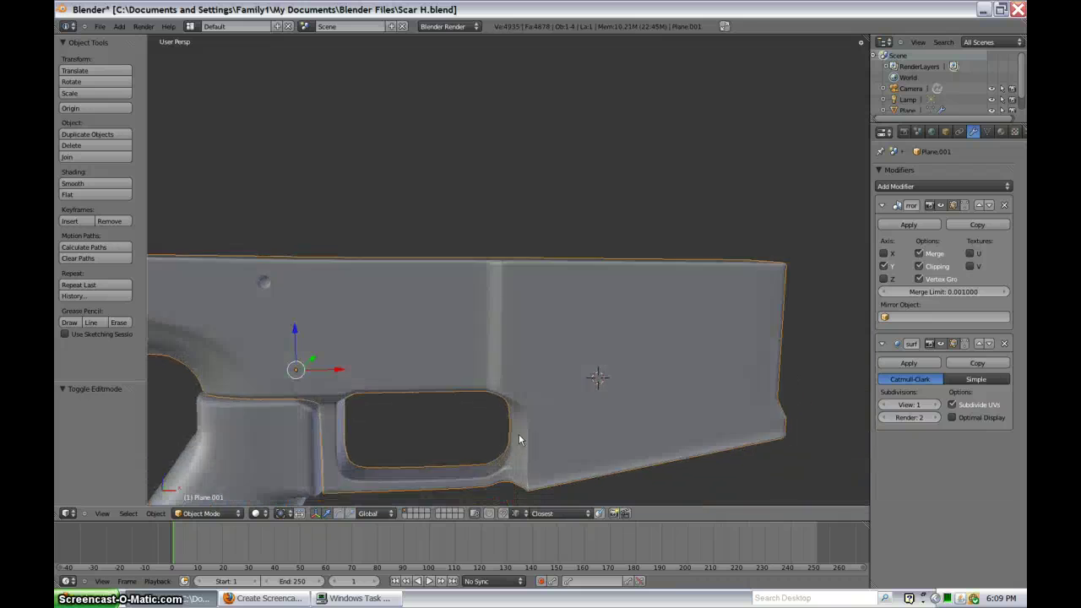
scroll(495, 361, up, 4)
key(Tab)
scroll(513, 355, down, 8)
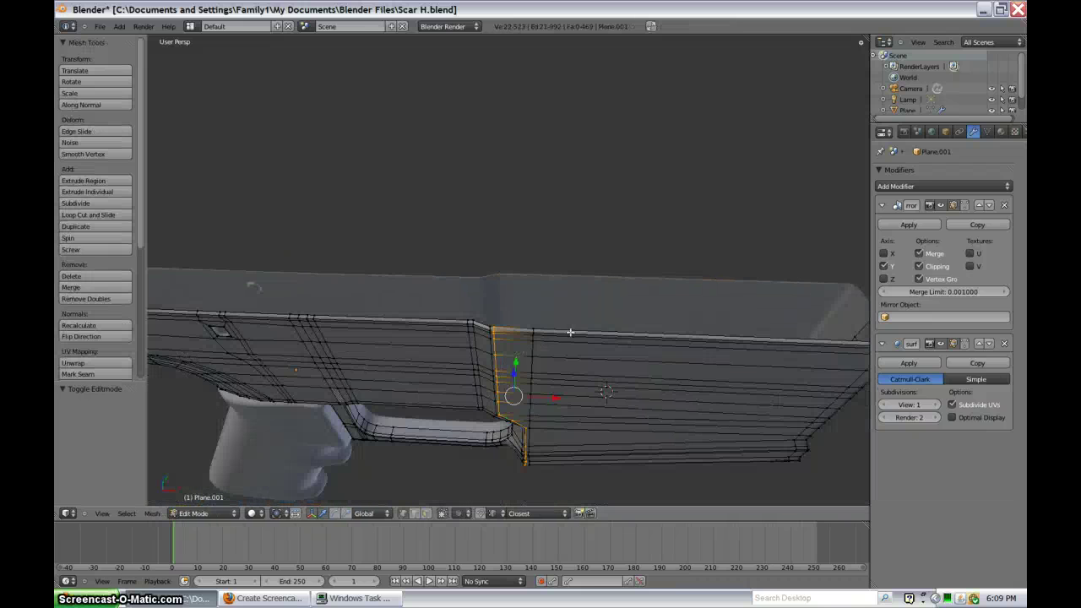
Step: Select the edge loop along the receiver's top rim and deselect its section across the magazine well's front
middle_drag(575, 330, 527, 318)
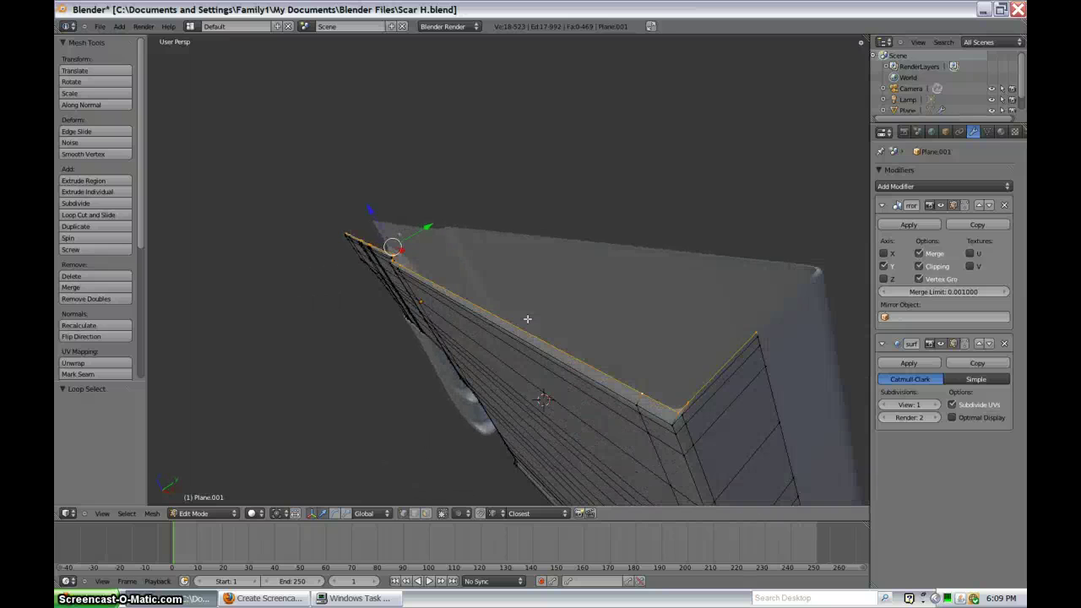
key(b)
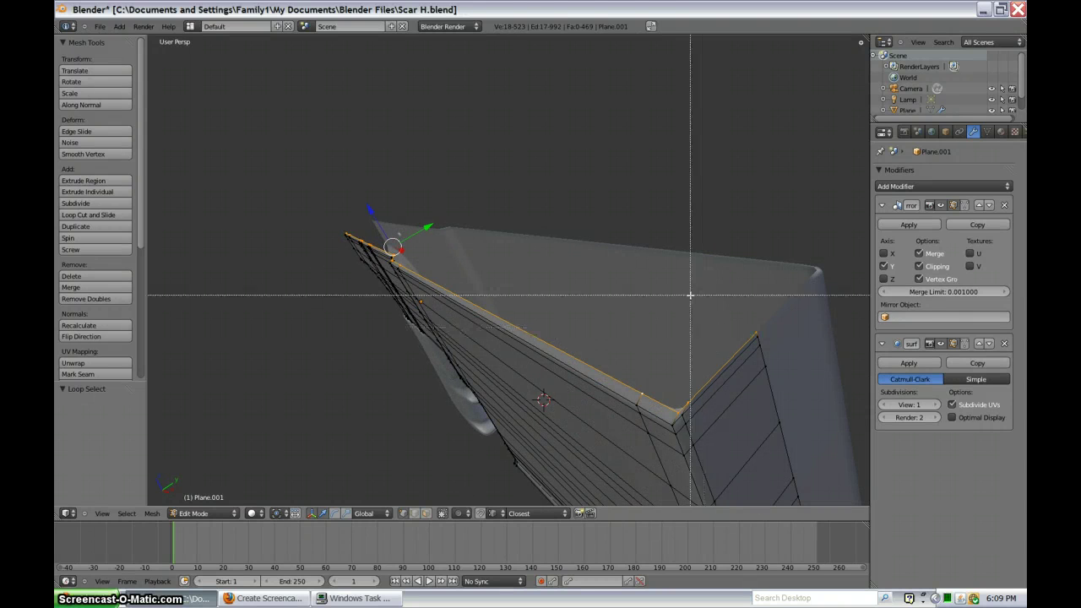
middle_drag(685, 291, 808, 430)
key(e)
right_click(685, 385)
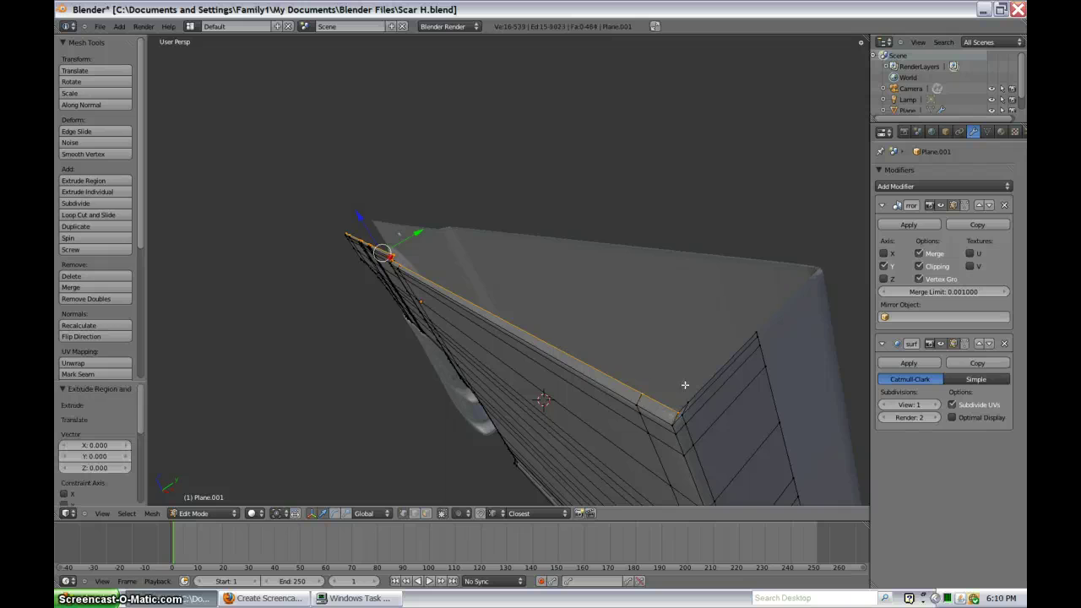
key(g)
right_click(692, 398)
key(ctrl+z)
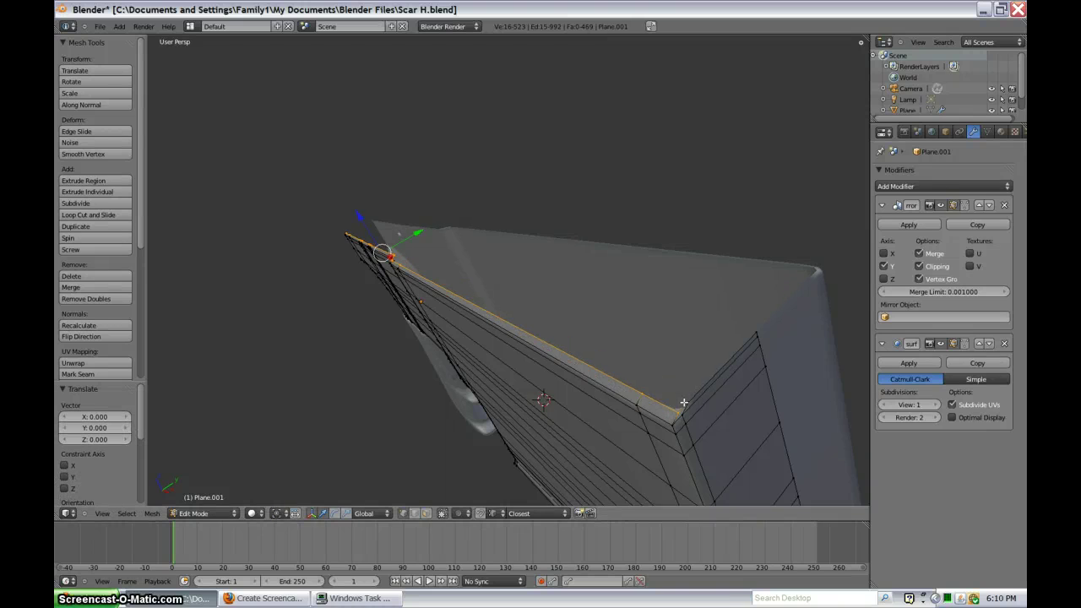
Step: Extrude the top rim 0.011 inward along Y, and extrude it again to the mirror centre line to close the receiver's top
key(e)
key(y)
click(690, 395)
key(e)
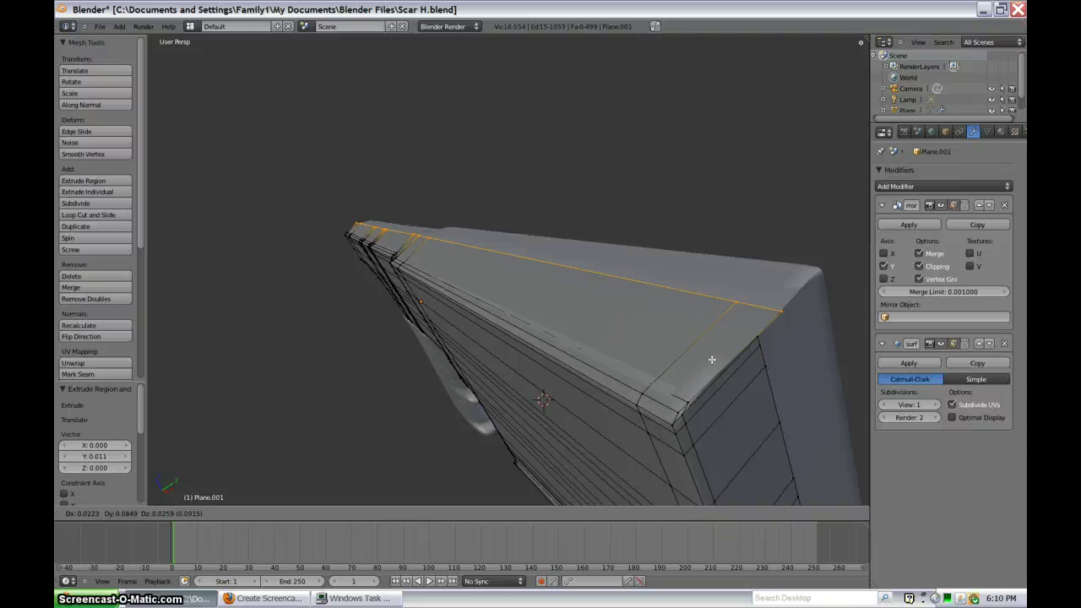
click(749, 336)
key(Tab)
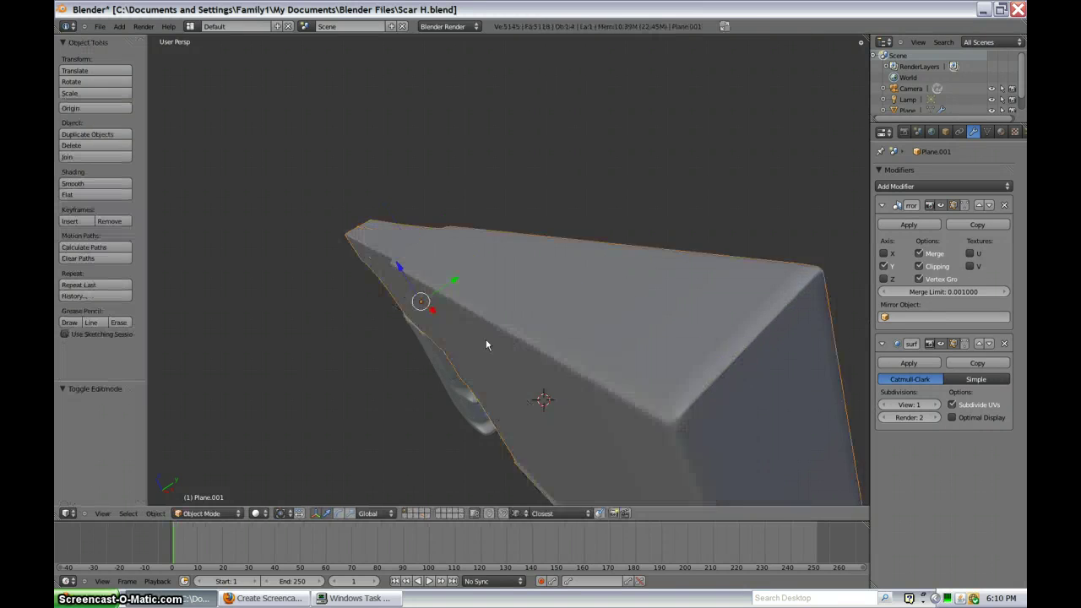
scroll(486, 339, down, 4)
middle_drag(518, 304, 728, 237)
scroll(528, 284, up, 4)
middle_drag(575, 329, 504, 286)
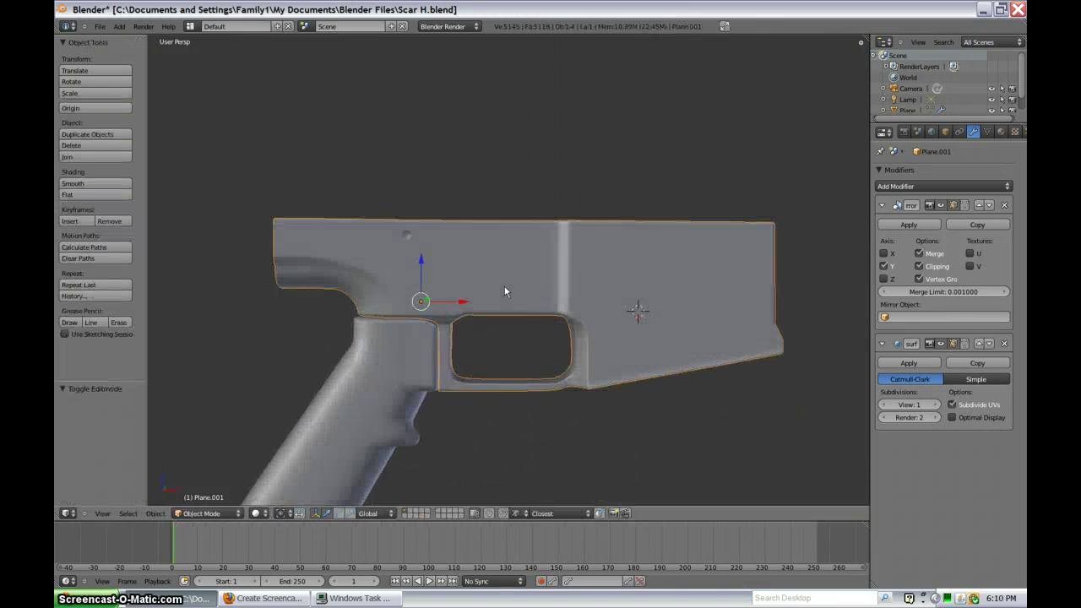
Step: In the front wireframe view, extrude the upper part of the magazine well's front edge 0.047 along X
key(KP_1)
key(z)
shift+middle_drag(693, 282, 423, 286)
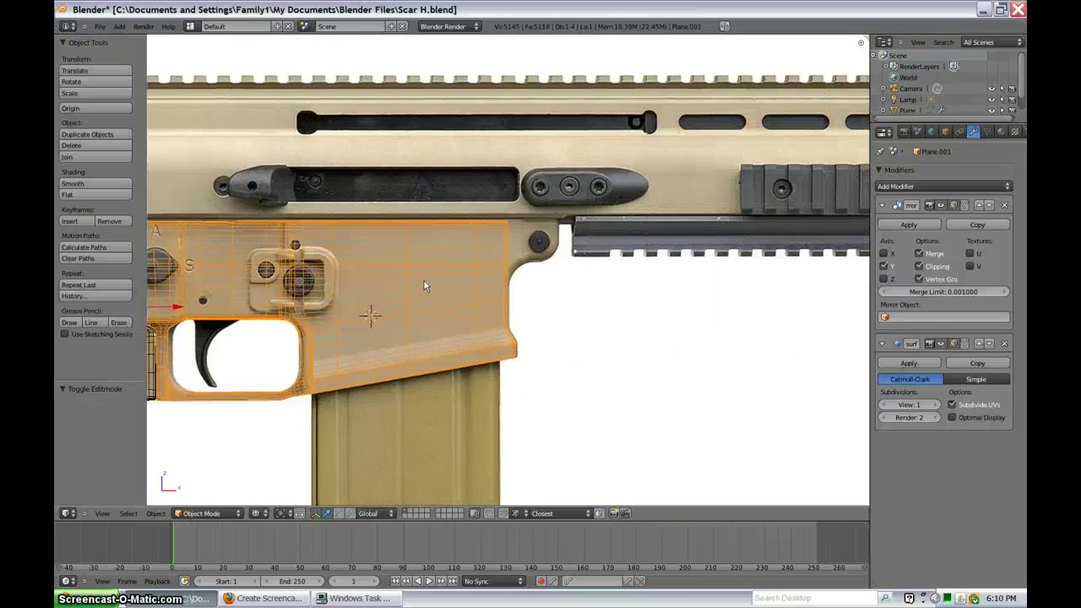
scroll(424, 286, up, 6)
key(Tab)
scroll(495, 259, down, 1)
shift+middle_drag(530, 225, 508, 269)
right_click(479, 195)
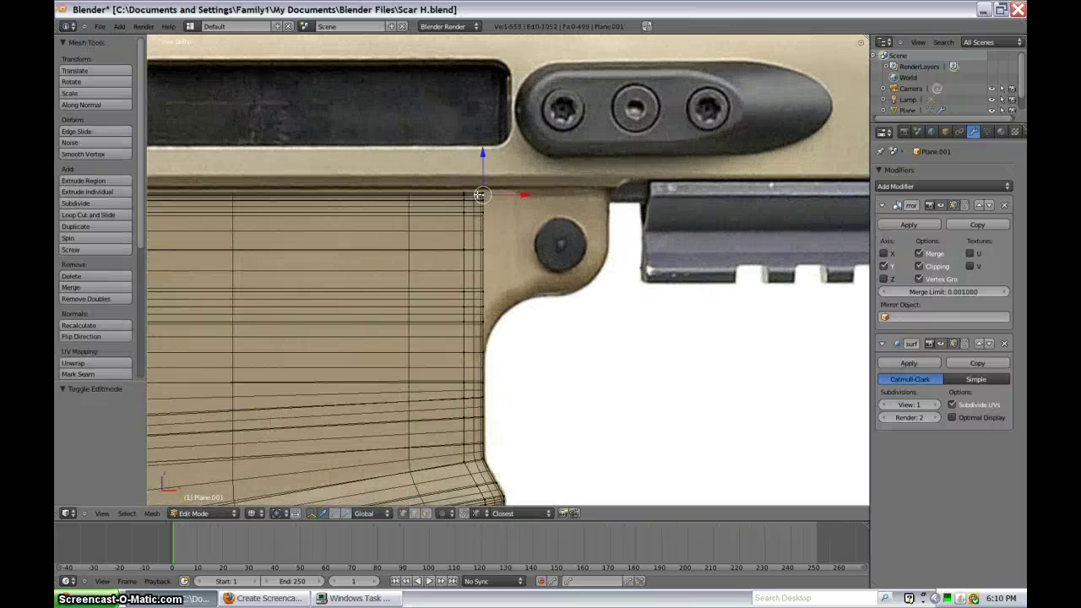
key(b)
drag(473, 163, 493, 329)
drag(504, 371, 504, 369)
scroll(504, 366, up, 2)
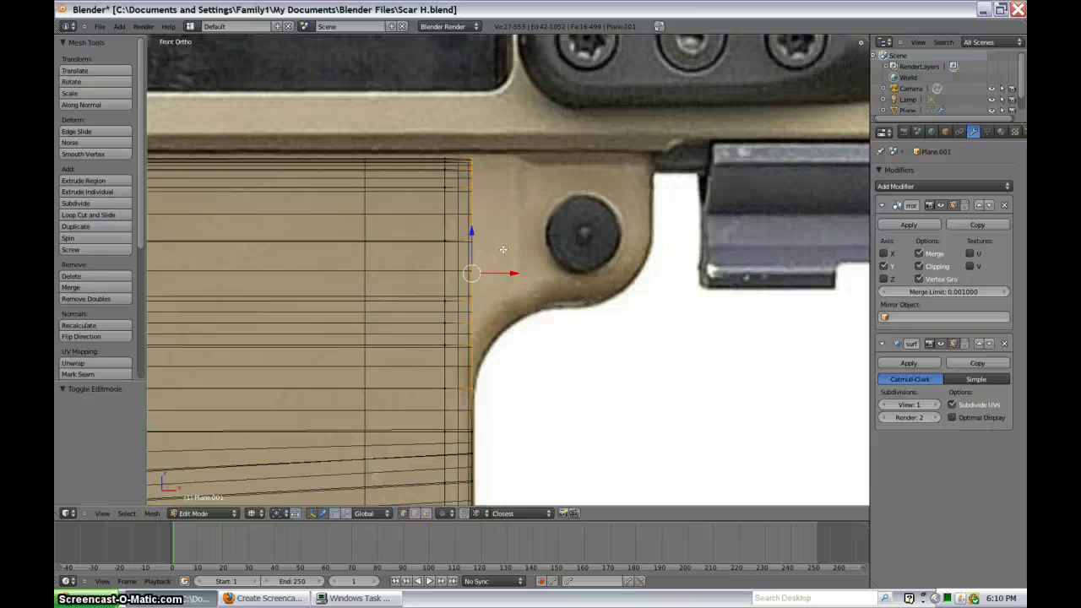
key(e)
key(x)
click(552, 271)
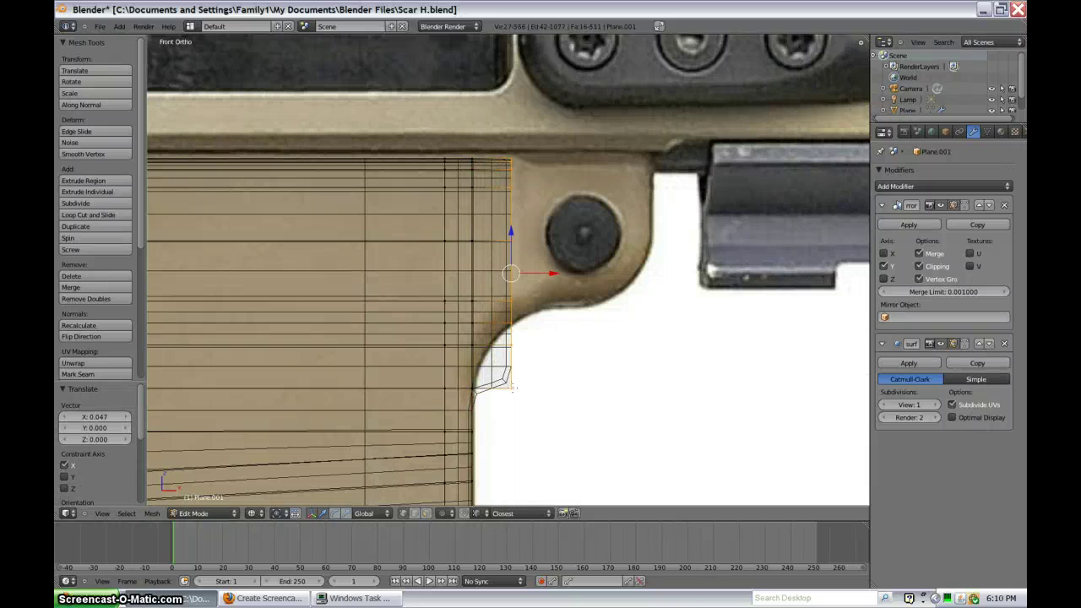
Step: Raise the lower vertices of the extruded front edge in Z to match the pin lug's outline, finishing with a 0.014 move
right_click(511, 387)
key(b)
drag(494, 294, 510, 260)
key(b)
middle_drag(504, 241, 540, 275)
drag(513, 265, 513, 250)
key(b)
middle_drag(485, 240, 526, 272)
drag(511, 278, 510, 267)
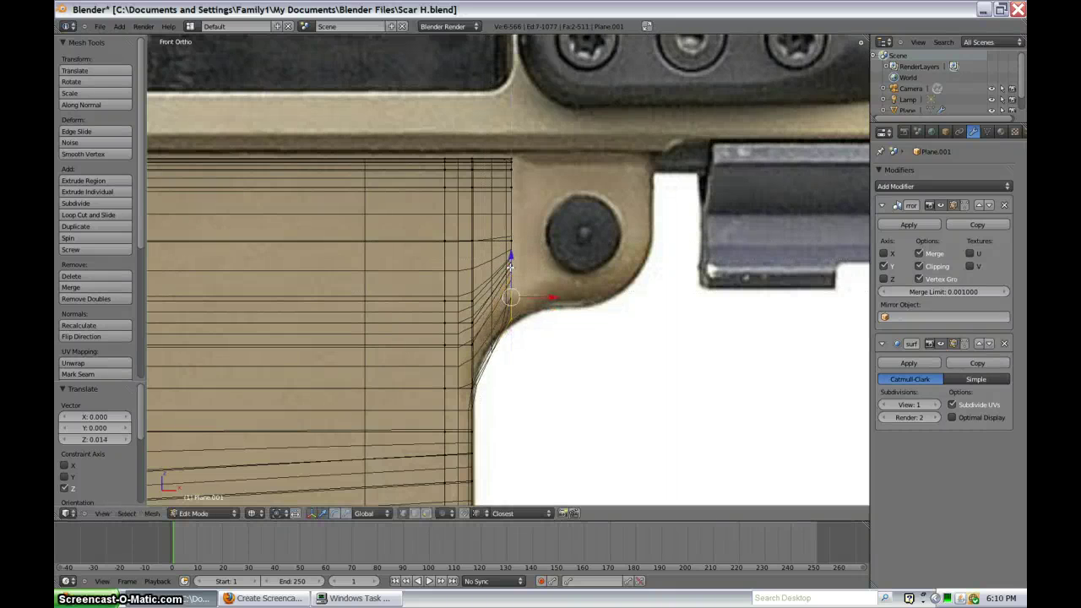
Step: Add an edge loop through the new front section and raise its lowest vertices 0.017 in Z to follow the lug's curve
key(ctrl+r)
click(500, 319)
click(492, 321)
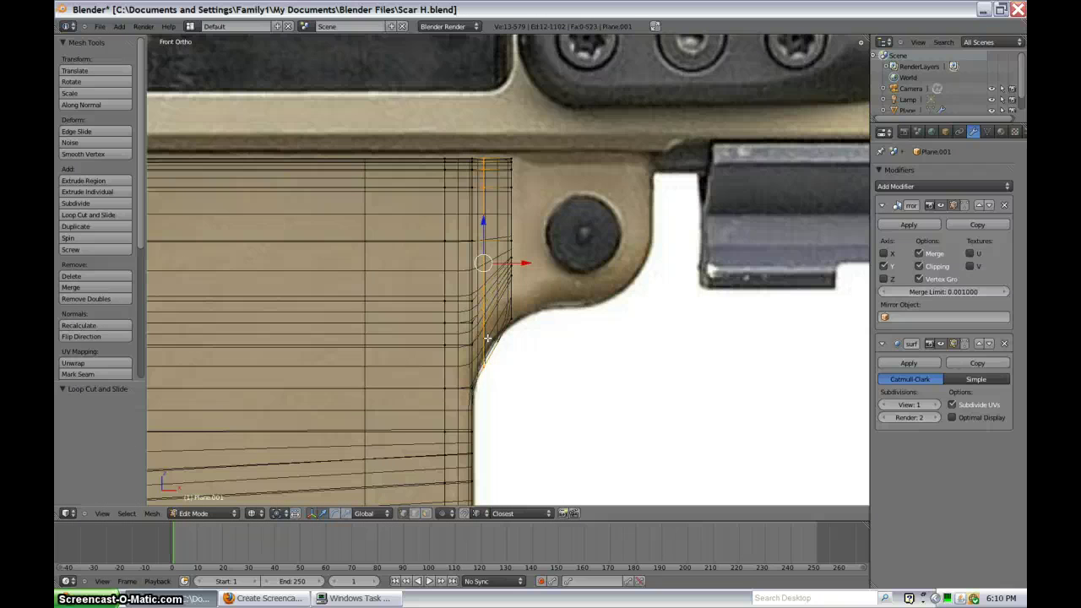
right_click(480, 352)
key(b)
right_click(484, 361)
right_click(485, 364)
key(b)
drag(479, 350, 493, 378)
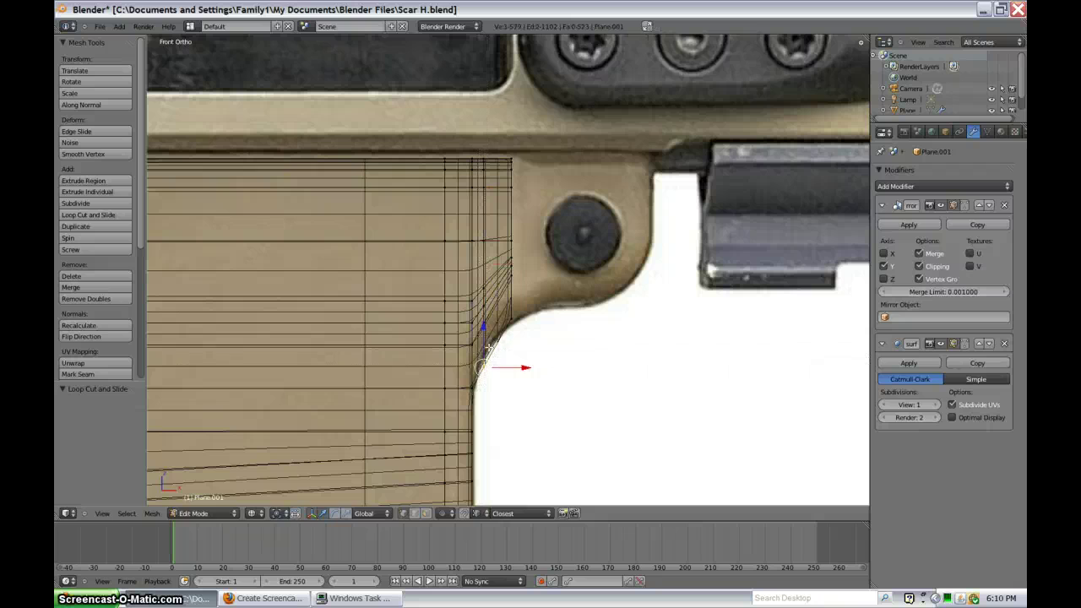
drag(486, 329, 487, 315)
Step: Extrude the lug's front edge 0.105 along X past the centre of the pin
shift+middle_drag(519, 282, 507, 314)
right_click(500, 349)
key(b)
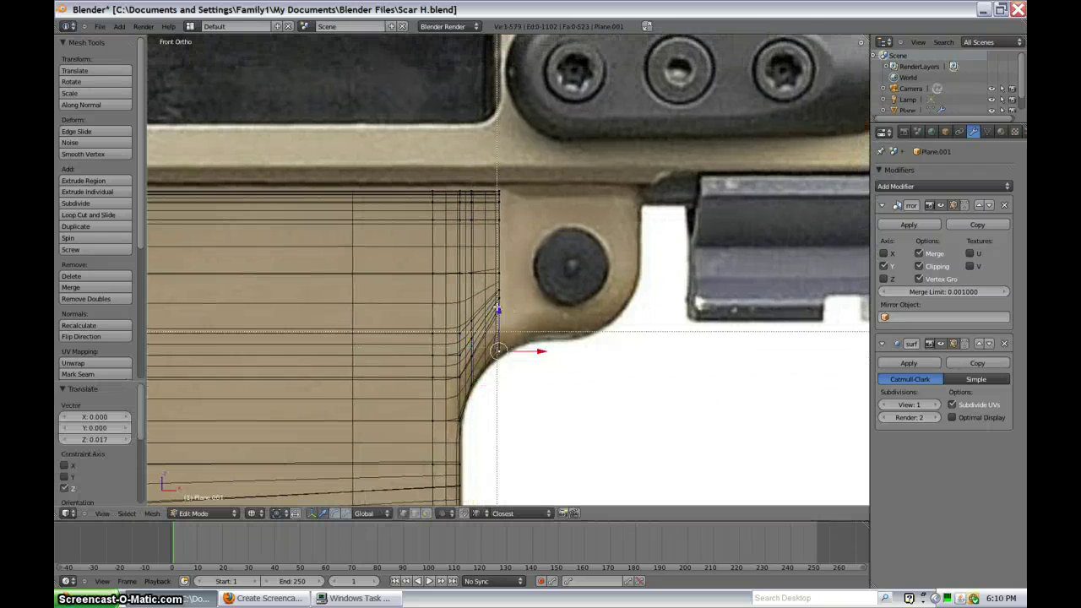
drag(486, 174, 523, 366)
key(e)
key(x)
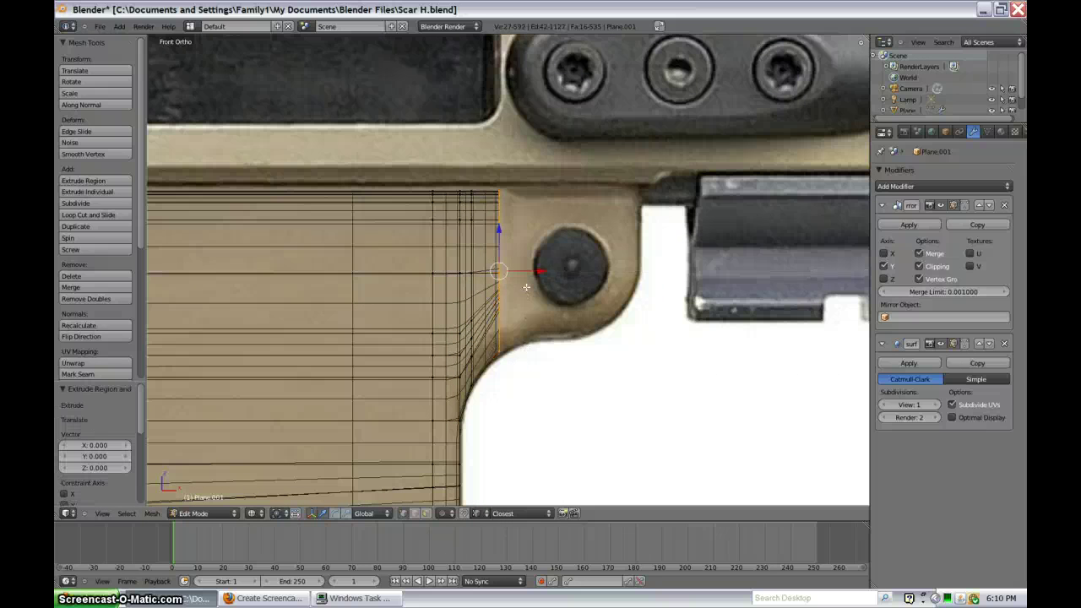
drag(631, 266, 633, 266)
Step: Raise the bottom vertices of the newly extruded lug edge 0.021 in Z onto the reference outline
right_click(595, 325)
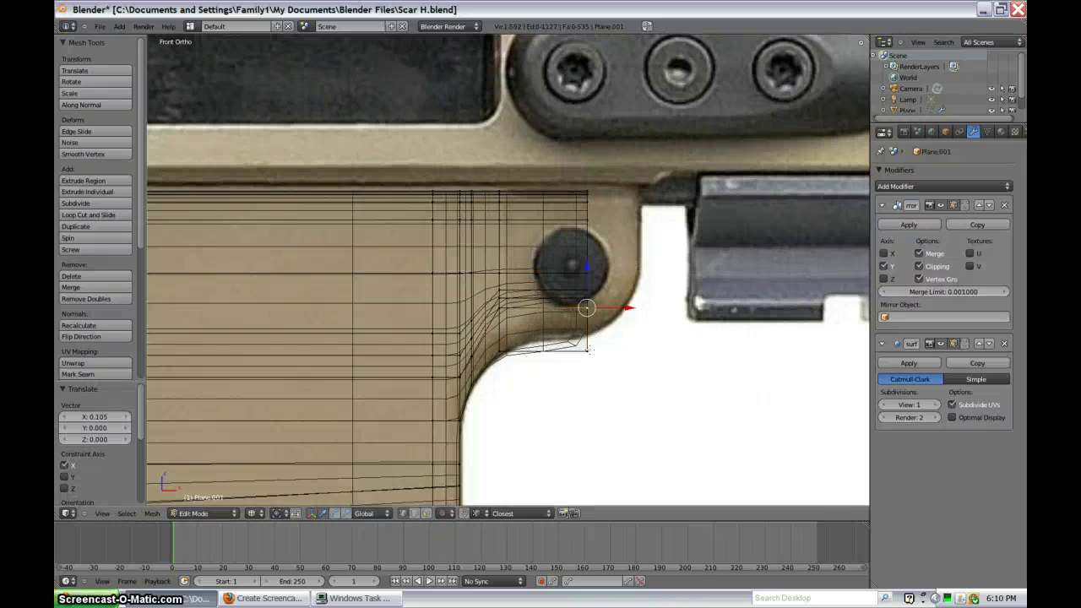
key(b)
drag(577, 345, 617, 383)
drag(590, 311, 590, 308)
click(589, 308)
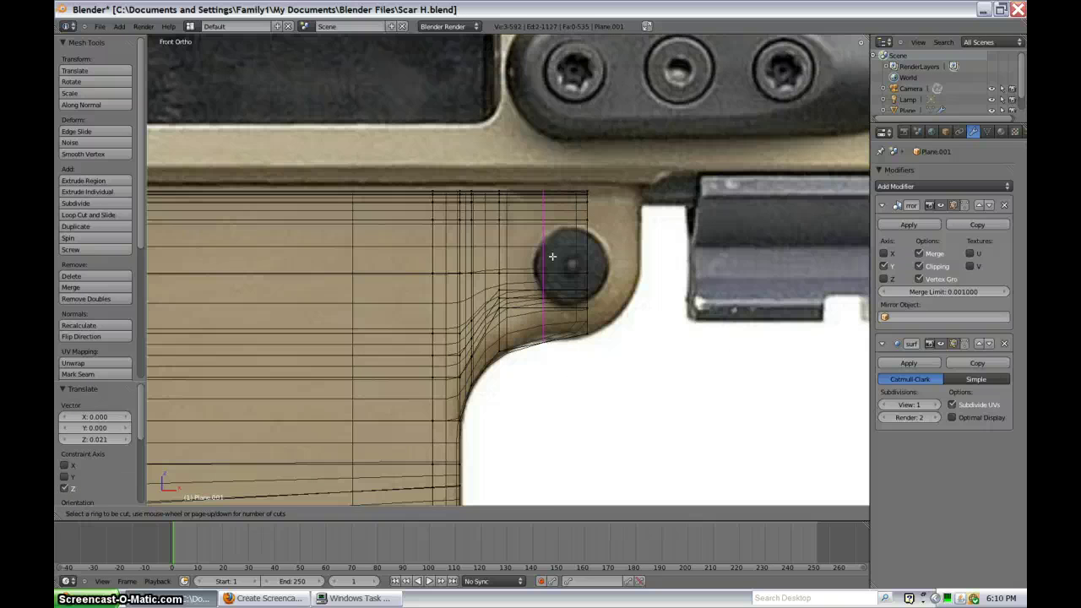
Step: Add an edge loop through the lug's pin section and slide it toward the magazine well
key(ctrl+r)
click(585, 265)
drag(591, 265, 567, 264)
shift+middle_drag(590, 331, 567, 345)
Step: Extrude the lug's front edge 0.057 along X toward the front of its outline
right_click(568, 345)
key(b)
drag(545, 176, 616, 414)
shift+middle_drag(601, 285, 552, 301)
key(e)
click(552, 300)
key(g)
key(x)
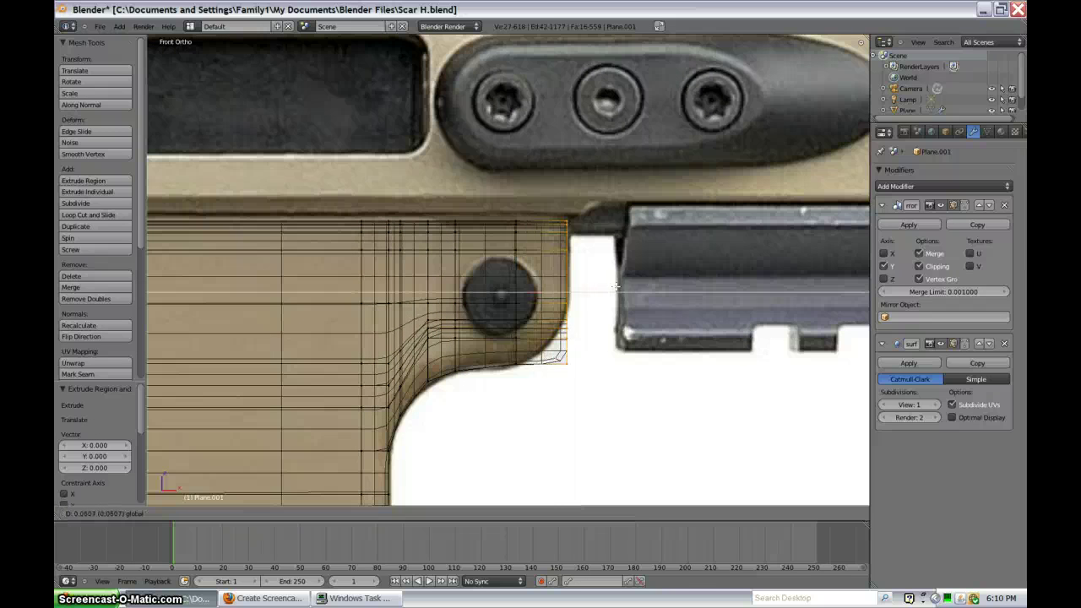
click(564, 368)
Step: Raise the new edge's lower vertices 0.043 in Z and its lowest ones a further 0.011 to follow the lug's rounded corner
scroll(564, 367, up, 2)
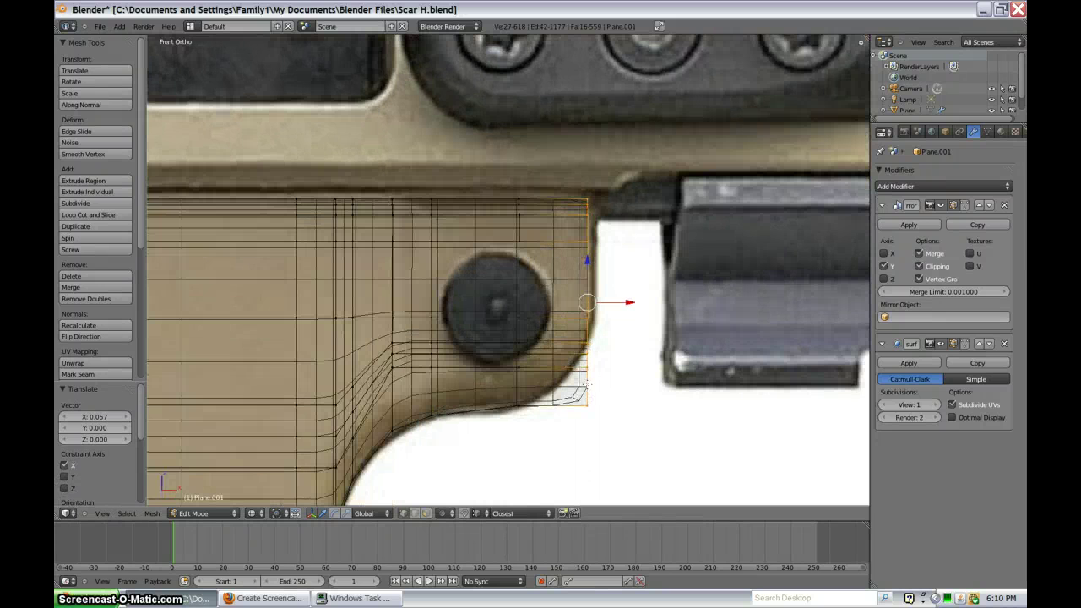
right_click(587, 386)
key(b)
drag(564, 295, 608, 418)
drag(588, 321, 588, 269)
key(b)
right_click(584, 354)
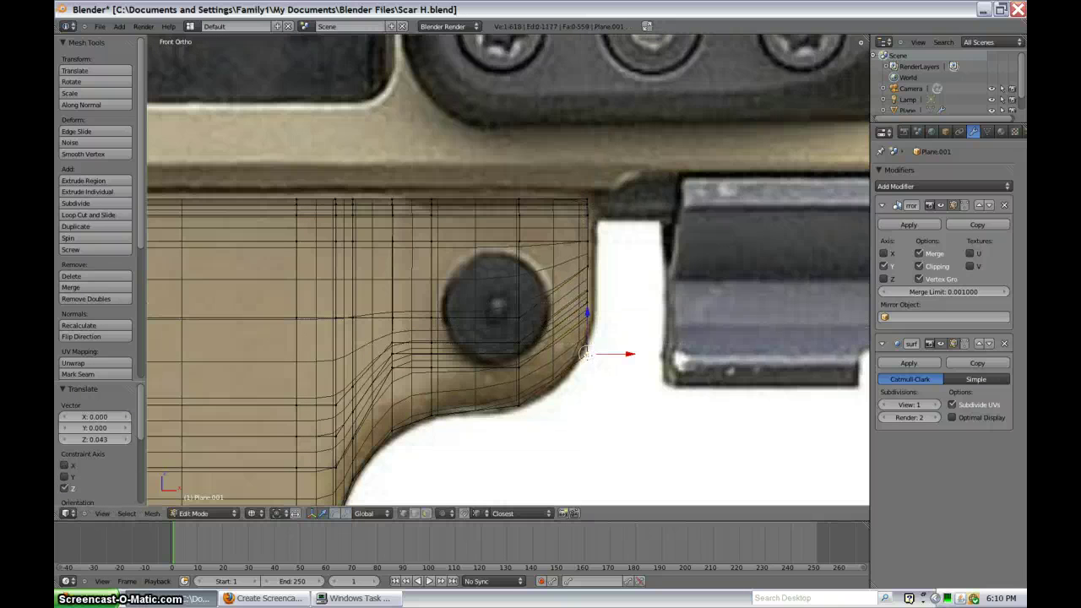
drag(619, 380, 618, 379)
drag(587, 315, 587, 302)
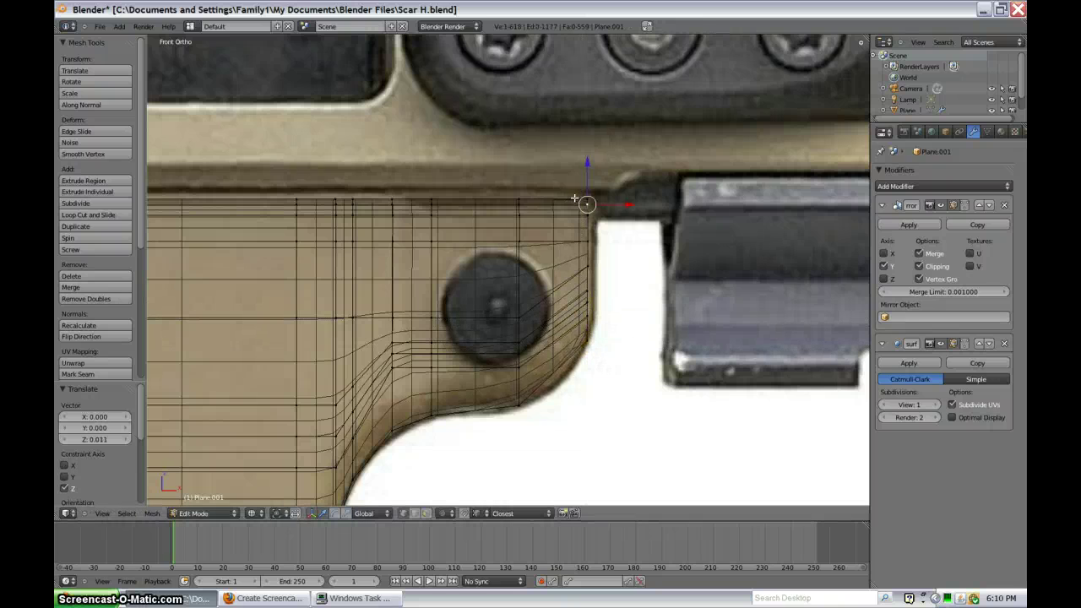
Step: Extrude the lug's front edge another 0.005 along X and raise its lowest vertices 0.012 in Z
drag(560, 192, 631, 374)
key(g)
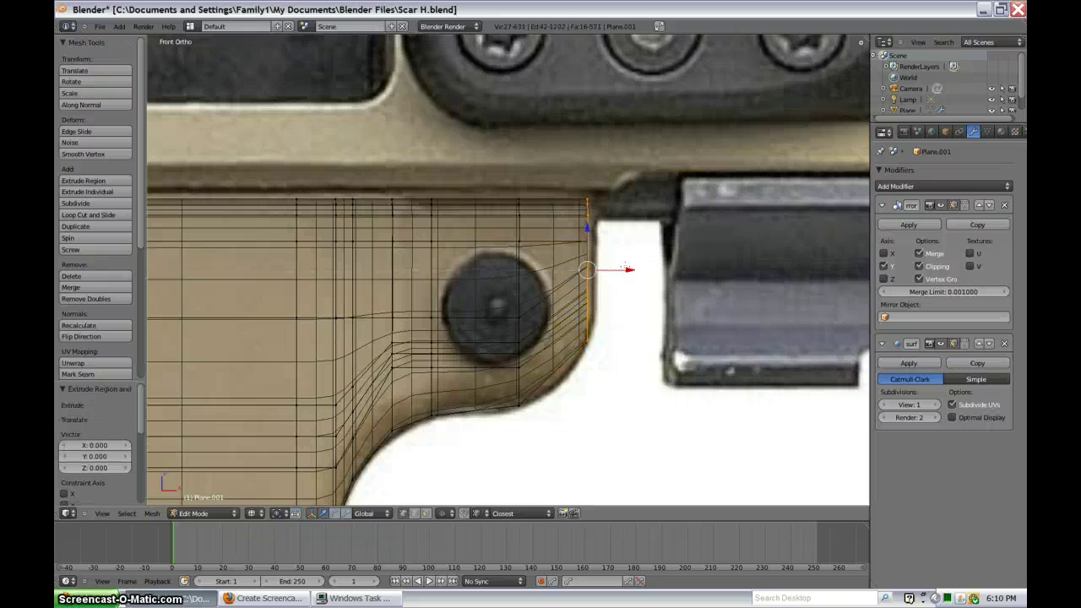
key(x)
click(626, 274)
right_click(597, 344)
key(b)
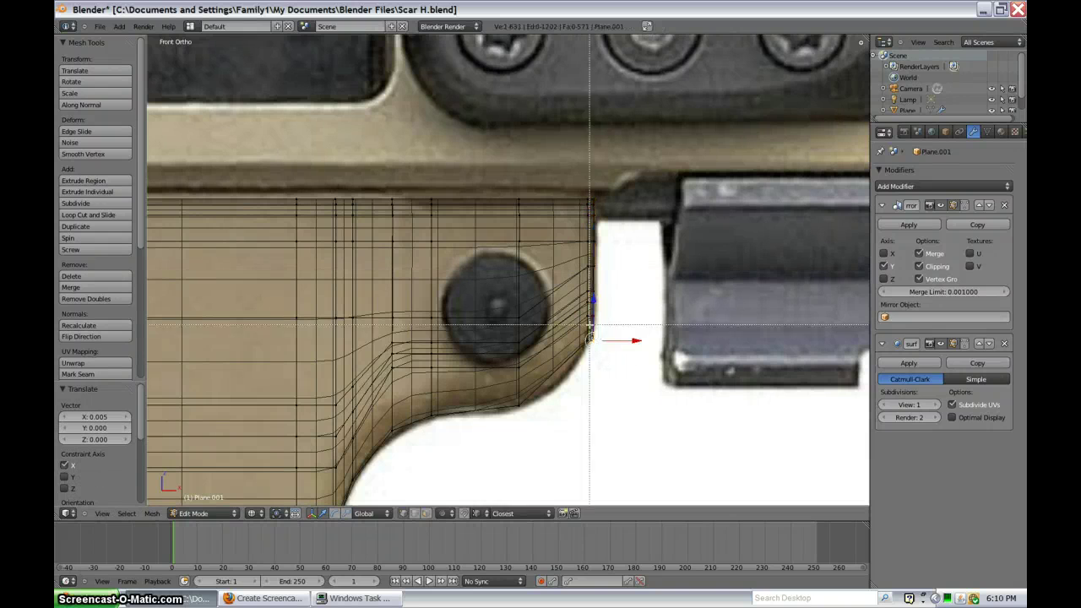
drag(589, 325, 610, 370)
drag(593, 305, 593, 291)
Step: Add two edge loops across the lug's rounded front corner and inspect the solid receiver in Object Mode
key(ctrl+r)
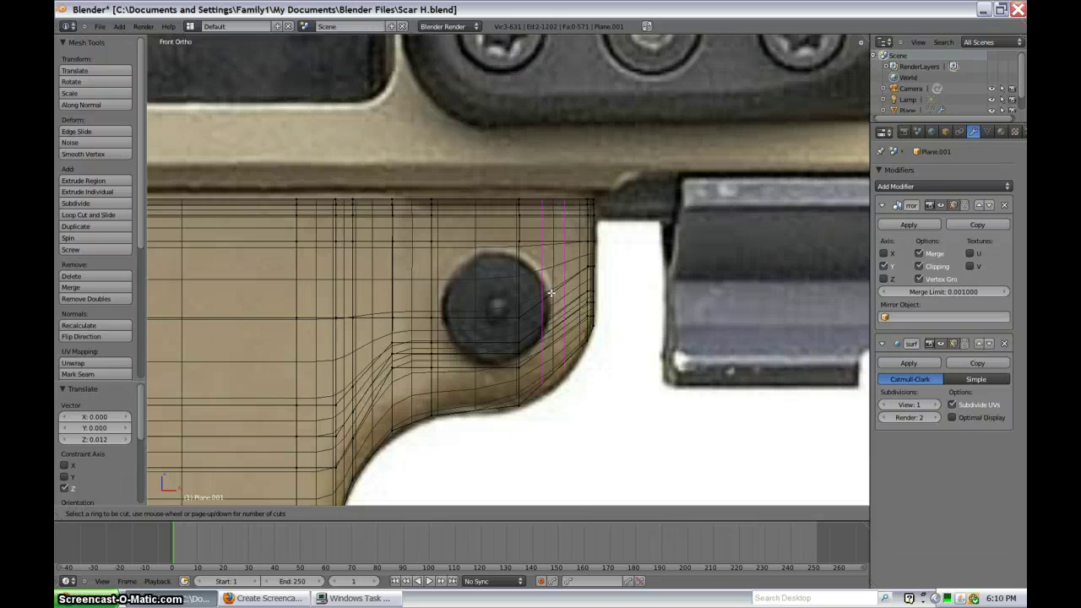
click(550, 292)
click(588, 391)
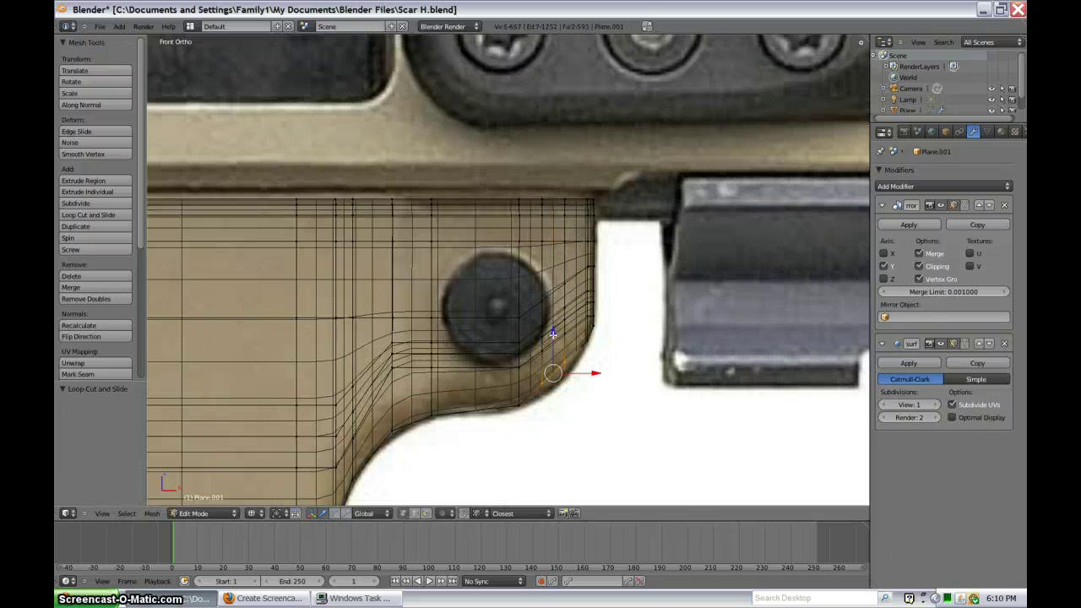
key(Tab)
scroll(574, 346, down, 6)
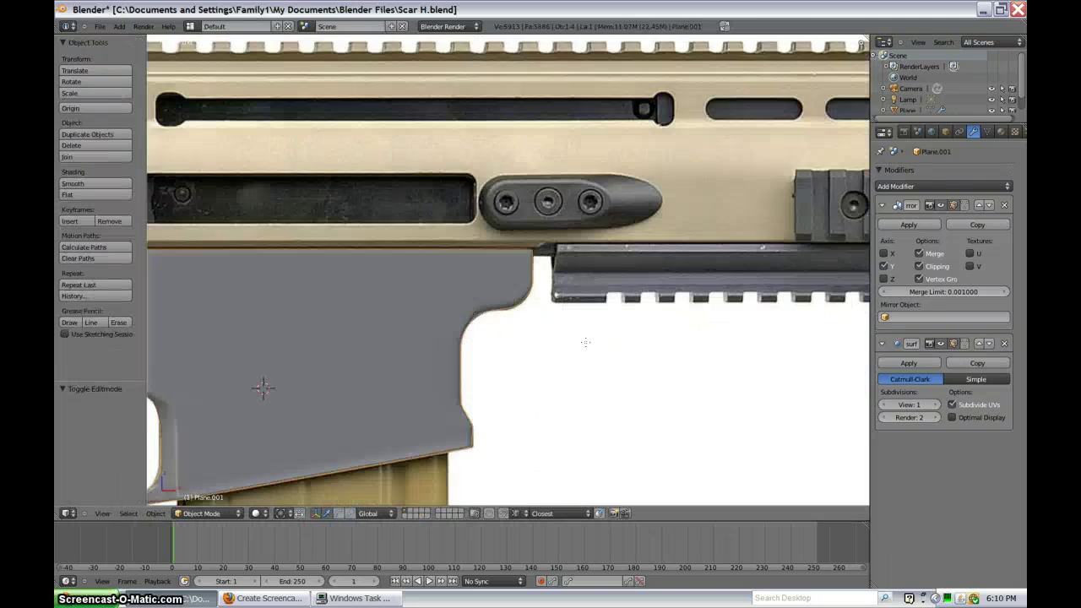
scroll(470, 353, down, 4)
mouse_move(511, 284)
middle_down()
mouse_move(418, 309)
mouse_move(506, 284)
mouse_move(348, 309)
mouse_move(506, 282)
middle_up()
scroll(490, 287, up, 2)
scroll(506, 284, down, 2)
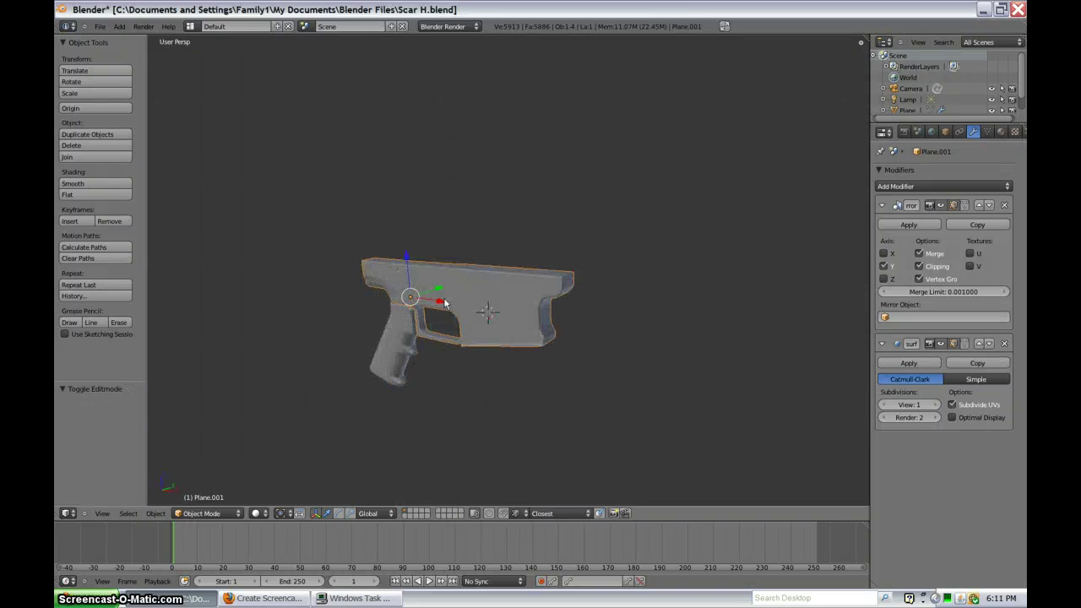
Step: Compare the receiver's wireframe with the reference image in the front view, around the lug's pin, the selector switch and the nearby holes
key(KP_1)
scroll(583, 271, up, 6)
shift+middle_drag(583, 271, 458, 293)
scroll(483, 342, up, 8)
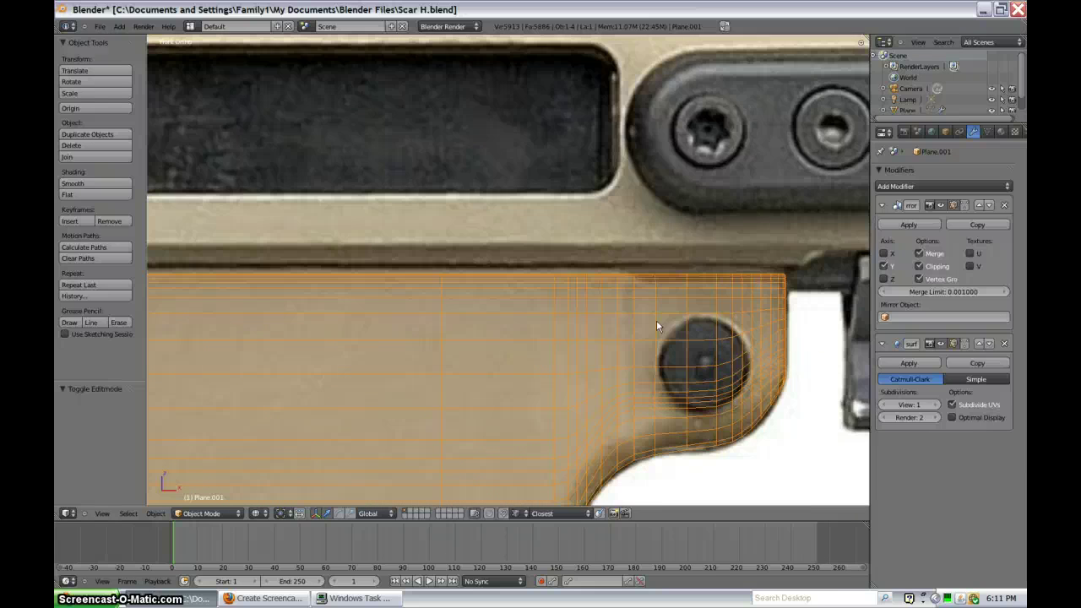
shift+middle_drag(730, 347, 520, 274)
scroll(532, 304, up, 6)
scroll(537, 311, down, 7)
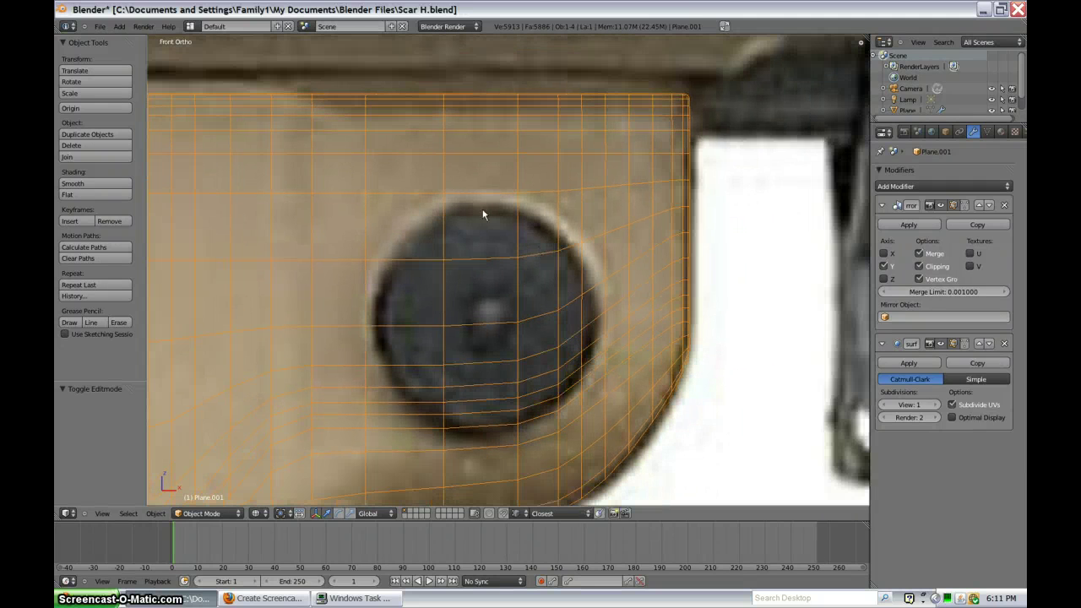
scroll(373, 353, down, 6)
shift+middle_drag(374, 353, 495, 311)
scroll(422, 292, up, 1)
shift+middle_drag(414, 289, 655, 269)
scroll(656, 272, up, 5)
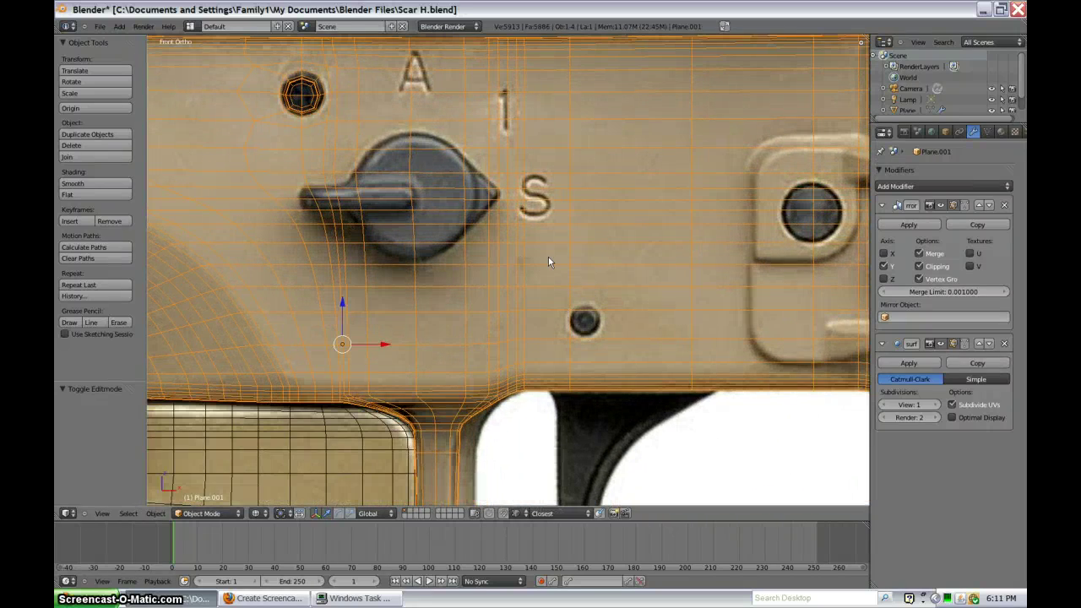
shift+middle_drag(463, 216, 588, 366)
key(z)
key(z)
scroll(477, 294, up, 3)
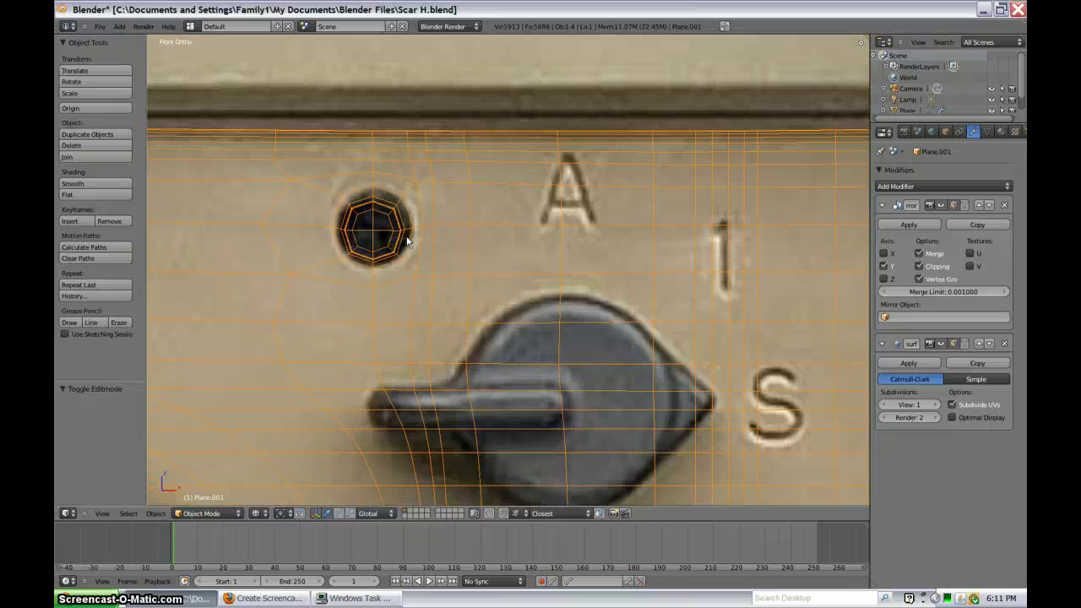
Step: Add a vertical edge loop to the receiver mesh beside the small hole above the selector switch, slid close to the hole's rear side
scroll(410, 242, down, 6)
scroll(431, 243, up, 2)
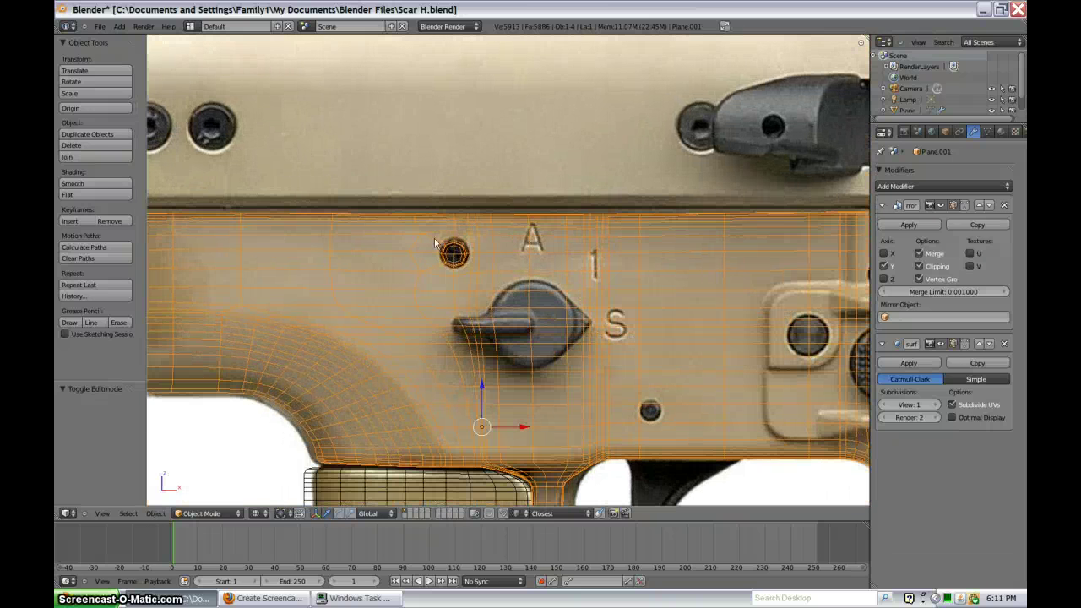
key(Tab)
shift+middle_drag(558, 301, 622, 327)
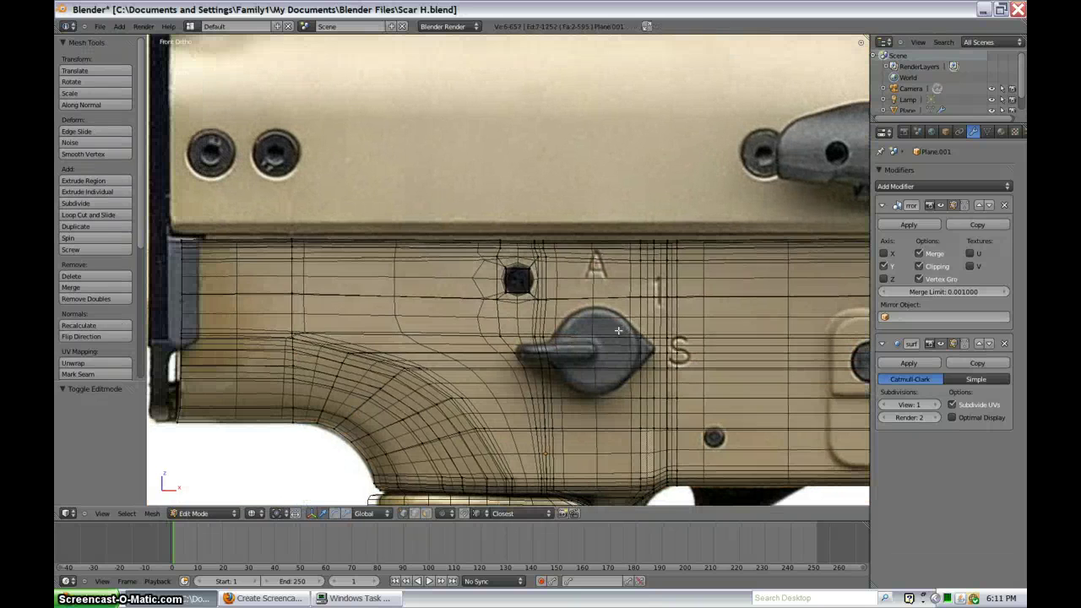
key(a)
key(a)
key(ctrl+r)
click(474, 291)
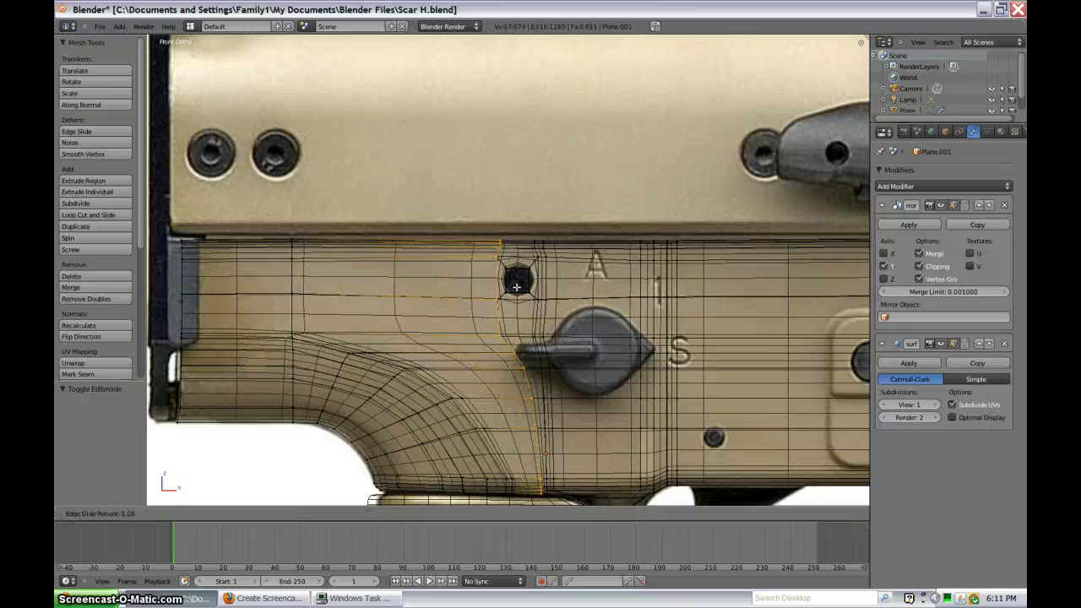
click(514, 286)
key(Tab)
Step: Examine the receiver's wireframe against the reference image around the magazine release, front lug, magazine well, trigger guard and grip
scroll(658, 305, down, 1)
scroll(659, 304, down, 2)
shift+middle_drag(659, 305, 528, 245)
scroll(541, 331, up, 6)
scroll(565, 333, down, 4)
shift+middle_drag(599, 306, 480, 353)
scroll(481, 353, up, 2)
scroll(591, 359, down, 4)
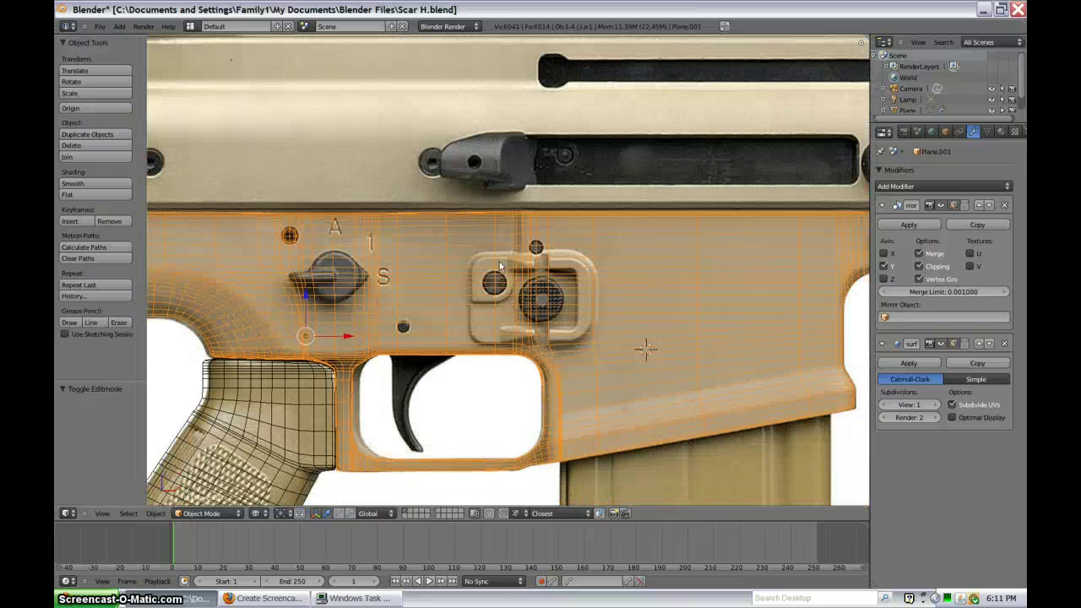
shift+middle_drag(759, 330, 476, 358)
scroll(662, 299, up, 2)
scroll(667, 292, up, 2)
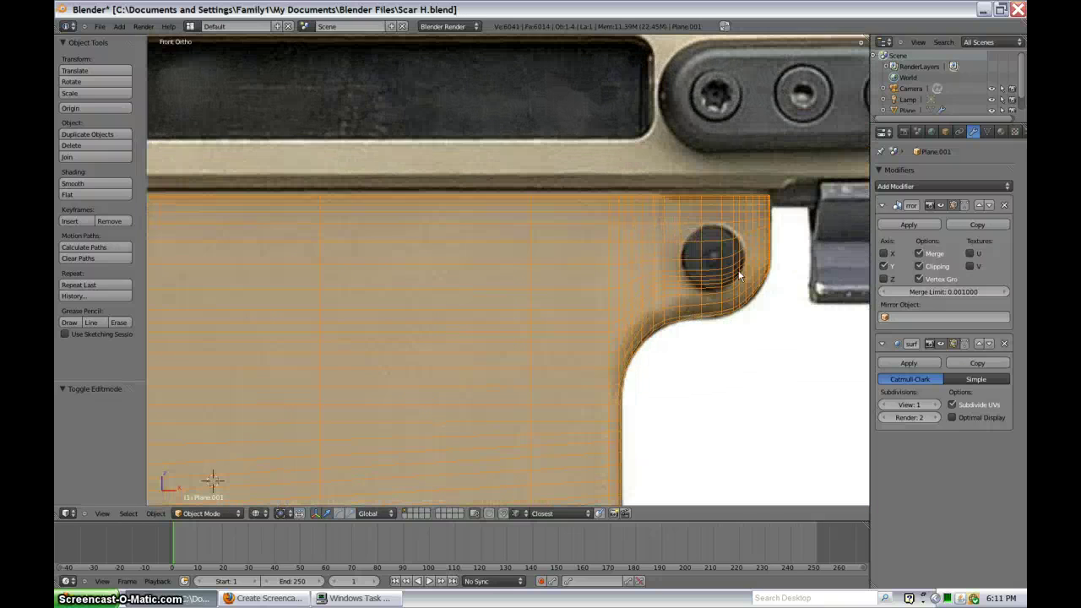
shift+middle_drag(713, 259, 562, 303)
scroll(557, 279, down, 3)
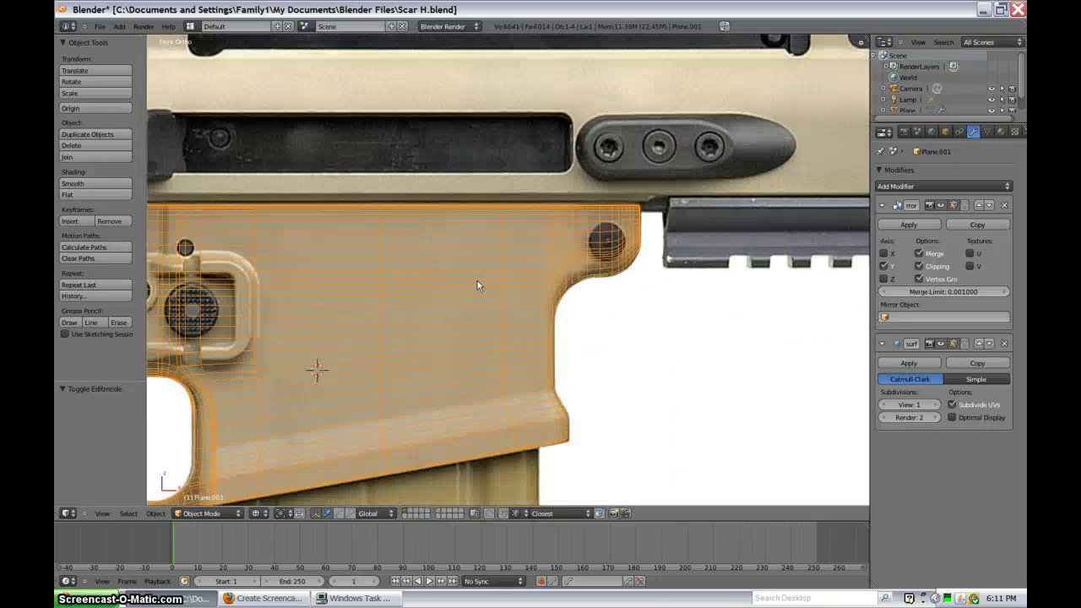
shift+middle_drag(478, 285, 532, 242)
scroll(473, 263, down, 1)
shift+middle_drag(429, 296, 493, 297)
scroll(493, 297, down, 1)
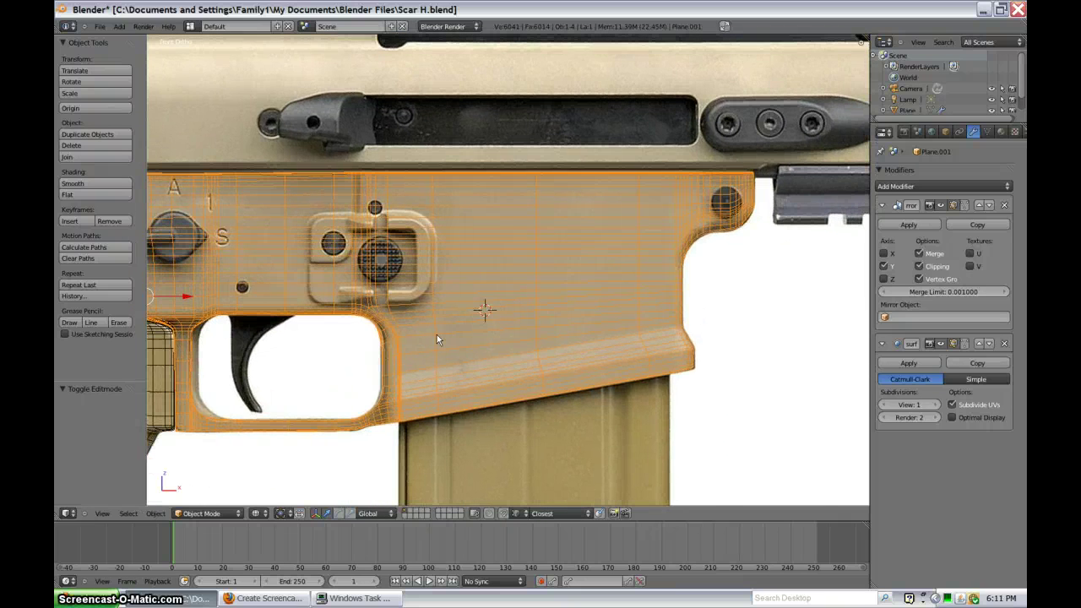
scroll(437, 334, up, 1)
shift+middle_drag(437, 334, 748, 301)
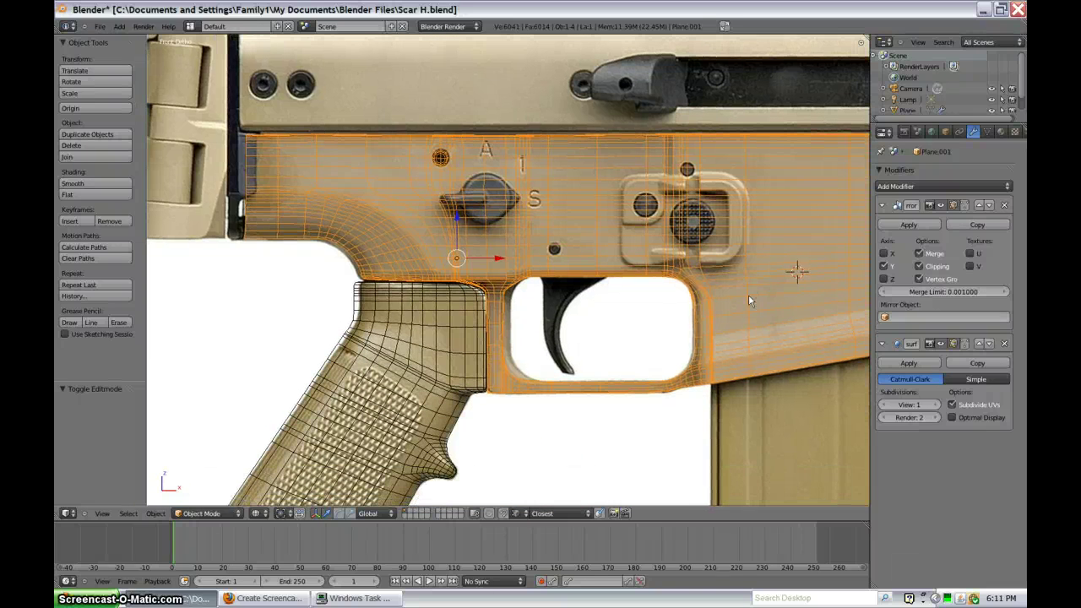